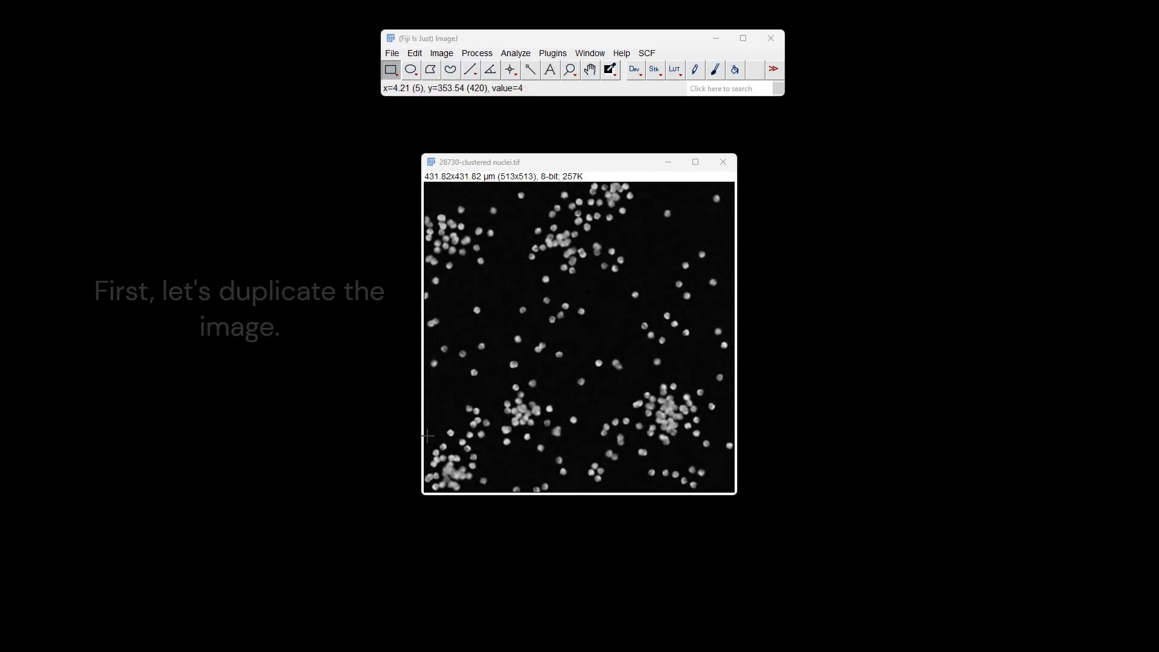
Duplicate the clustered nuclei image with the title 1
{"action": "right_click", "coordinate": [466, 478]}
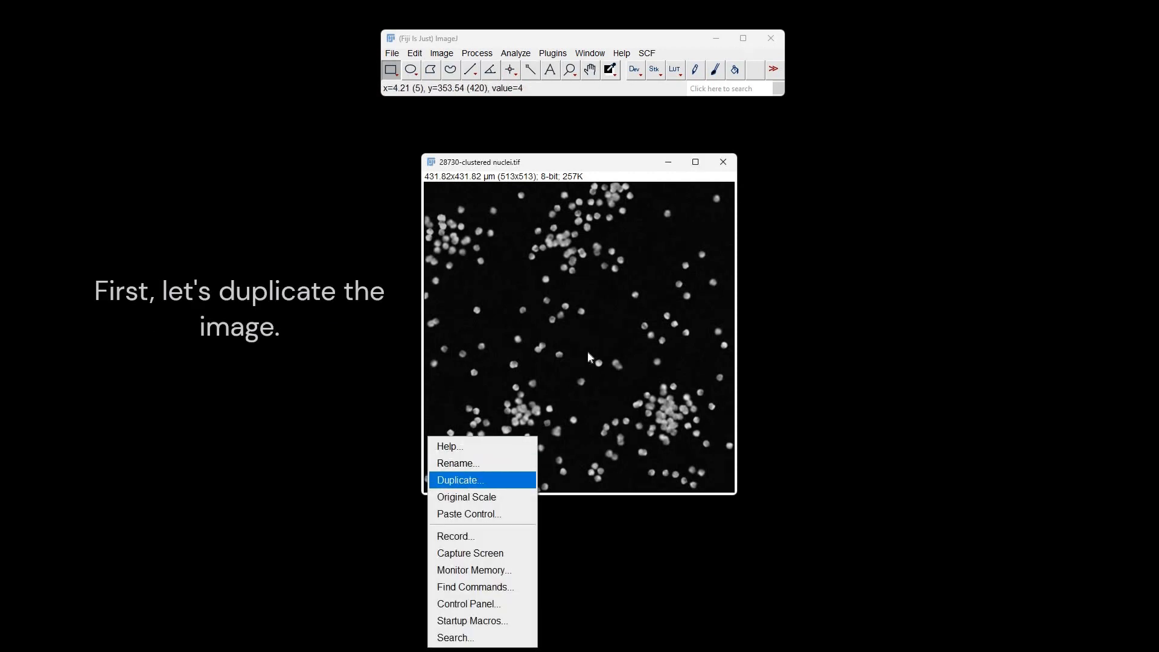
{"action": "left_click", "coordinate": [483, 478]}
{"action": "type", "text": "1"}
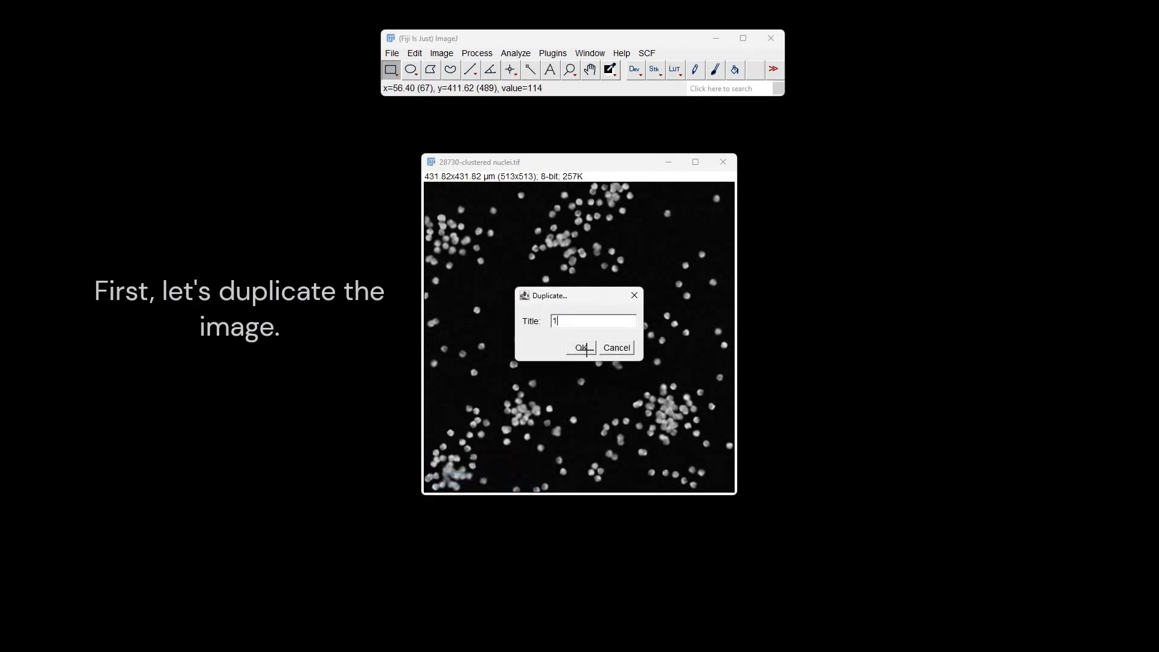
{"action": "key", "text": "Return"}
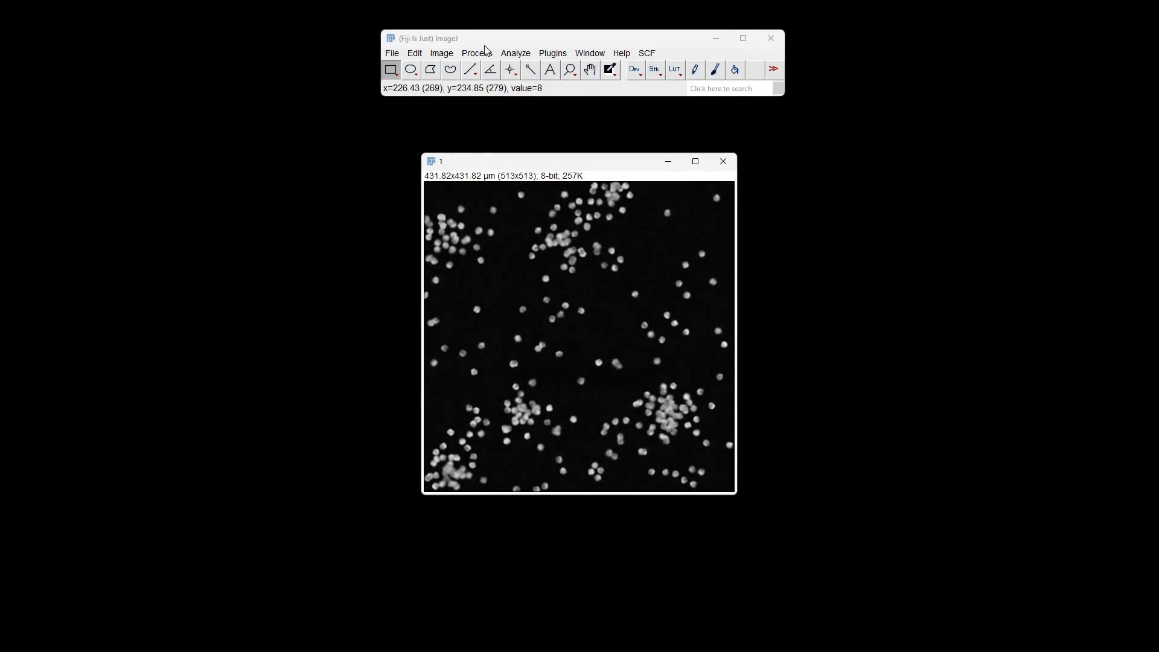
Threshold image 1 with the Default method on a dark background and apply it to make the image binary
{"action": "left_click", "coordinate": [442, 53]}
{"action": "mouse_move", "coordinate": [459, 92]}
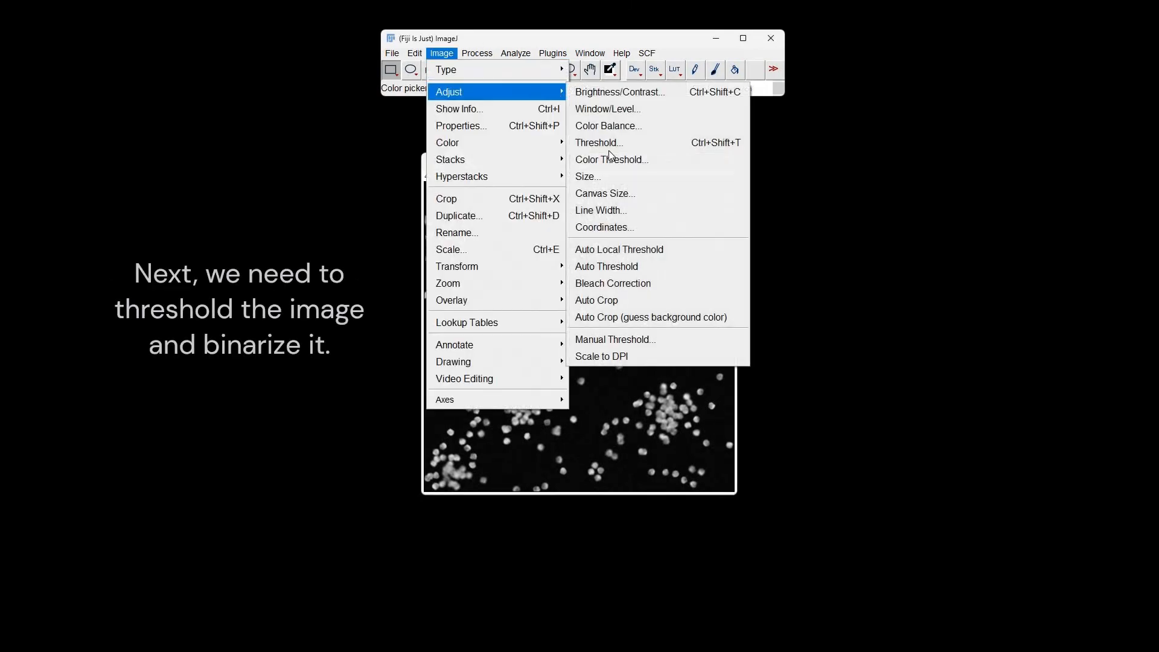
{"action": "left_click", "coordinate": [609, 144]}
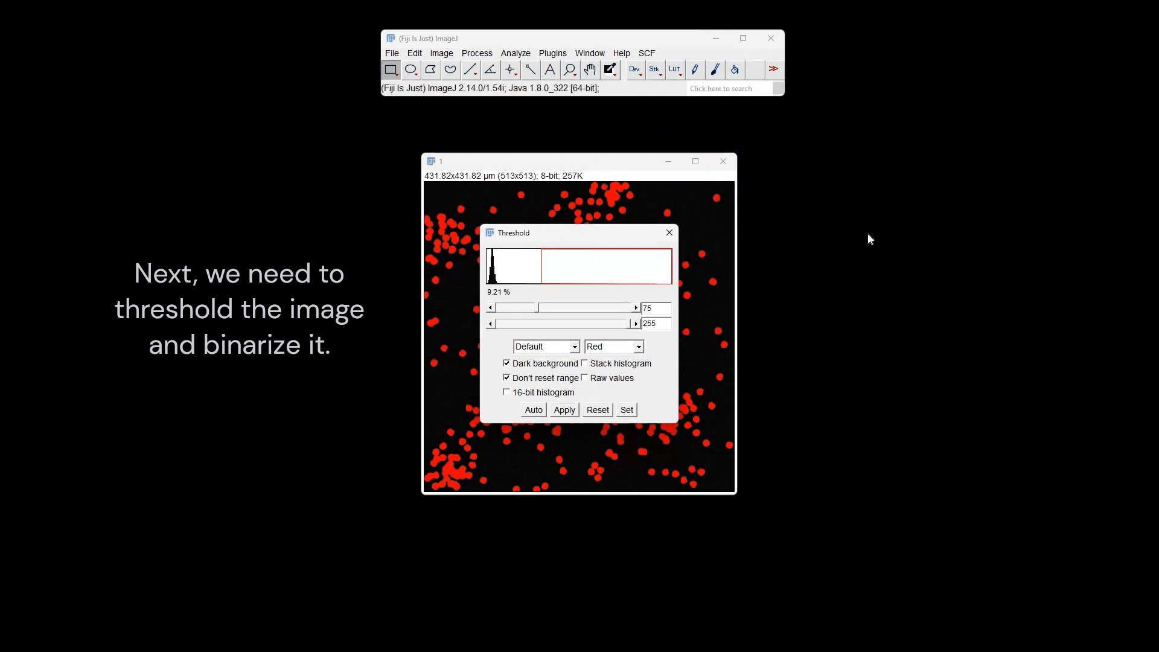
{"action": "left_click_drag", "start_coordinate": [696, 262], "coordinate": [821, 210]}
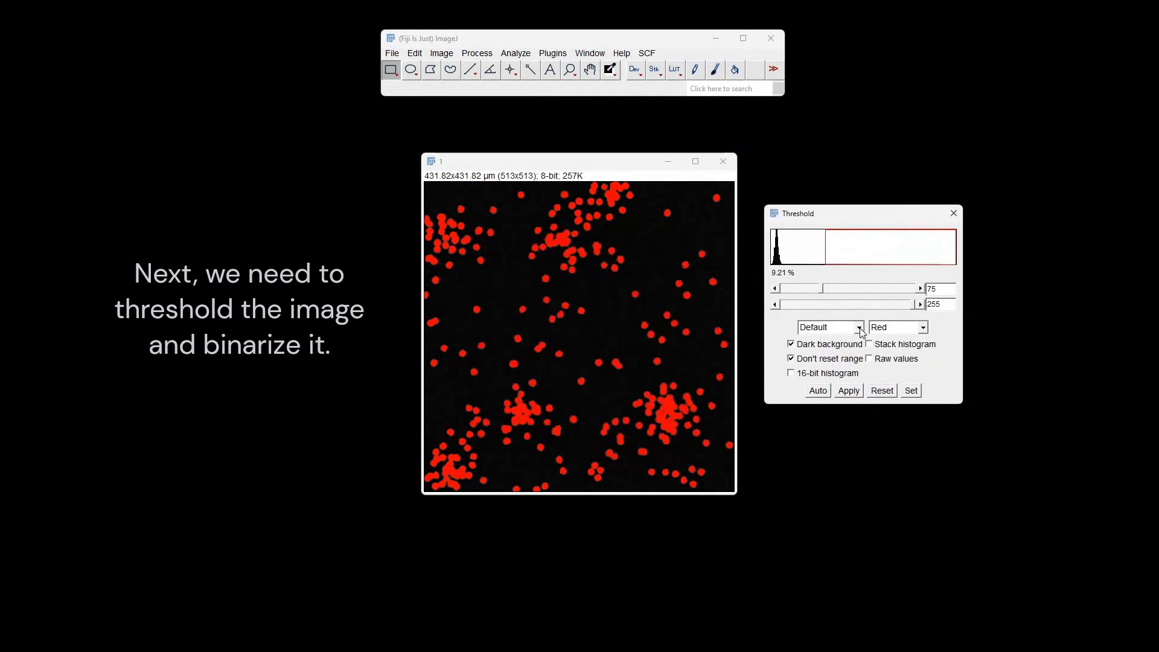
{"action": "left_click", "coordinate": [860, 327]}
{"action": "left_click", "coordinate": [824, 340]}
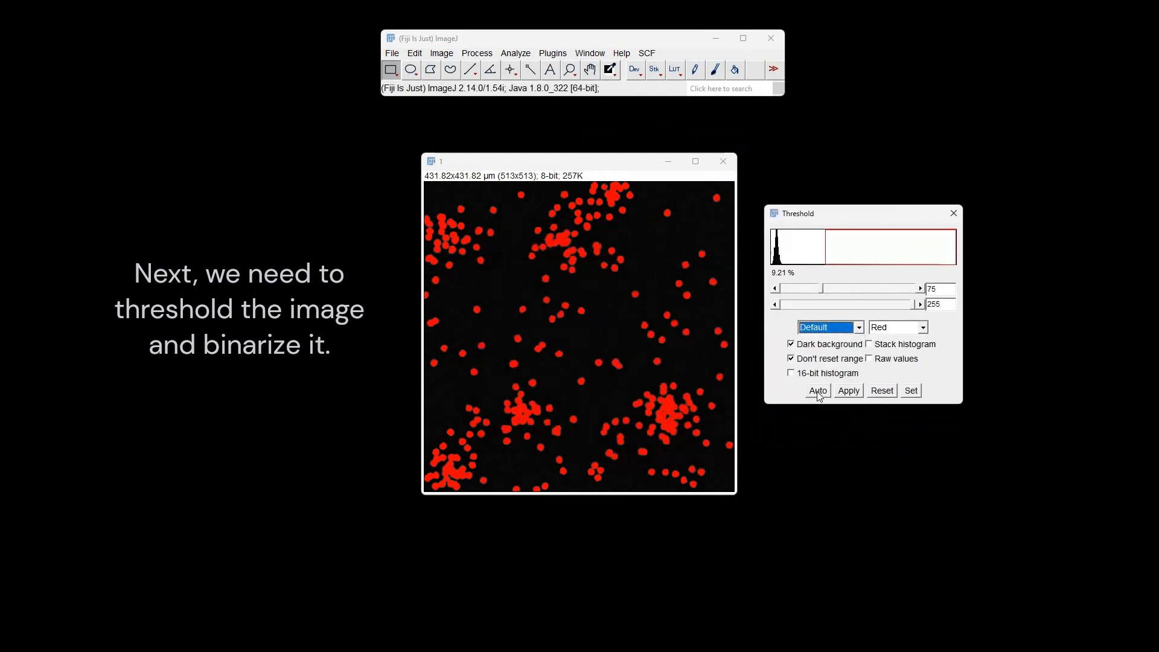
{"action": "left_click", "coordinate": [849, 391]}
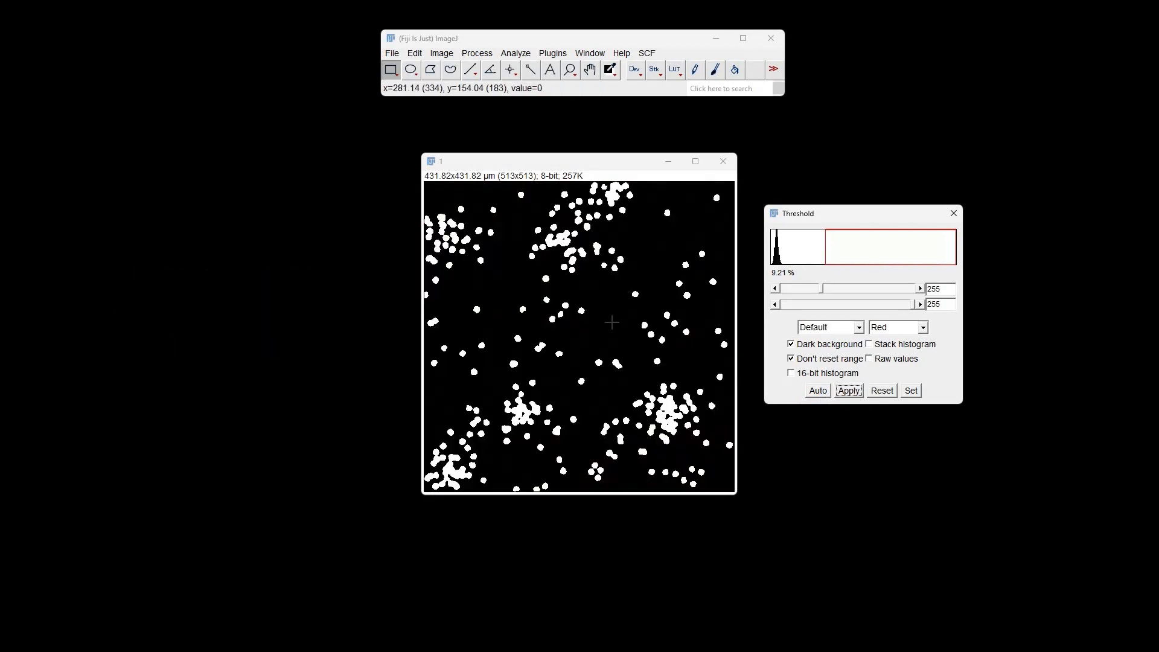
Run Analyze Particles on image 1 with Add to Manager off, and place the Summary table beside the image
{"action": "left_click", "coordinate": [524, 56]}
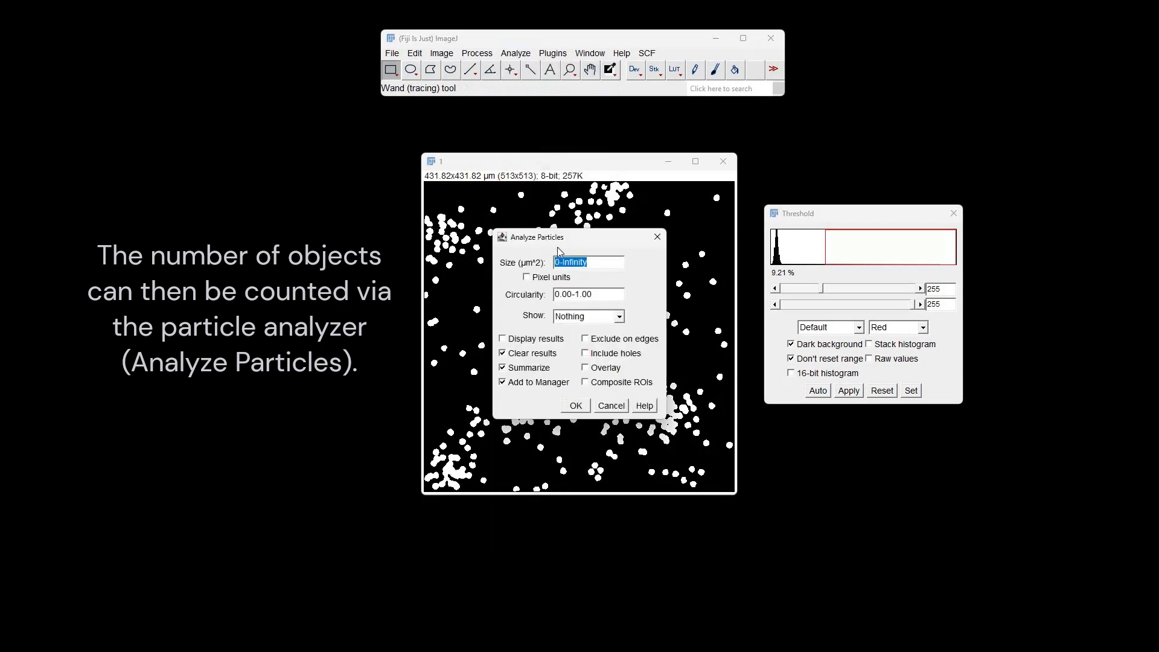
{"action": "left_click", "coordinate": [510, 384]}
{"action": "left_click", "coordinate": [576, 406]}
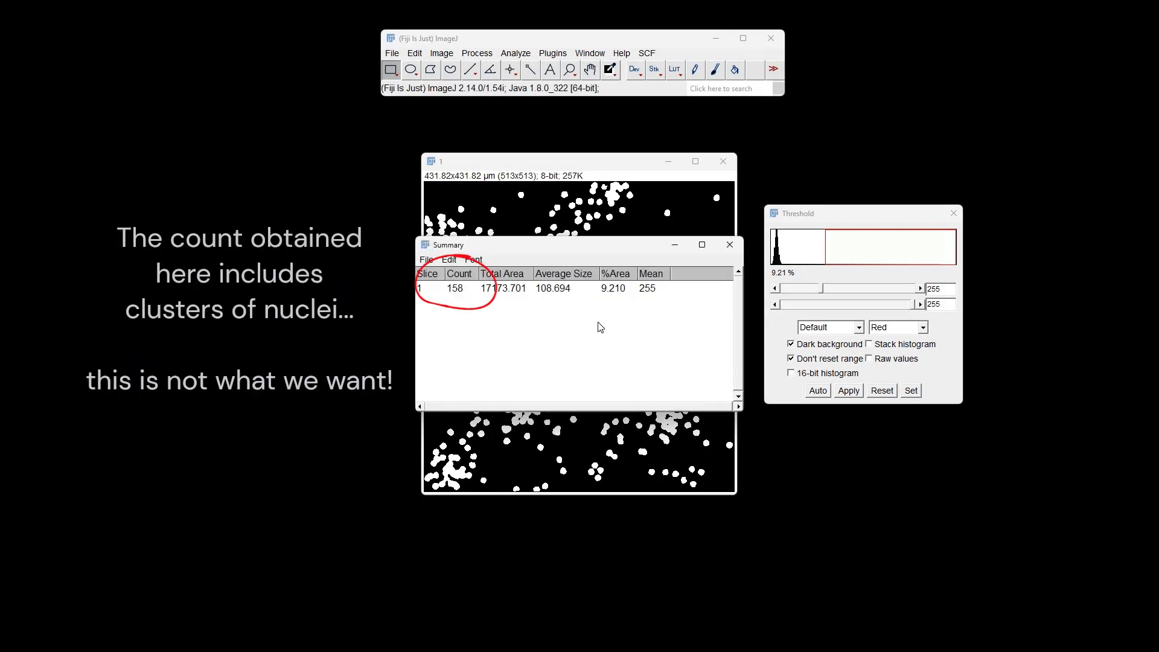
{"action": "mouse_move", "coordinate": [459, 244]}
{"action": "left_mouse_down"}
{"action": "mouse_move", "coordinate": [658, 332]}
{"action": "mouse_move", "coordinate": [791, 324]}
{"action": "left_mouse_up"}
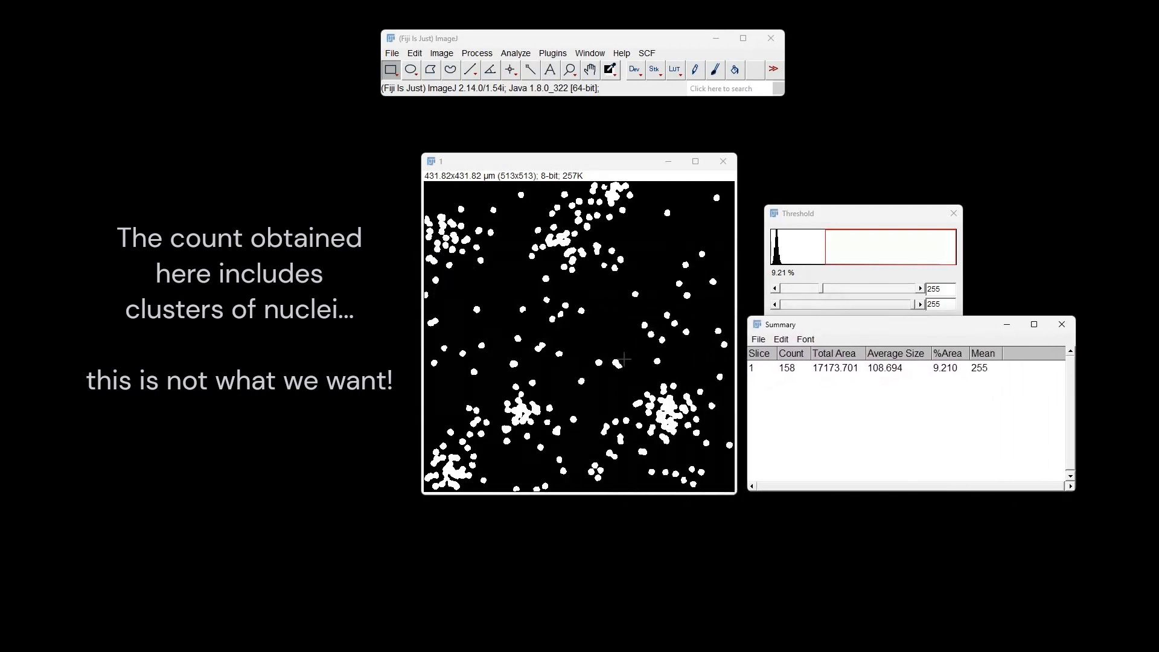
Apply the standard binary Watershed to image 1 to separate the touching nuclei
{"action": "left_click", "coordinate": [477, 54]}
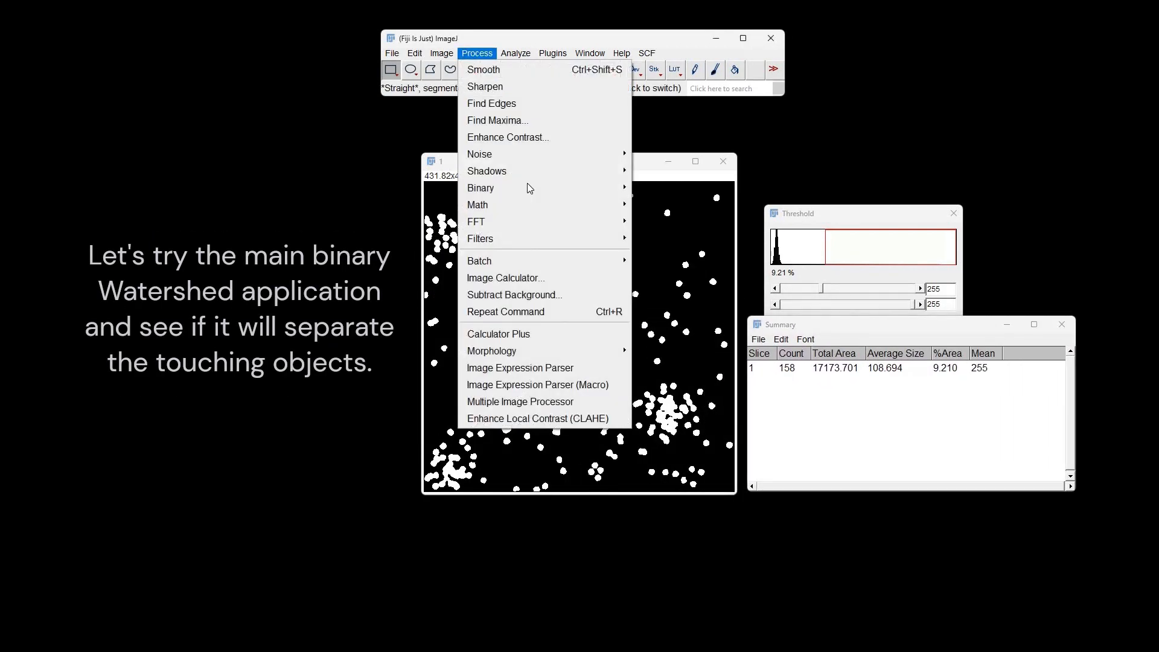
{"action": "mouse_move", "coordinate": [530, 188]}
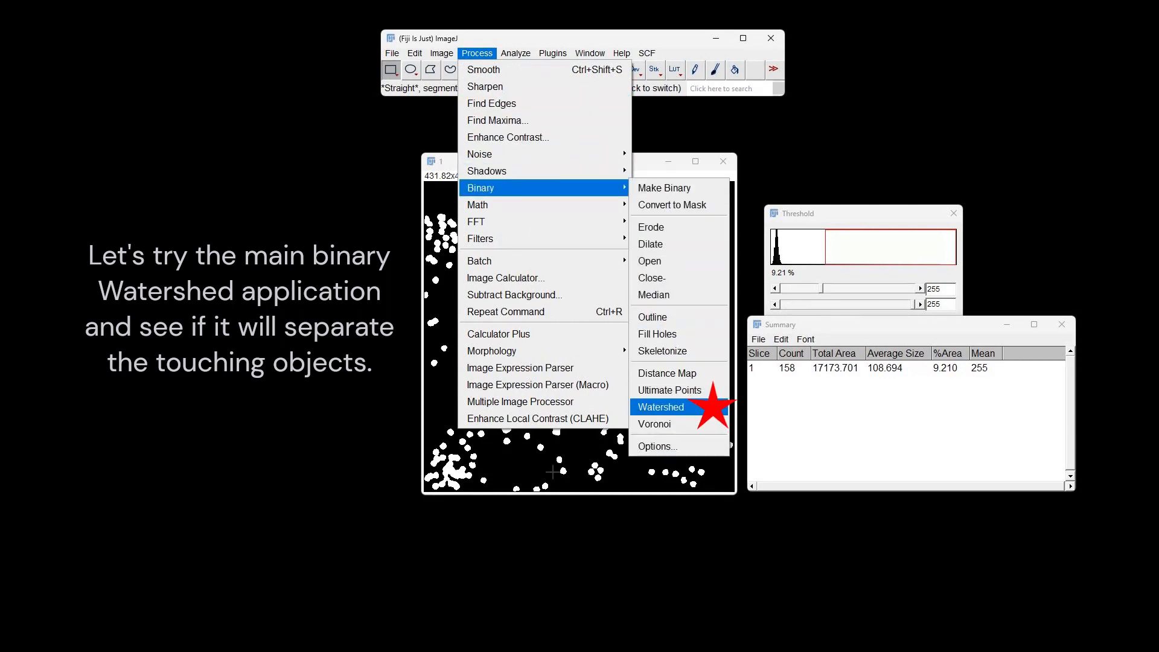
{"action": "left_click", "coordinate": [661, 407]}
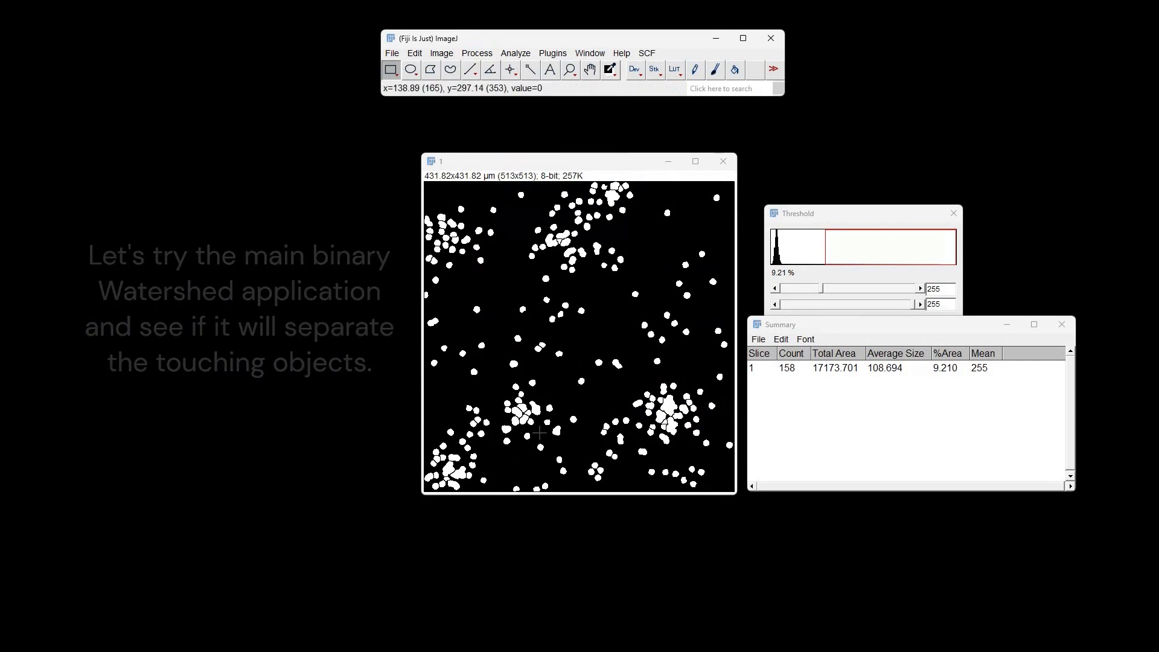
Run Analyze Particles again on the watershed-separated image 1
{"action": "left_click", "coordinate": [518, 53]}
{"action": "left_click", "coordinate": [537, 86]}
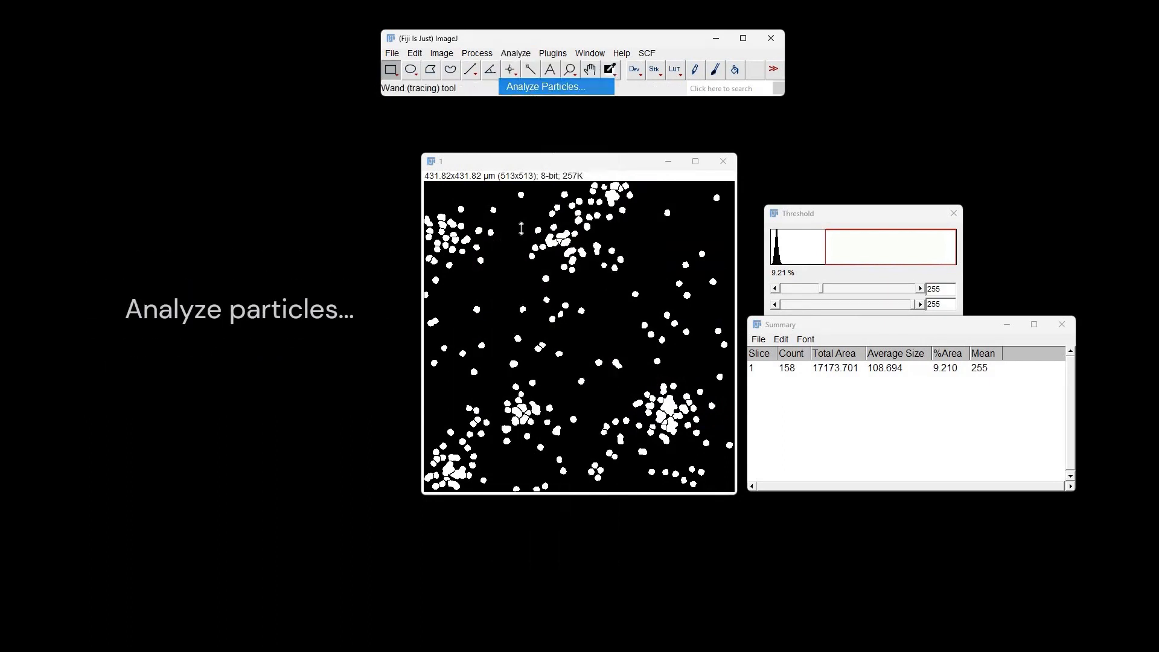
{"action": "left_click", "coordinate": [589, 408]}
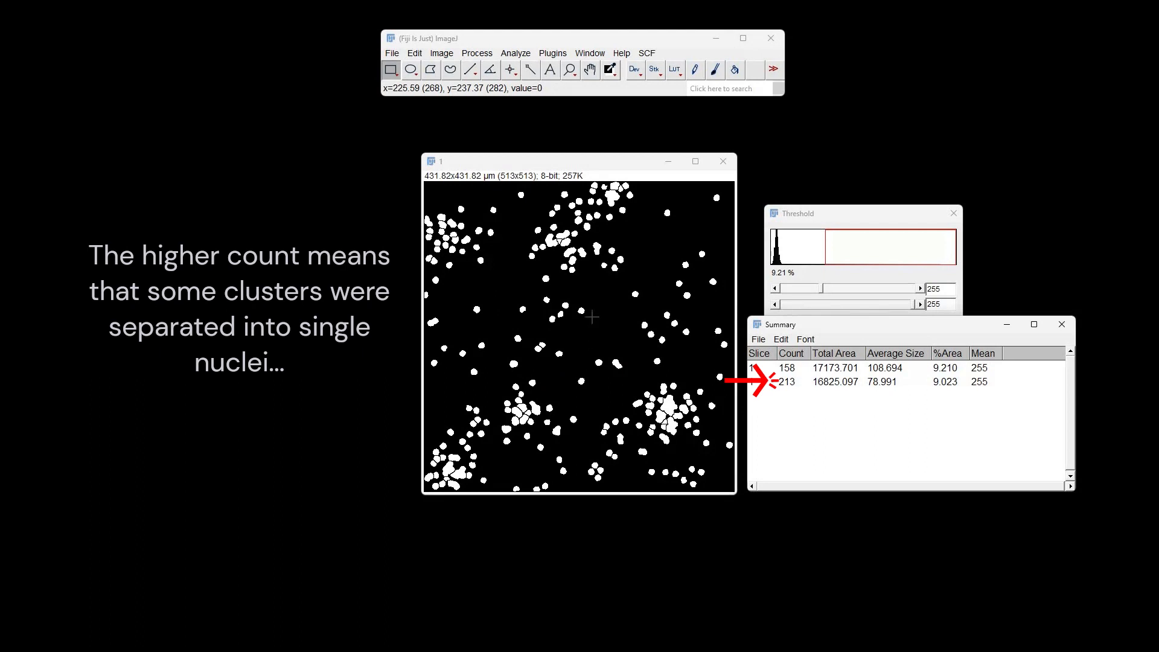
Zoom image 1 out to 50% and move its window aside to uncover the original nuclei image
{"action": "left_click", "coordinate": [572, 70]}
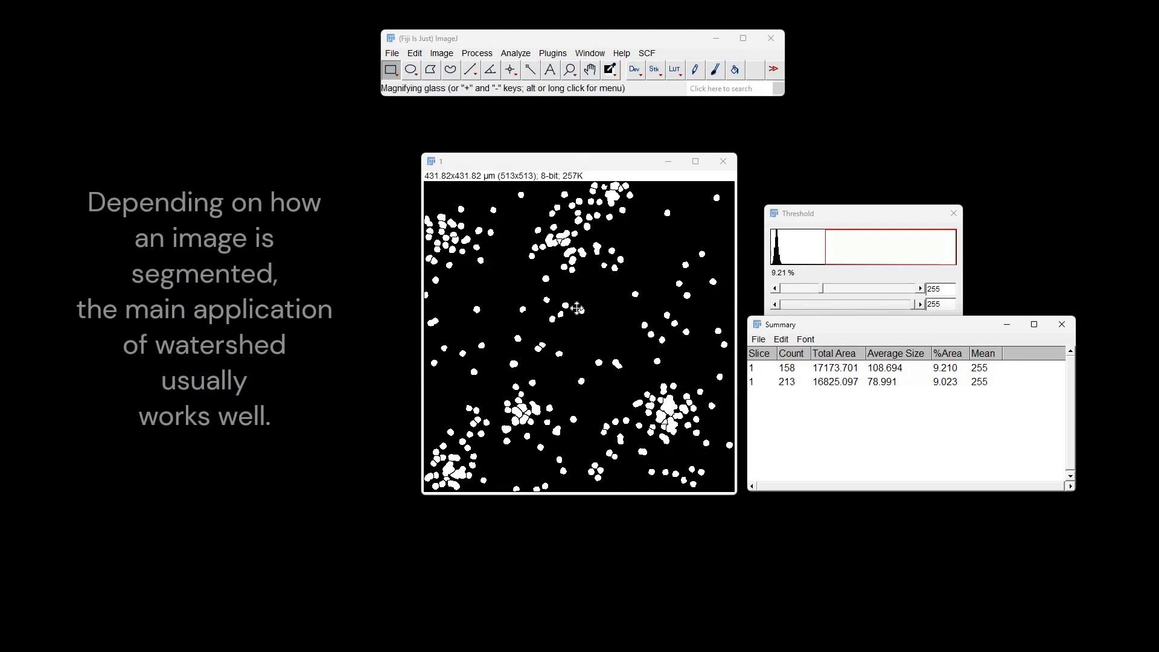
{"action": "right_click", "coordinate": [554, 286]}
{"action": "left_click_drag", "start_coordinate": [483, 165], "coordinate": [900, 46]}
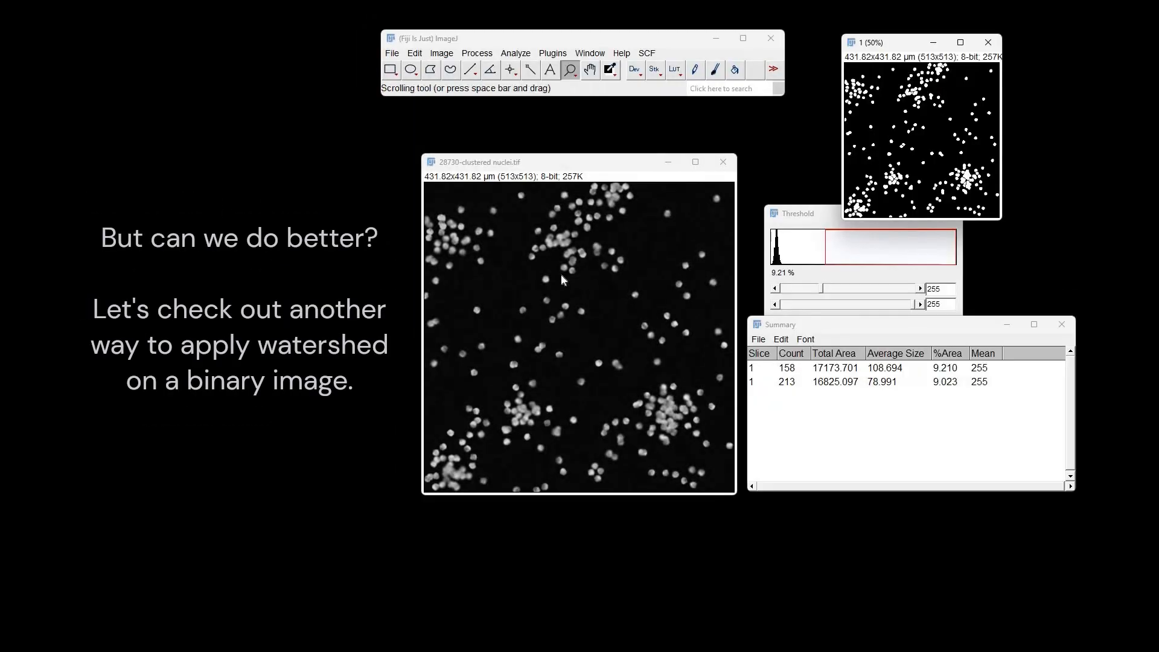
Duplicate the original clustered nuclei image with the title 2
{"action": "left_click", "coordinate": [590, 69]}
{"action": "right_click", "coordinate": [579, 317]}
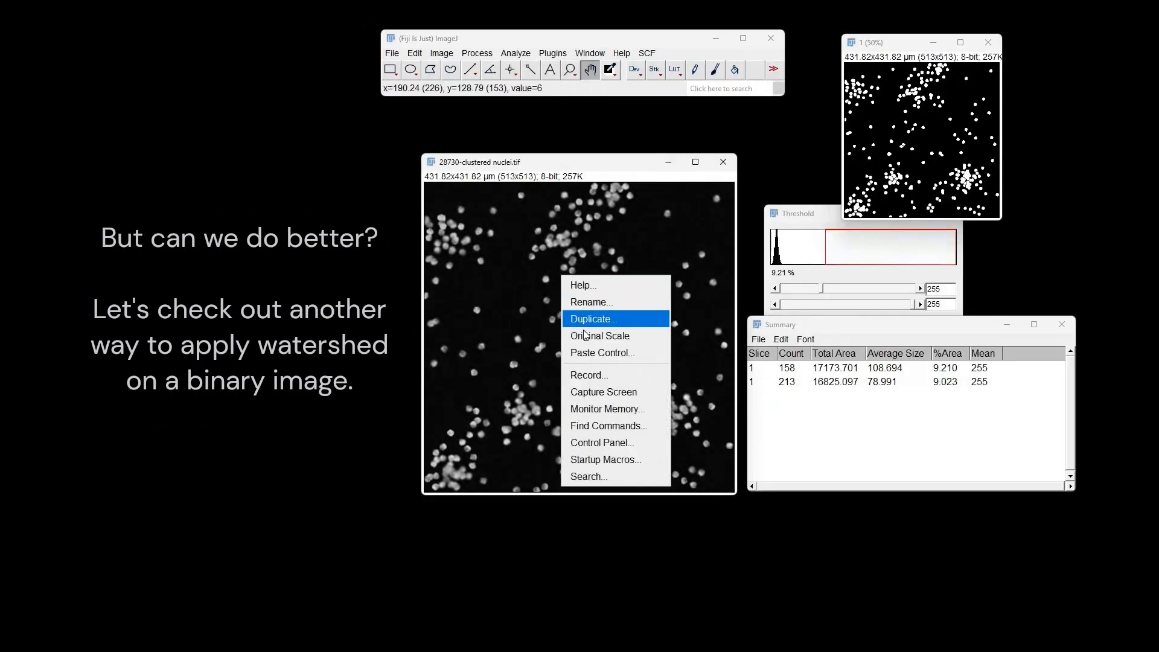
{"action": "left_click", "coordinate": [582, 325]}
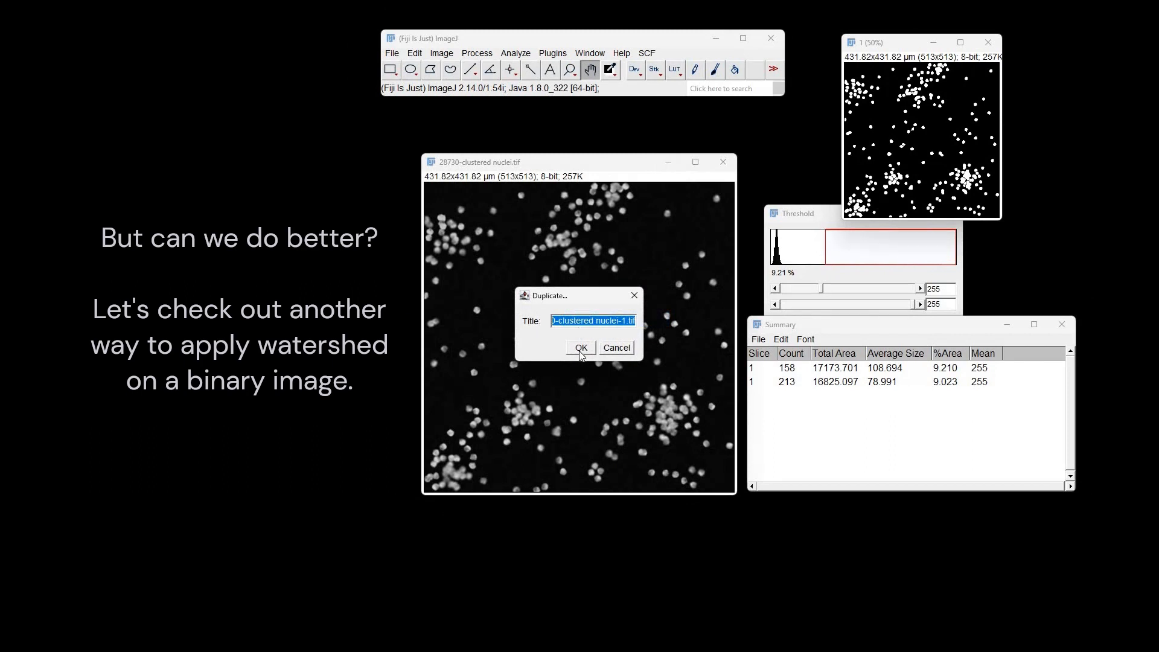
{"action": "type", "text": "2"}
{"action": "left_click", "coordinate": [582, 354]}
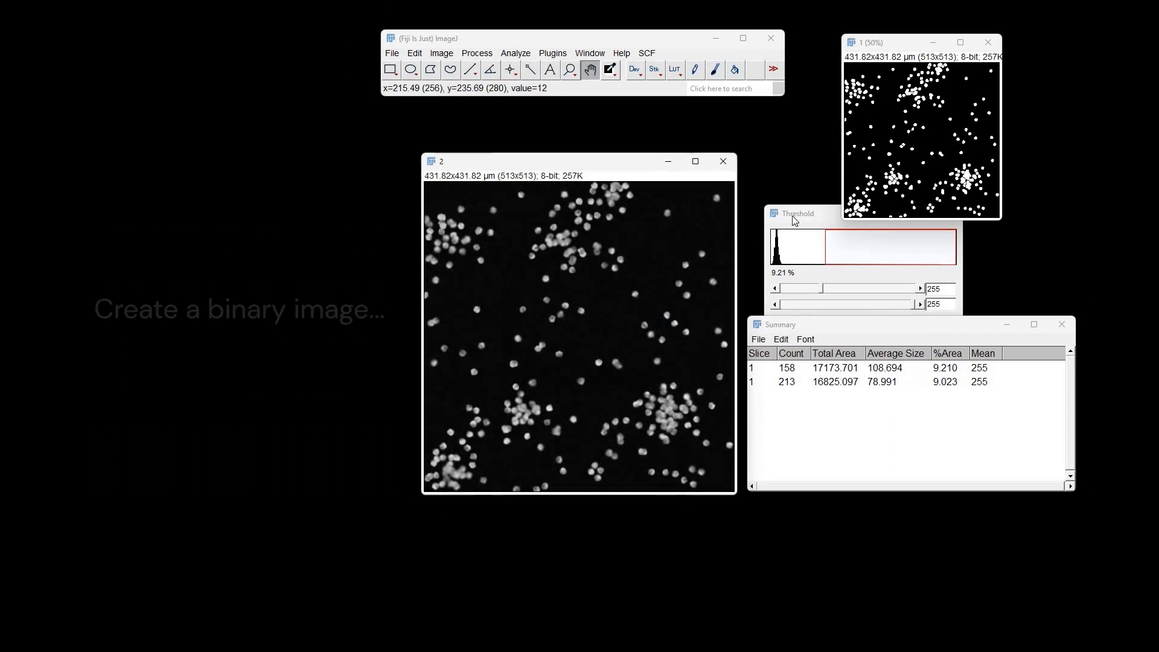
Auto-threshold image 2 with the Default method and apply it to create a binary image
{"action": "left_click", "coordinate": [793, 216]}
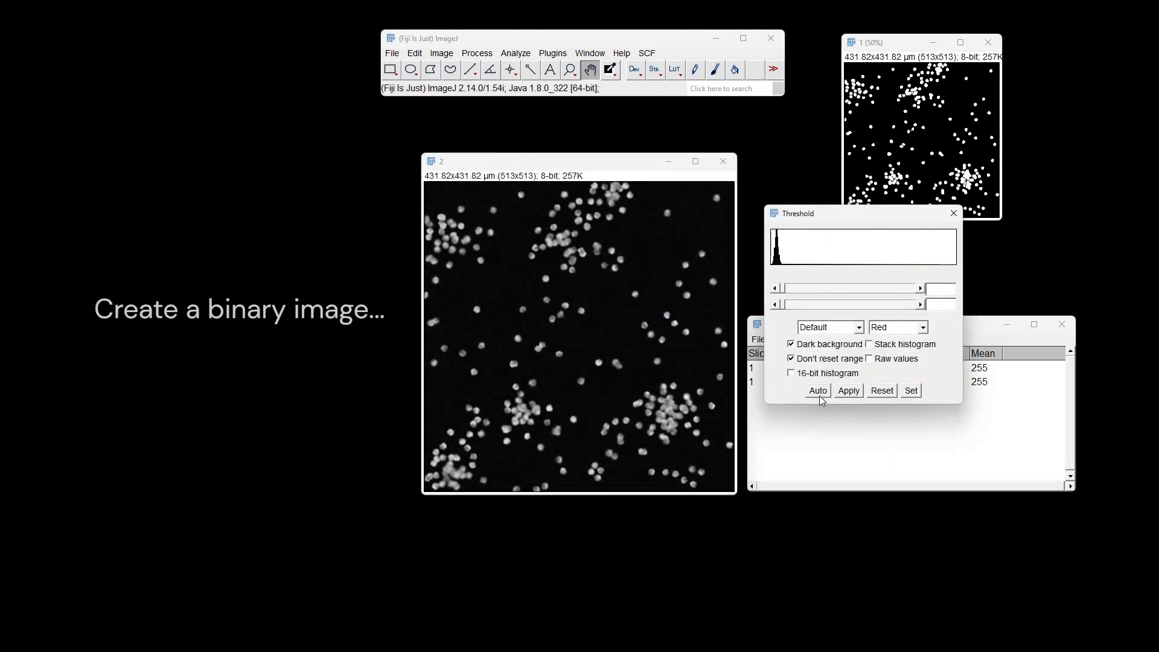
{"action": "left_click", "coordinate": [820, 394]}
{"action": "left_click", "coordinate": [849, 390]}
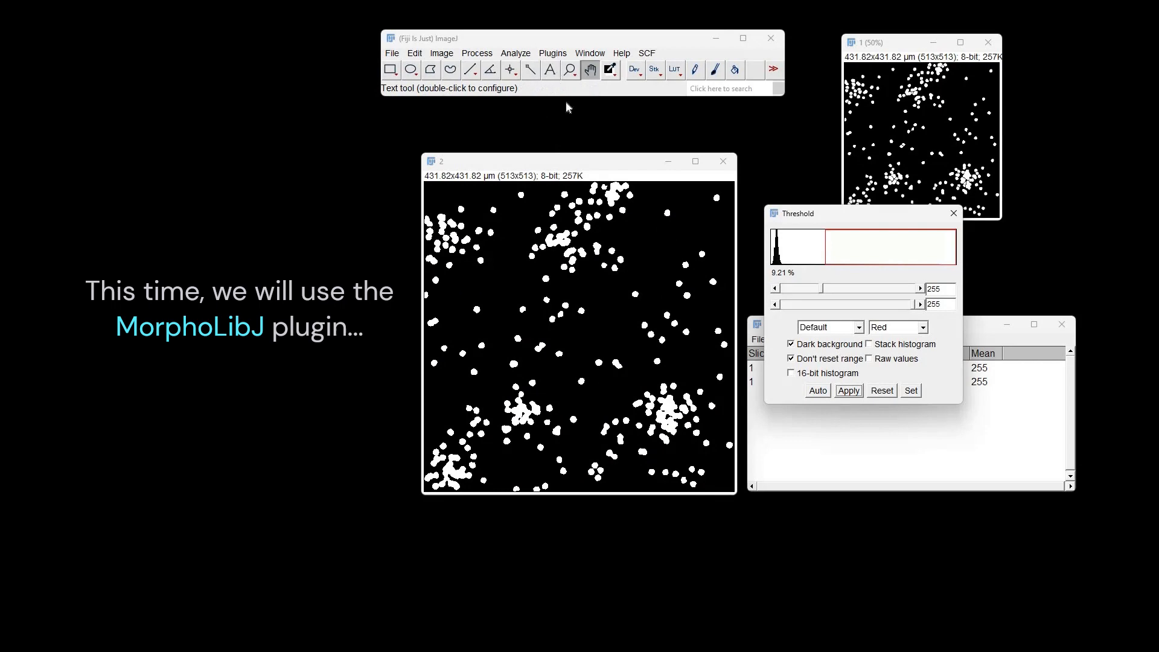
Start MorphoLibJ's Distance Transform Watershed on image 2 with 16-bit output and connectivity 4, and turn on the preview
{"action": "left_click", "coordinate": [553, 53]}
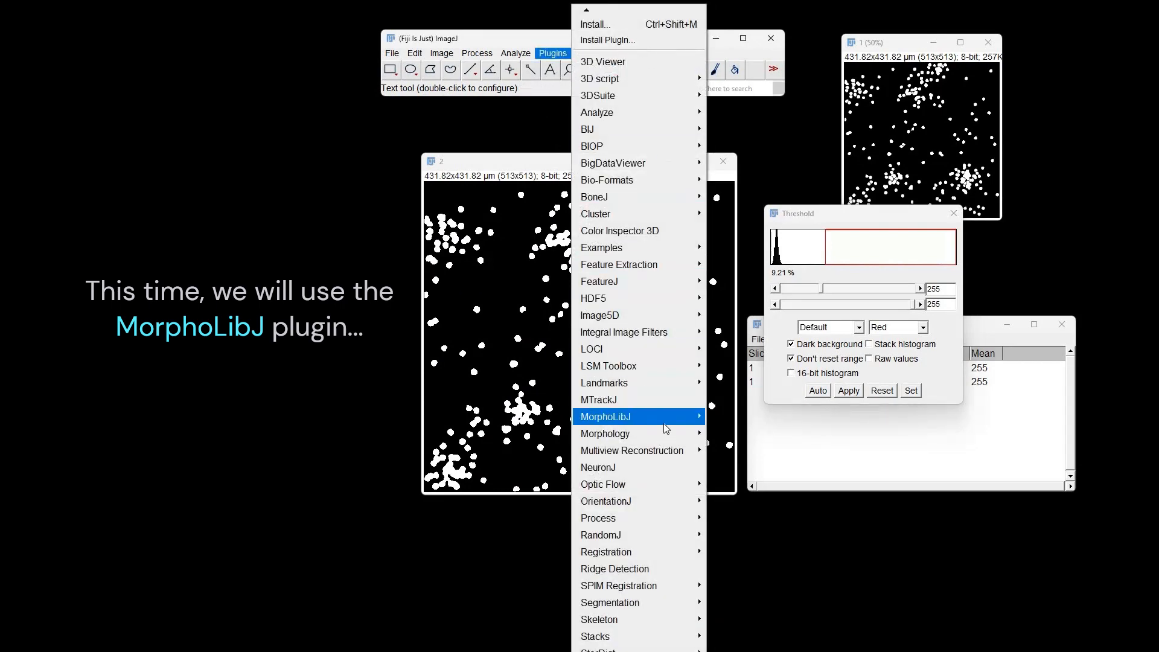
{"action": "mouse_move", "coordinate": [664, 427]}
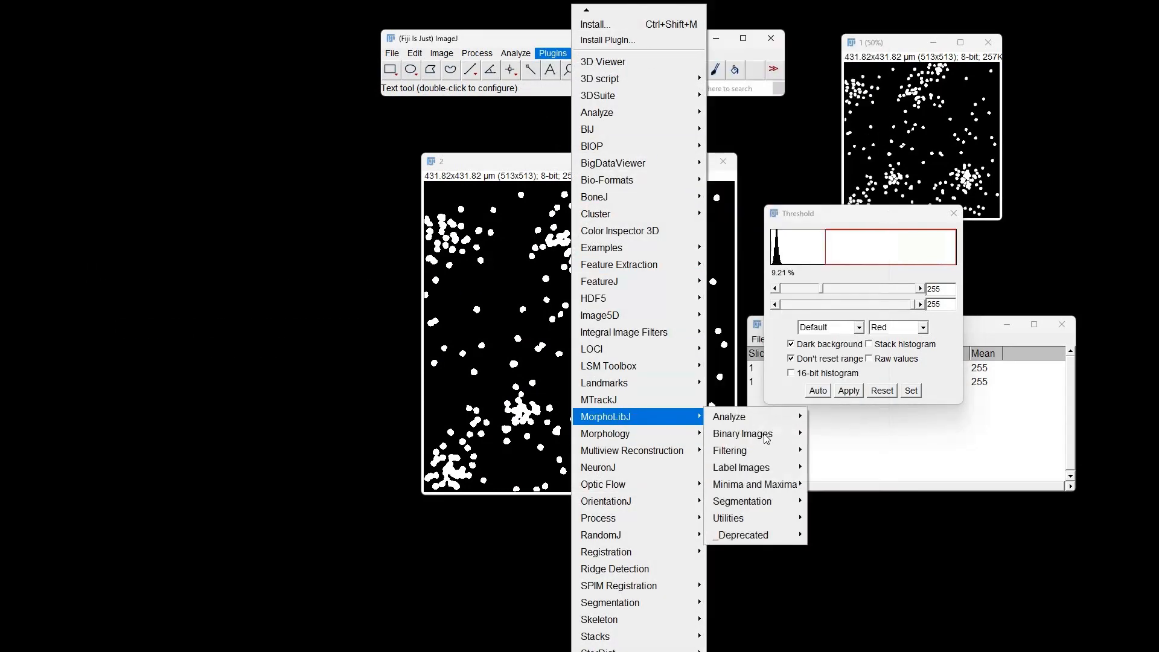
{"action": "mouse_move", "coordinate": [781, 436]}
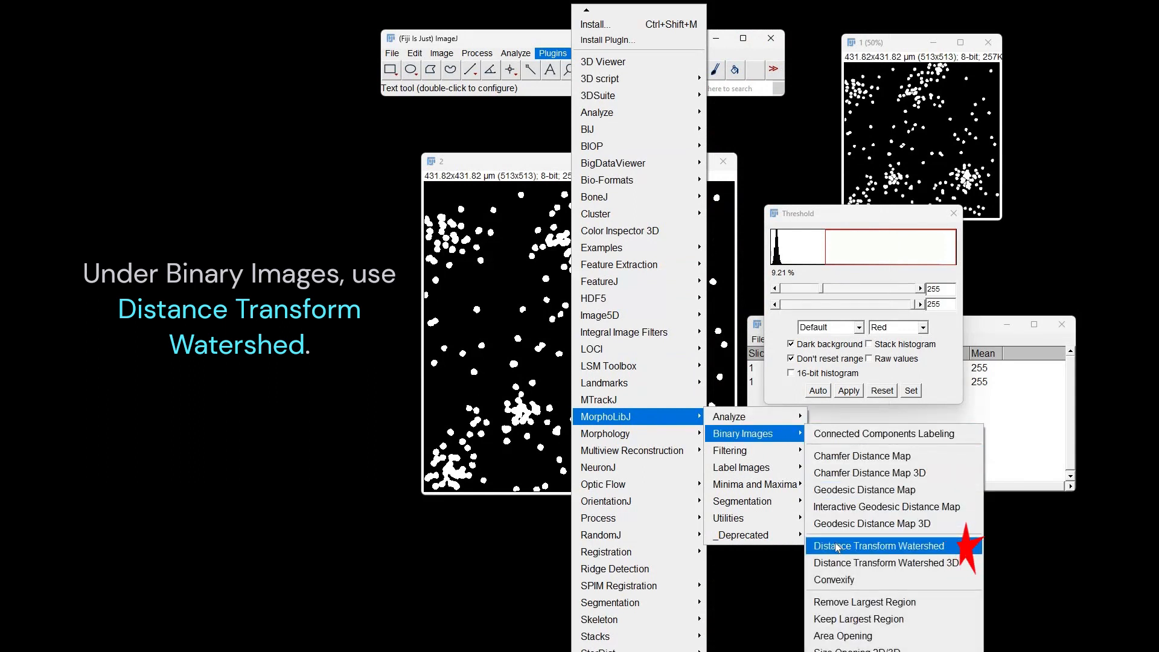
{"action": "left_click", "coordinate": [879, 546]}
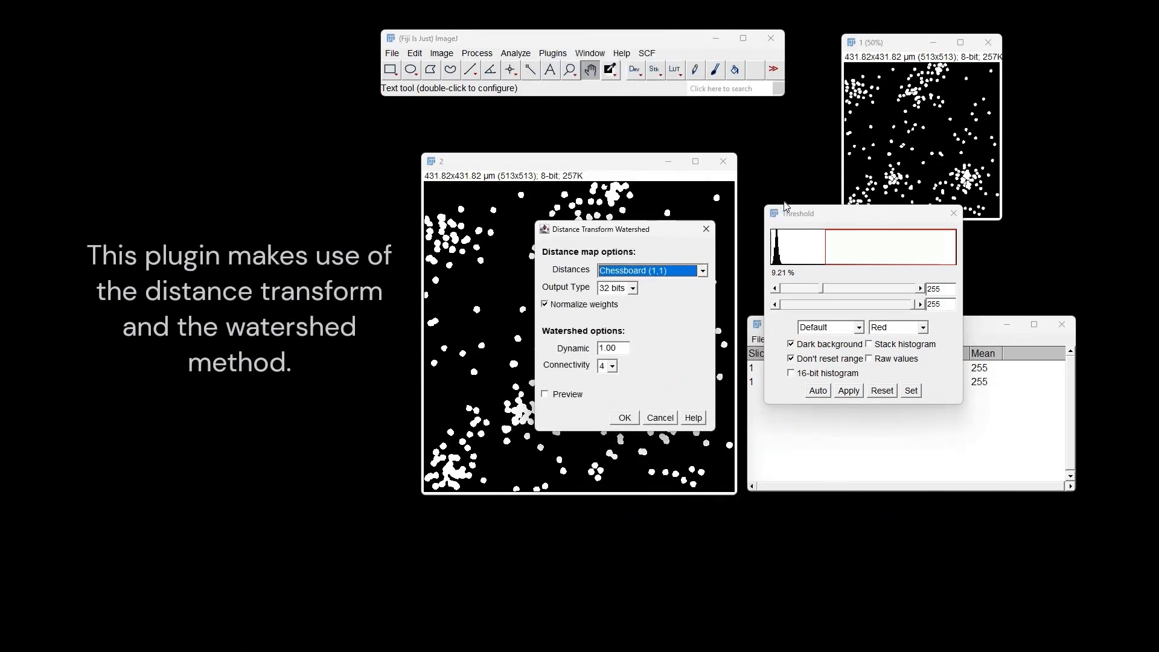
{"action": "left_click_drag", "start_coordinate": [592, 227], "coordinate": [846, 200]}
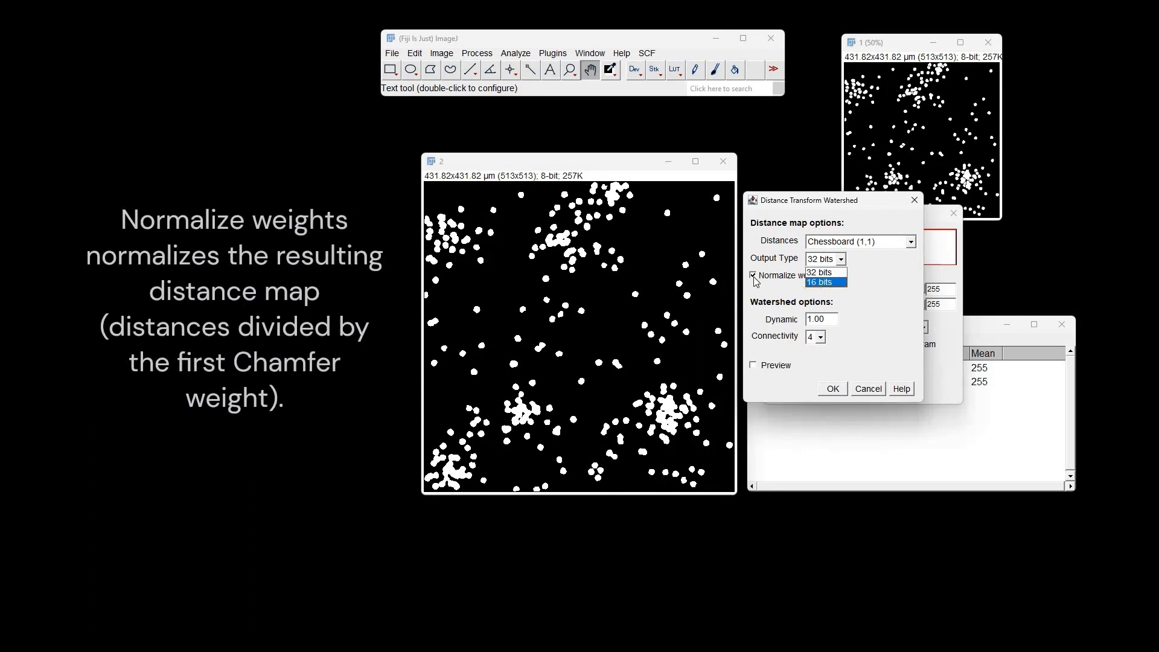
{"action": "key", "text": "Return"}
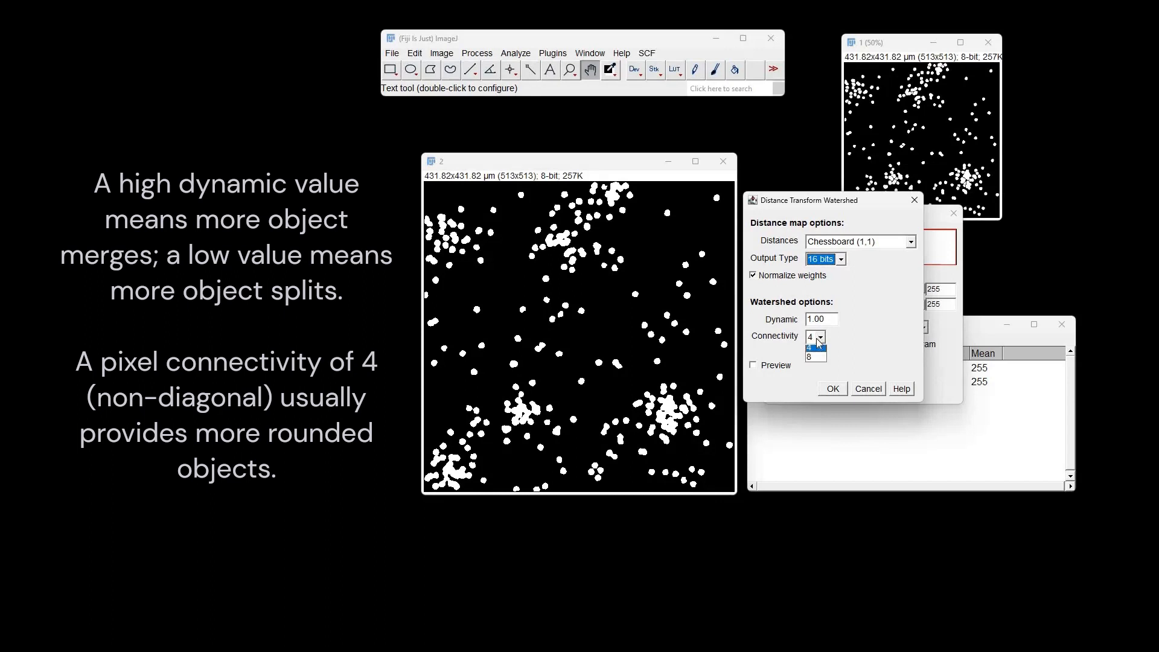
{"action": "left_click", "coordinate": [754, 368]}
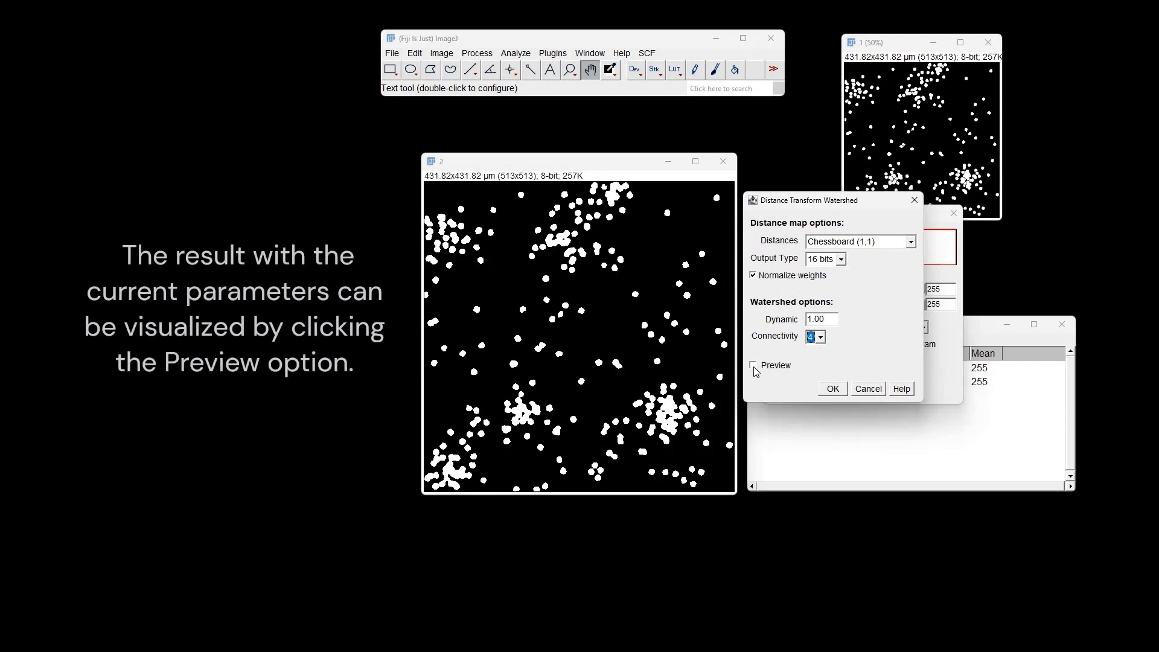
{"action": "key", "text": "space"}
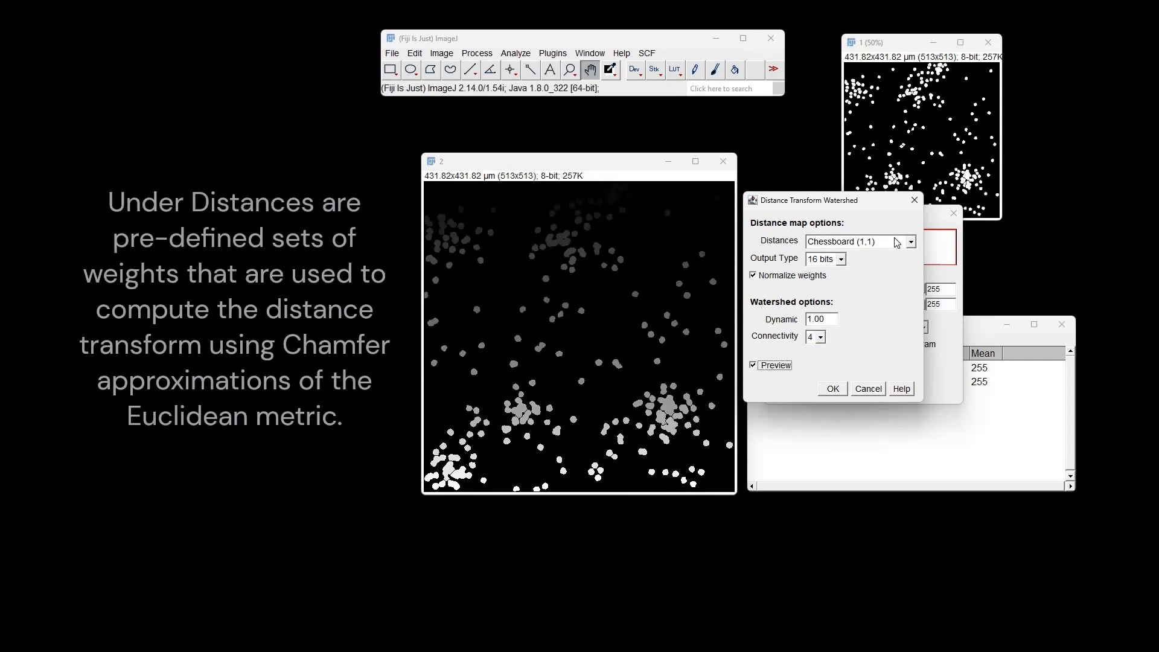
Try the City-Block, Quasi-Euclidean, Borgefors, Chessknight and Verwer distance weights in turn in the Distance Transform Watershed preview
{"action": "left_click", "coordinate": [858, 242]}
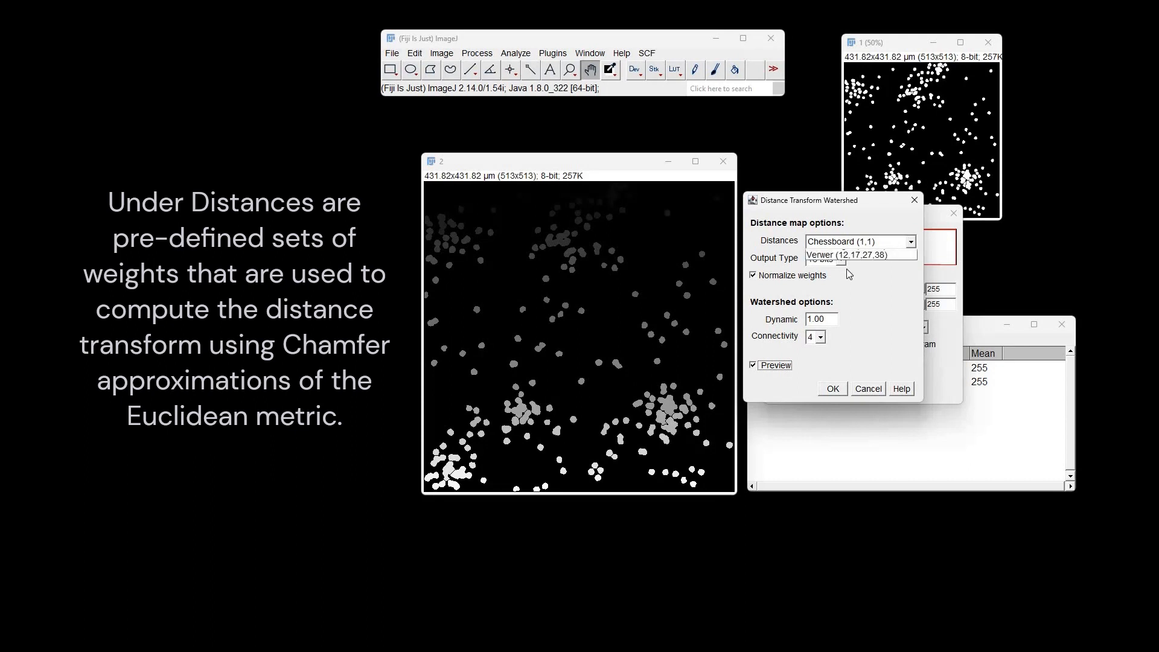
{"action": "left_click", "coordinate": [848, 268]}
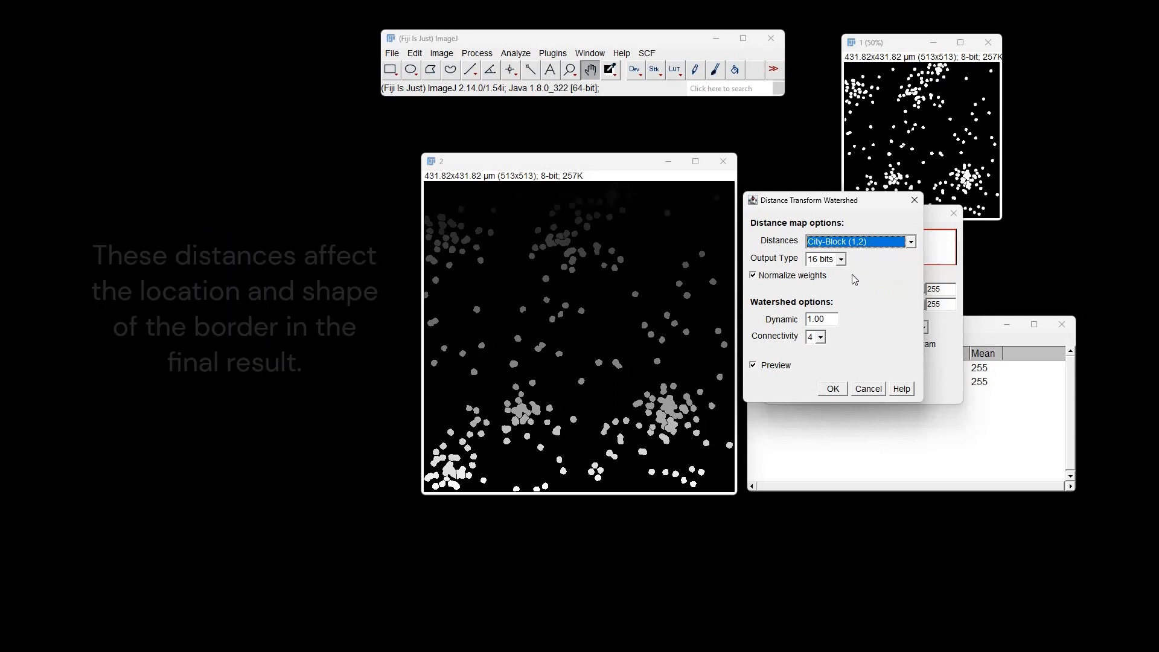
{"action": "left_click", "coordinate": [867, 242]}
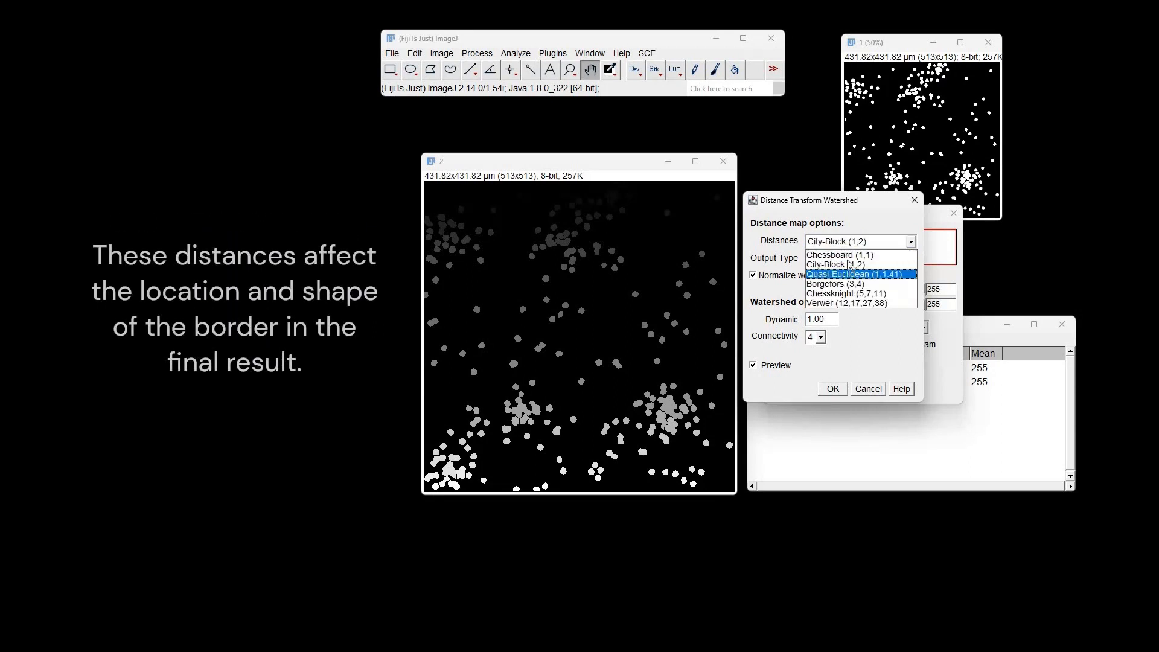
{"action": "left_click", "coordinate": [849, 273]}
{"action": "left_click", "coordinate": [846, 242]}
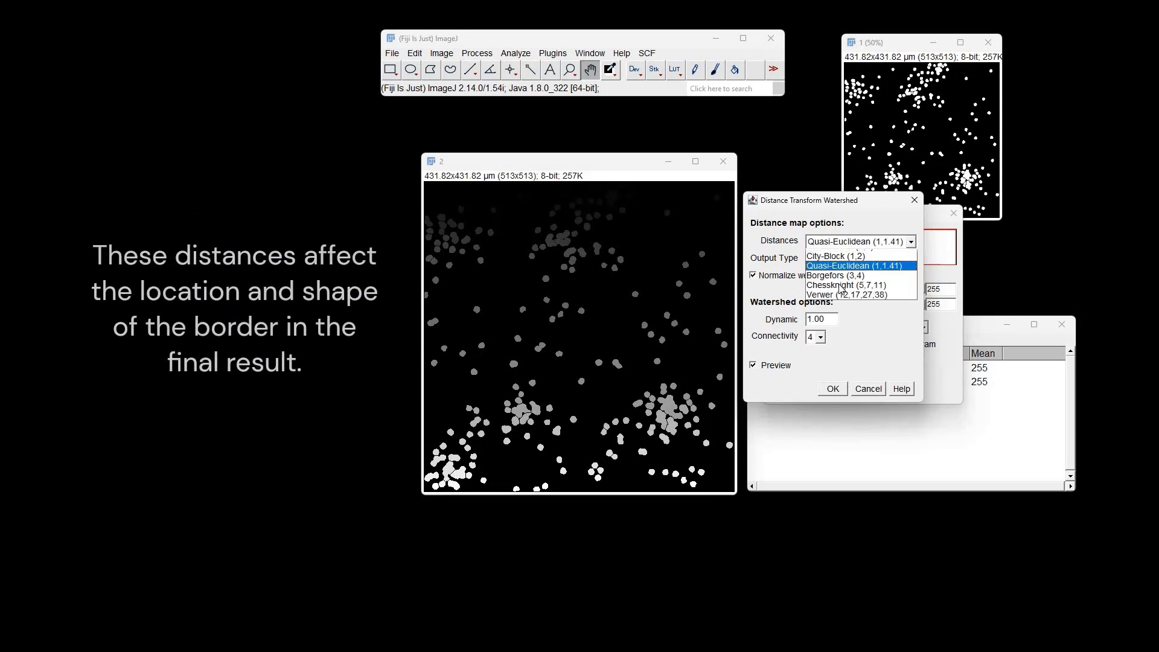
{"action": "left_click", "coordinate": [840, 285]}
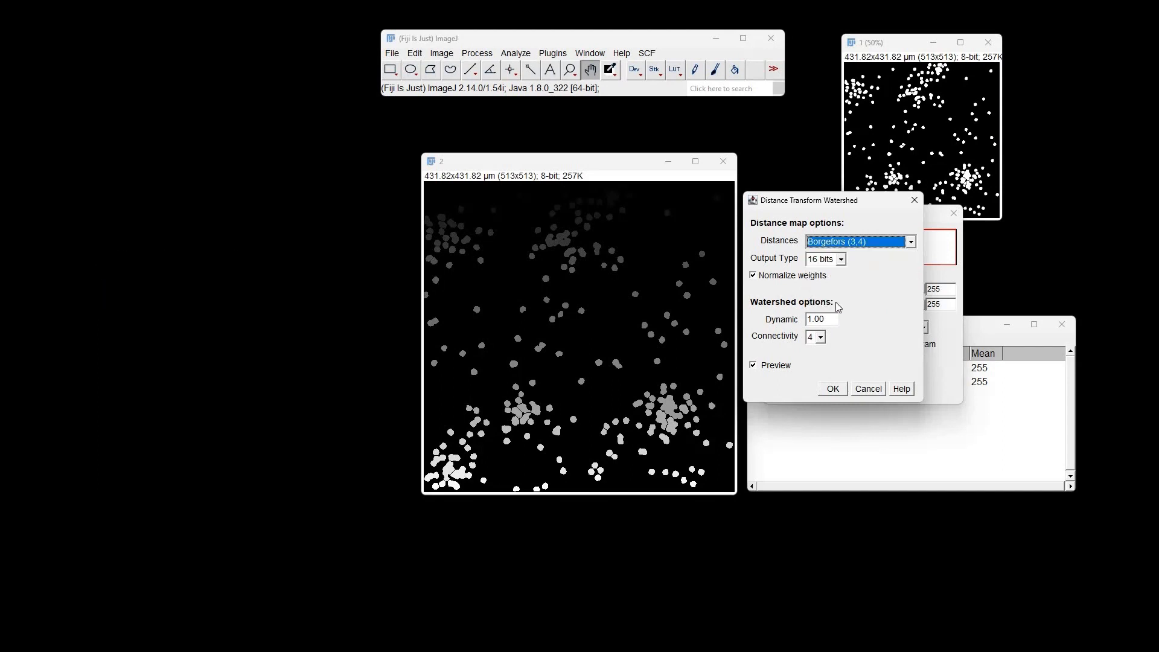
{"action": "left_click", "coordinate": [837, 244]}
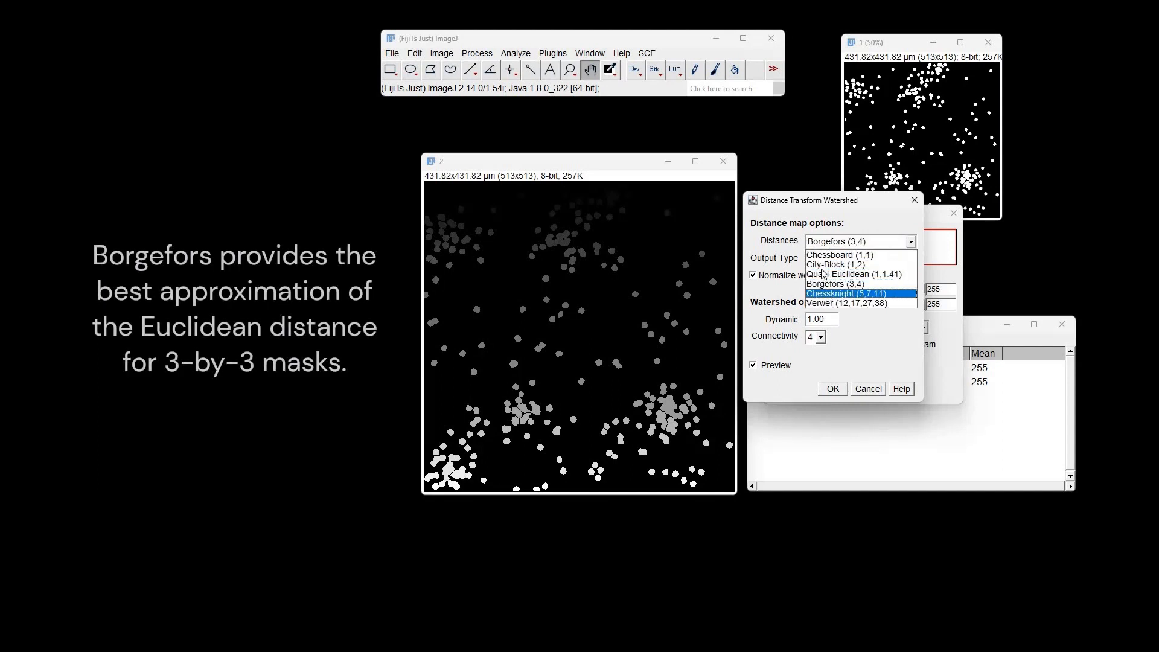
{"action": "left_click", "coordinate": [827, 293]}
{"action": "left_click", "coordinate": [836, 243]}
{"action": "left_click", "coordinate": [831, 303]}
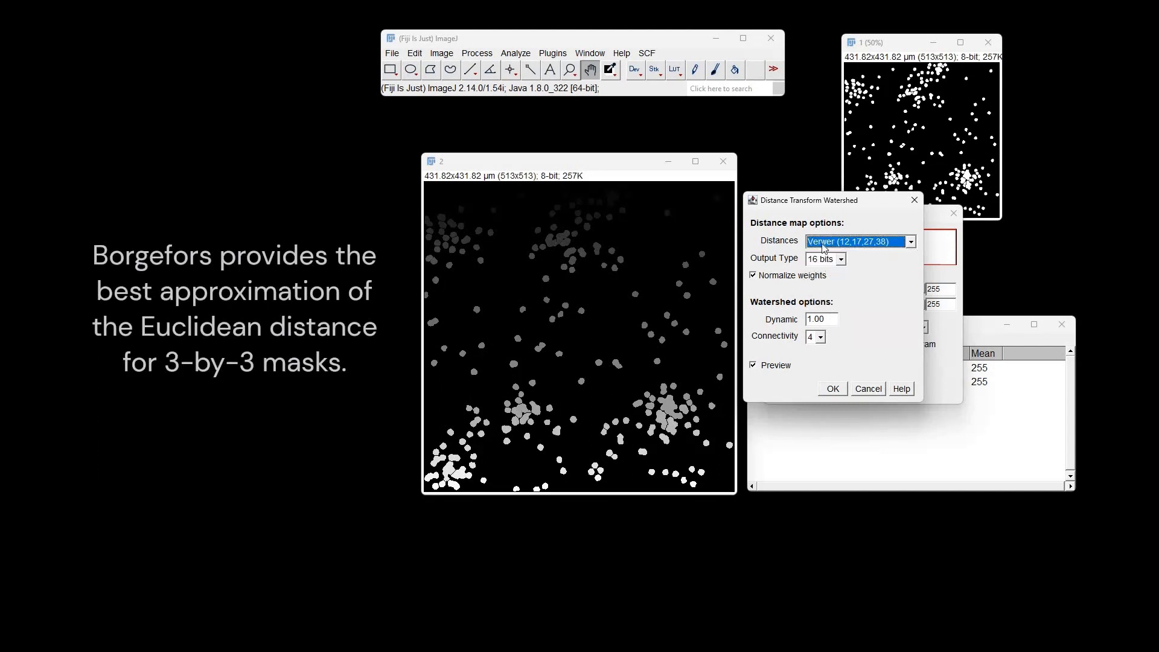
Run the Distance Transform Watershed with Borgefors (3,4) distances and apply the glasbey_on_dark LUT to the resulting label image
{"action": "left_click", "coordinate": [825, 244]}
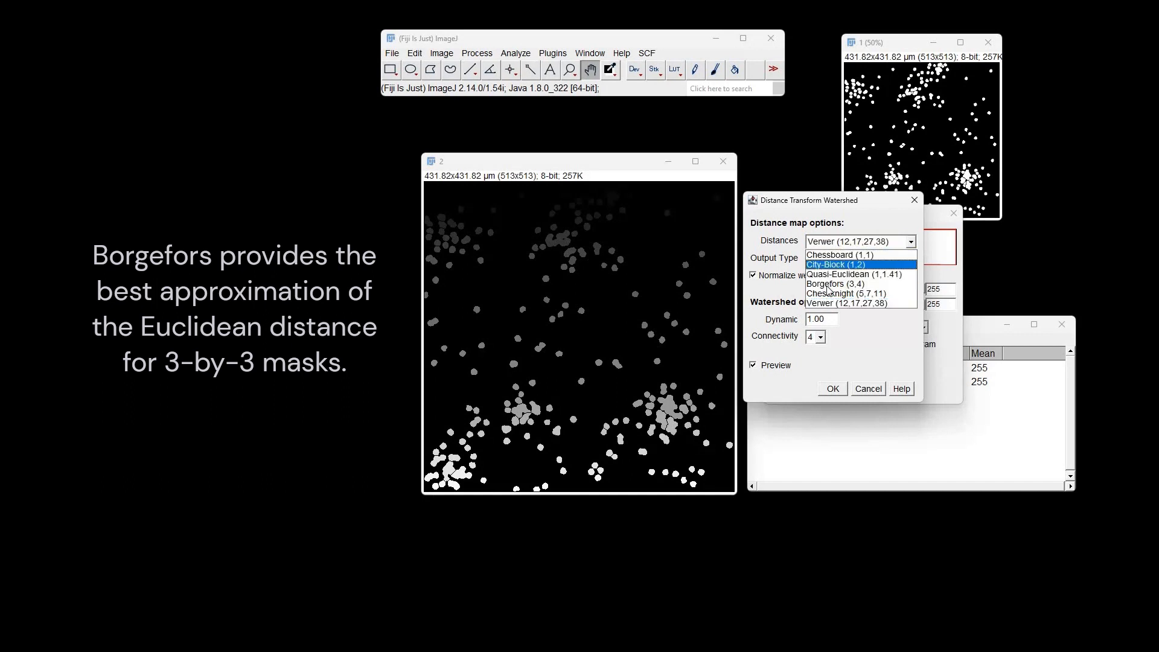
{"action": "left_click", "coordinate": [839, 285]}
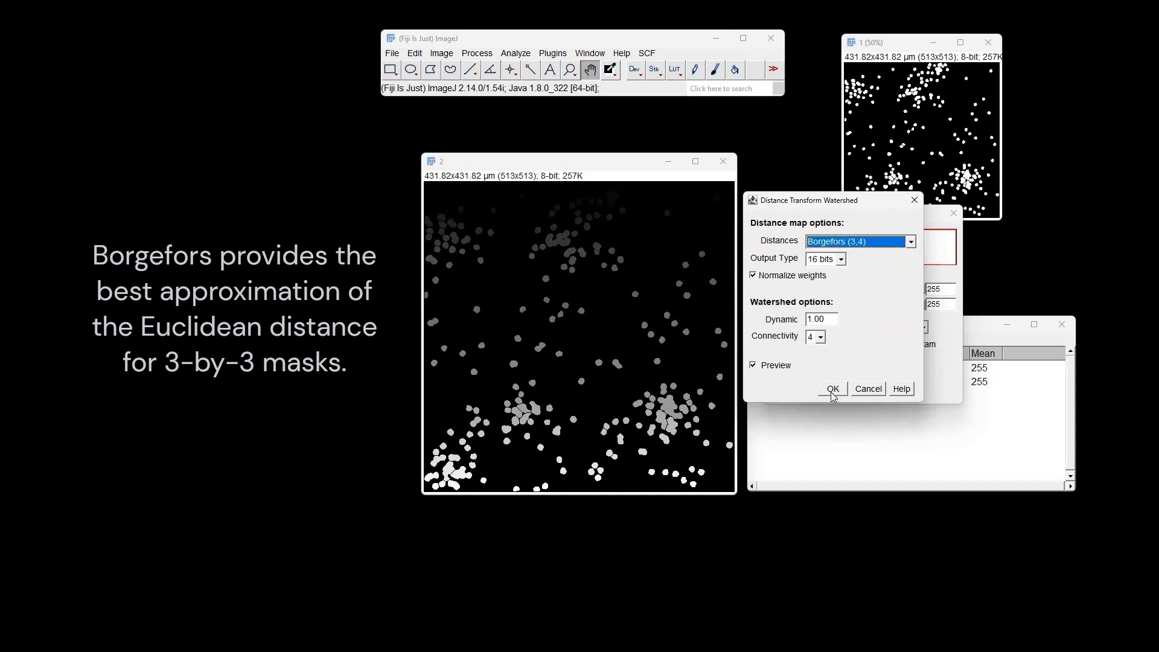
{"action": "left_click", "coordinate": [833, 389]}
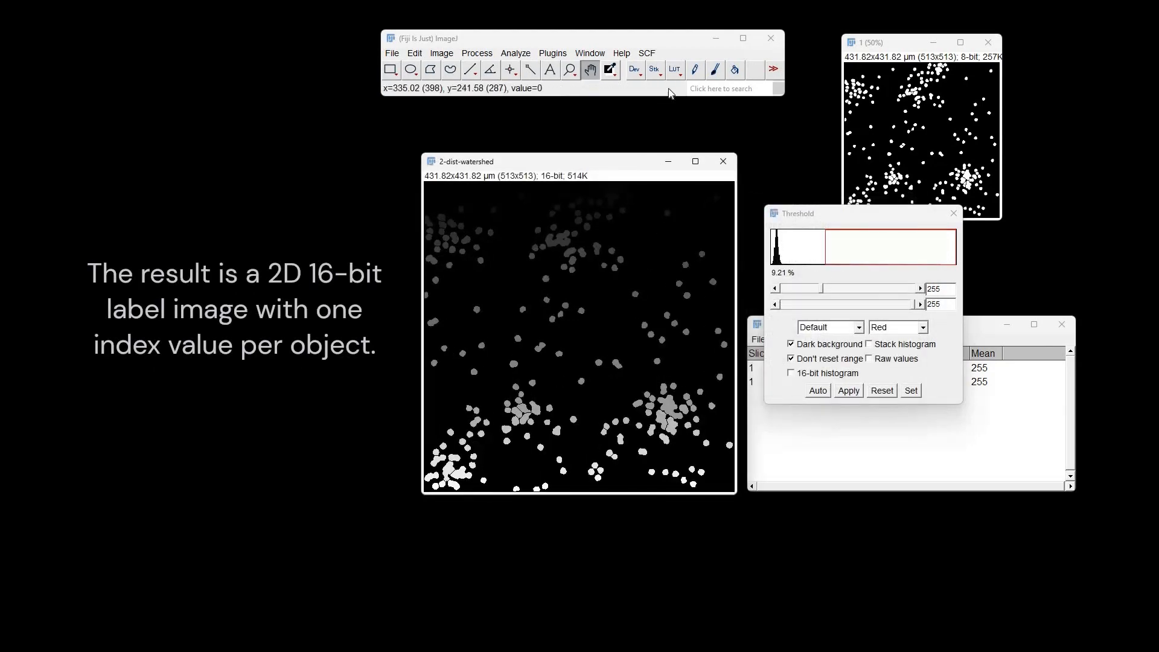
{"action": "left_click", "coordinate": [680, 73]}
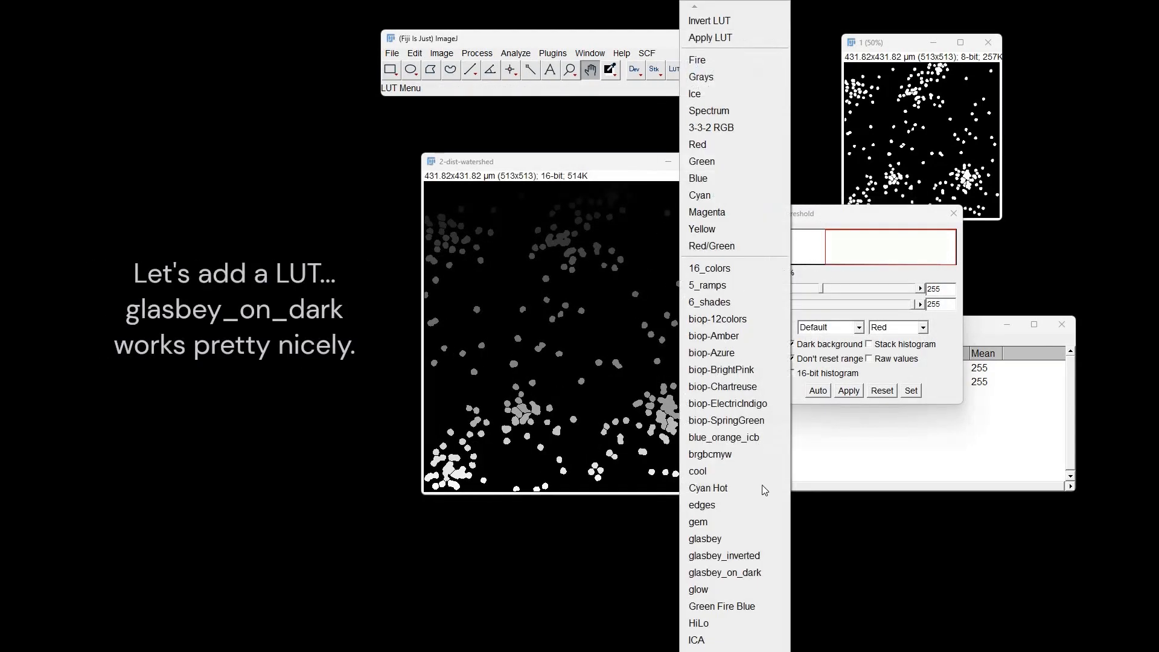
{"action": "left_click", "coordinate": [724, 573]}
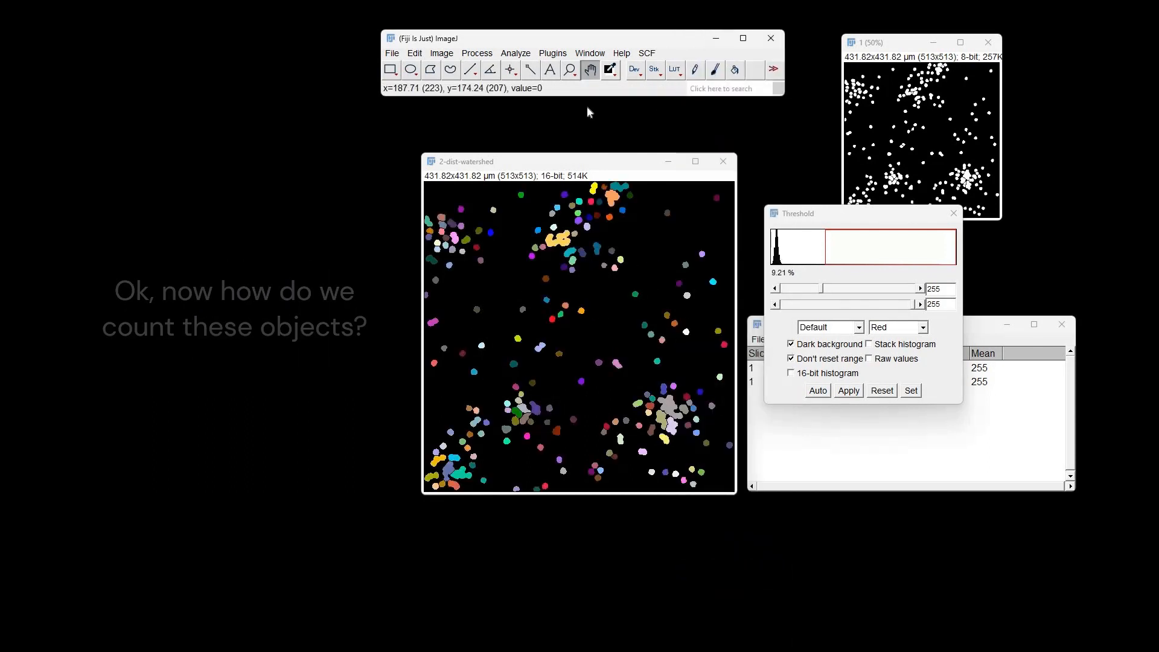
Convert the label image to composite ROIs with the BIOP plugin and place the ROI Manager beside the image
{"action": "left_click", "coordinate": [553, 54]}
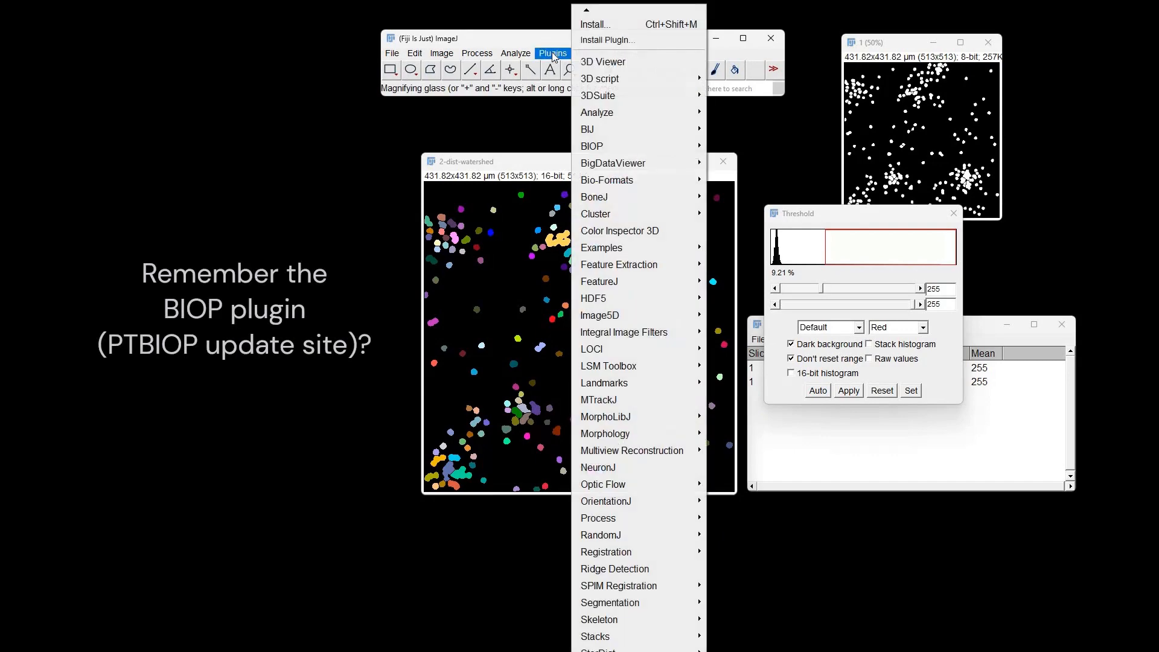
{"action": "mouse_move", "coordinate": [689, 146]}
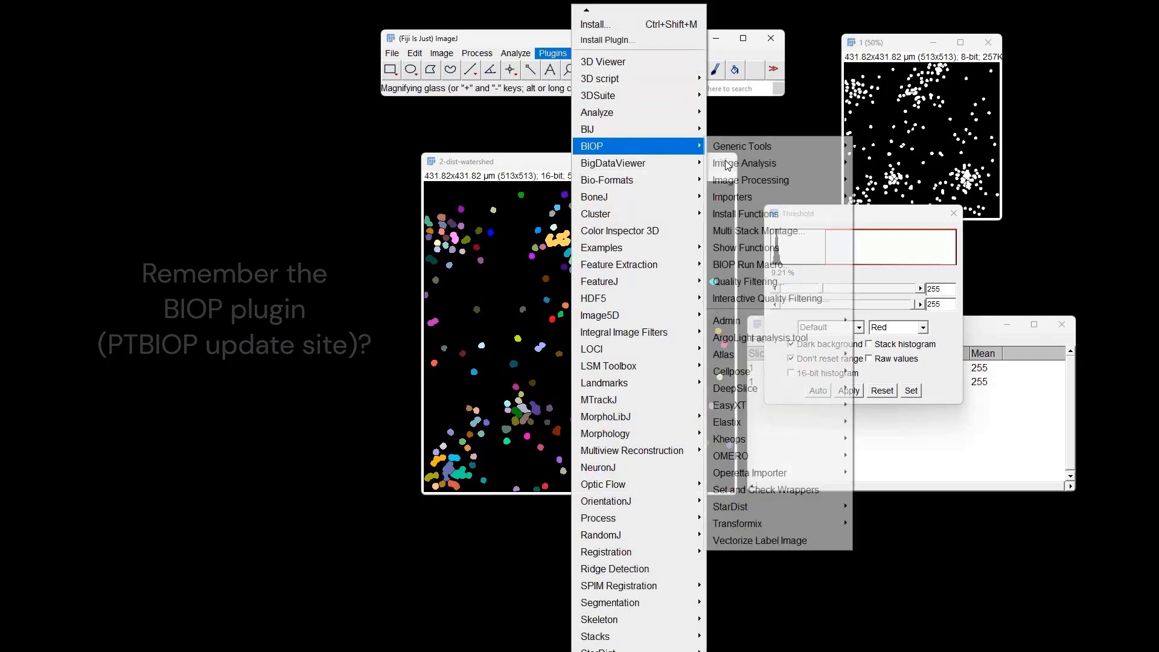
{"action": "mouse_move", "coordinate": [785, 163]}
{"action": "mouse_move", "coordinate": [888, 199]}
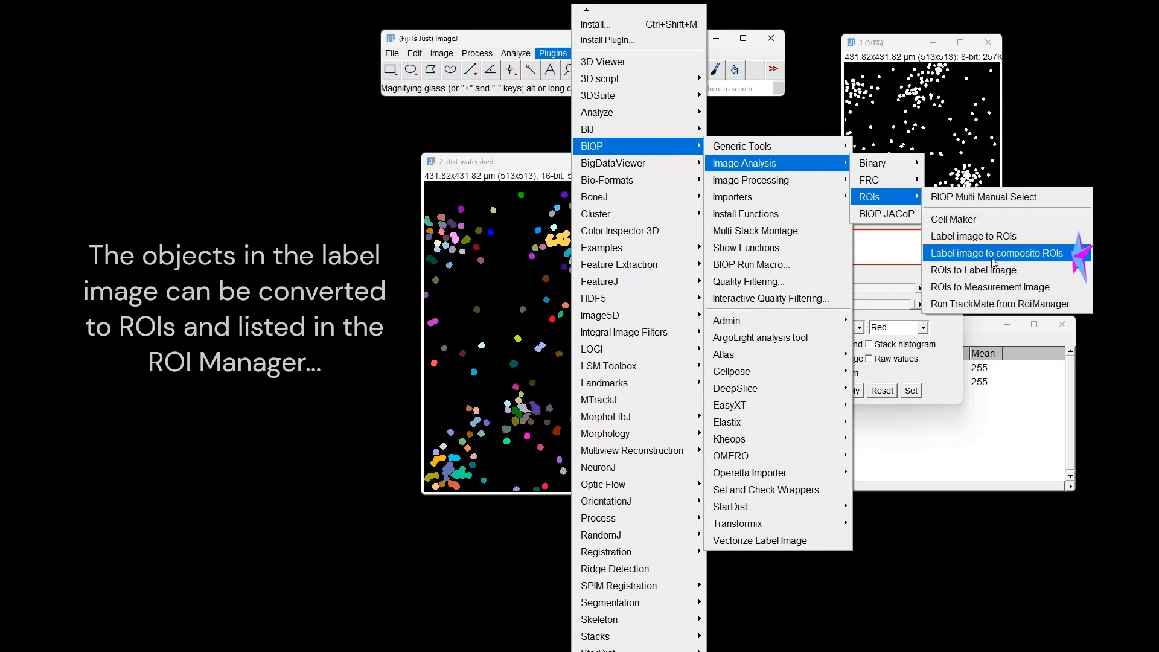
{"action": "left_click", "coordinate": [996, 254]}
{"action": "left_click_drag", "start_coordinate": [554, 244], "coordinate": [796, 184]}
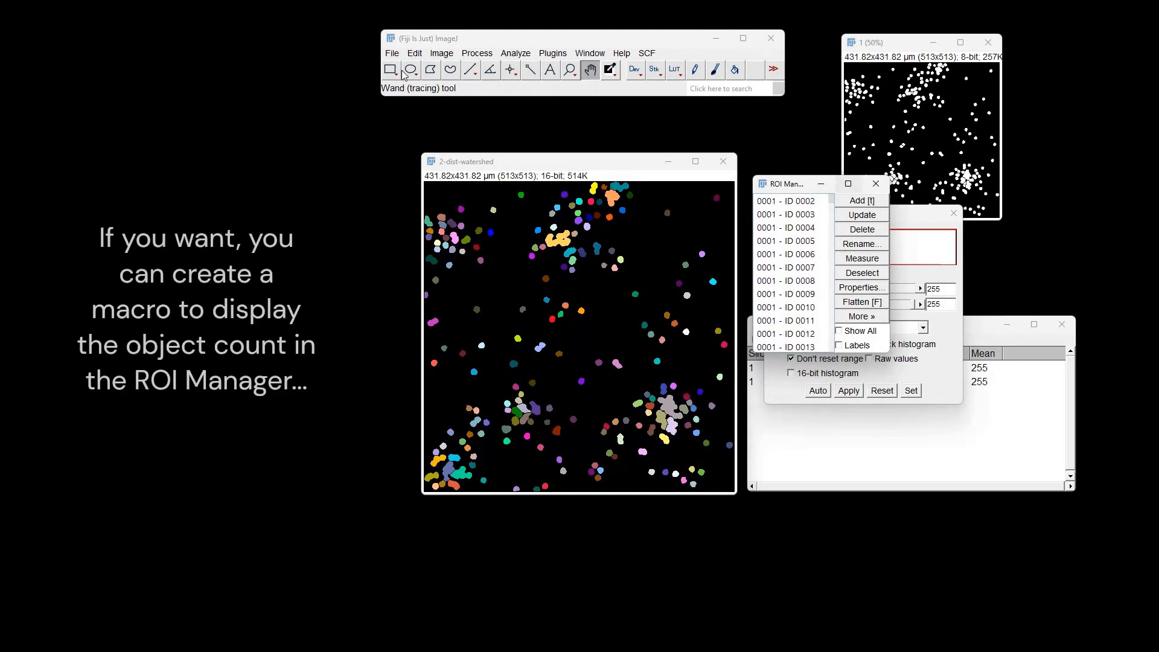
Create a new text window and write the macro line roiManager("count"); in it
{"action": "left_click", "coordinate": [392, 53]}
{"action": "mouse_move", "coordinate": [423, 70]}
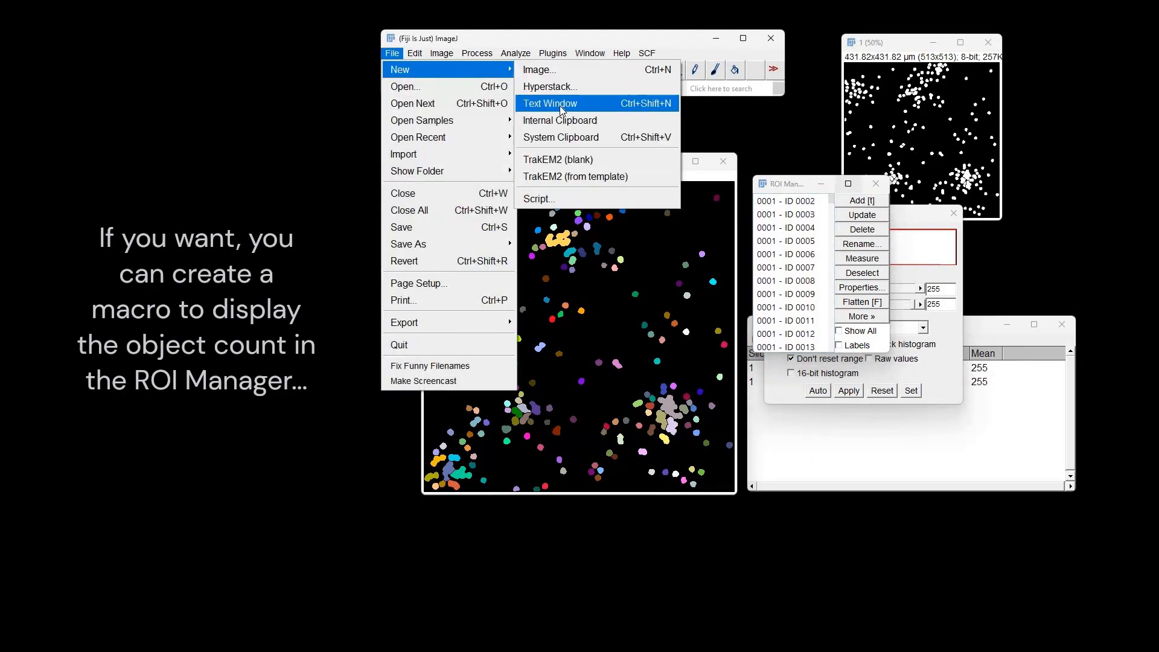
{"action": "left_click", "coordinate": [562, 109]}
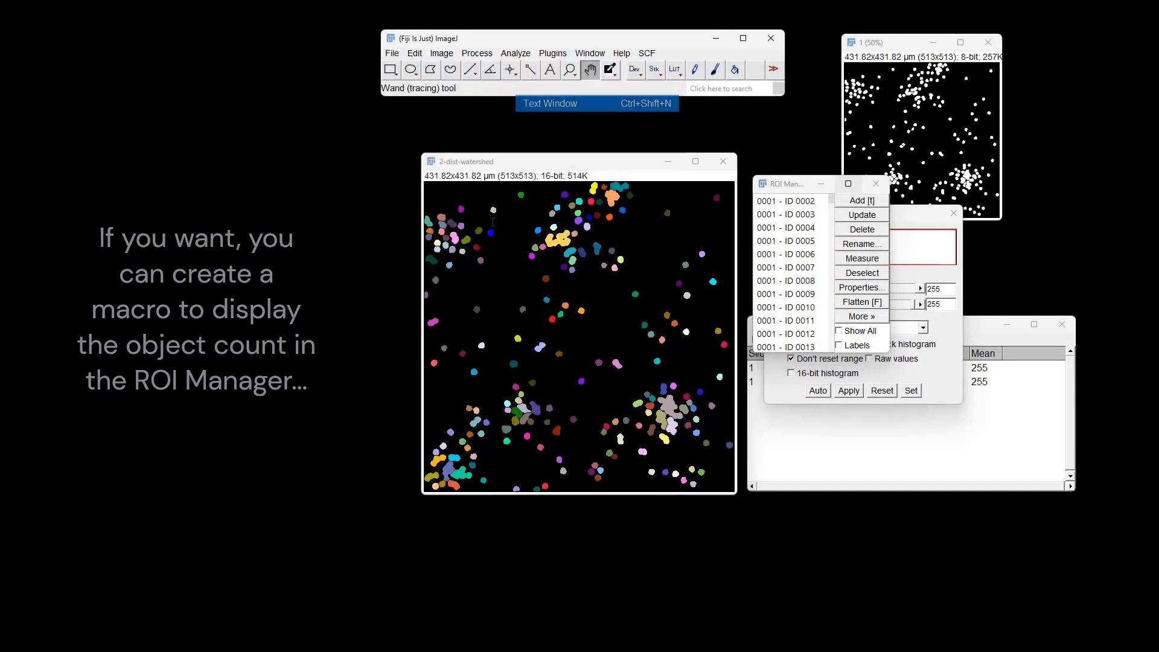
{"action": "type", "text": "roi"}
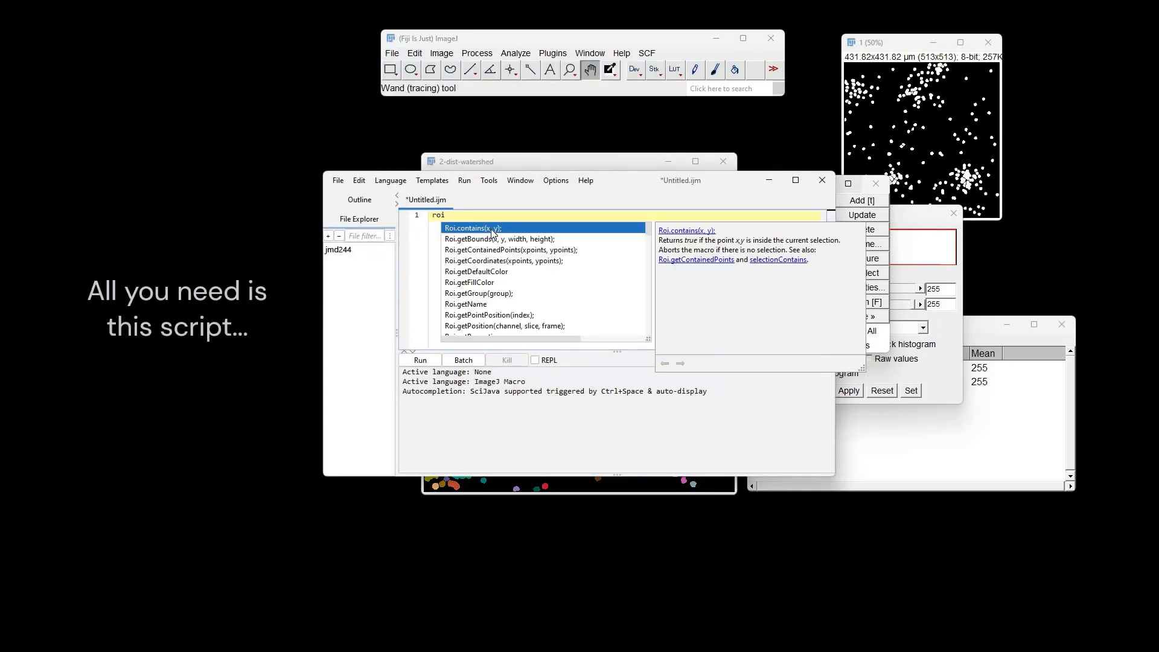
{"action": "type", "text": "m"}
{"action": "left_click", "coordinate": [482, 273]}
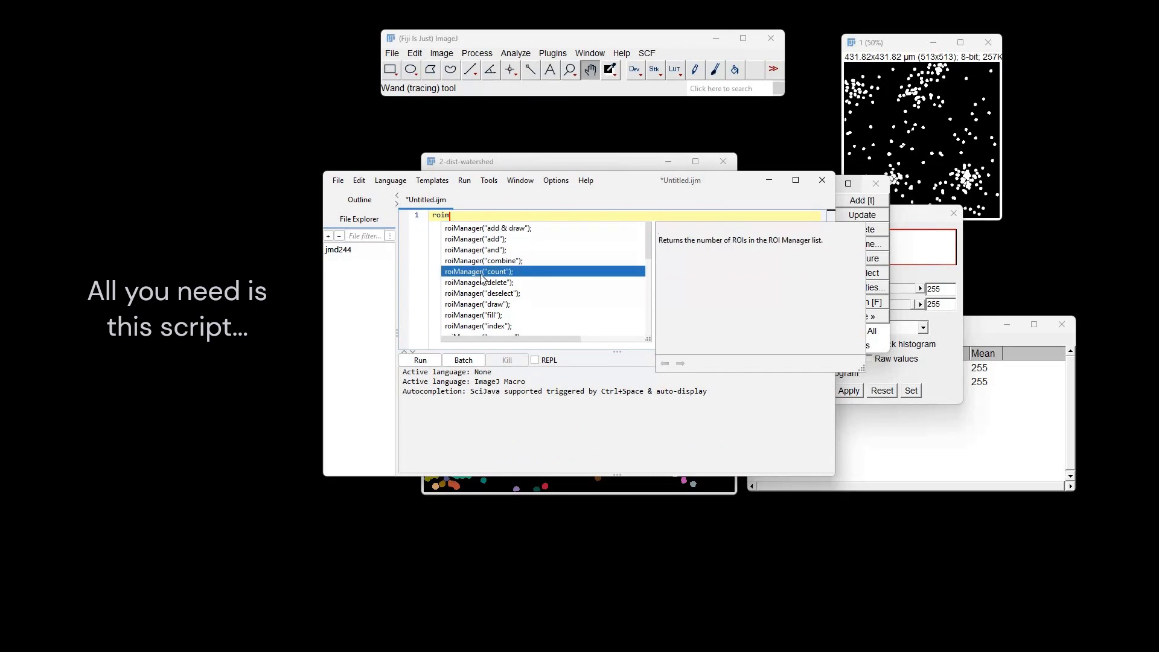
{"action": "double_click", "coordinate": [482, 271]}
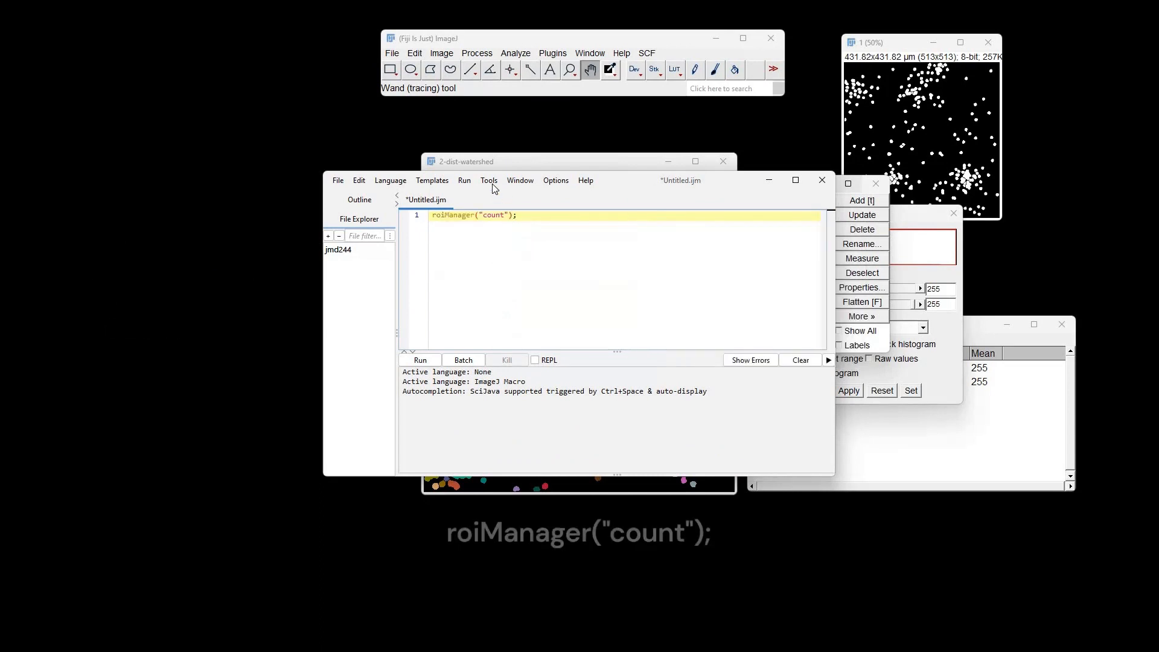
Increase the script editor's font size twice and shrink its window to uncover the ROI Manager
{"action": "left_click", "coordinate": [555, 181]}
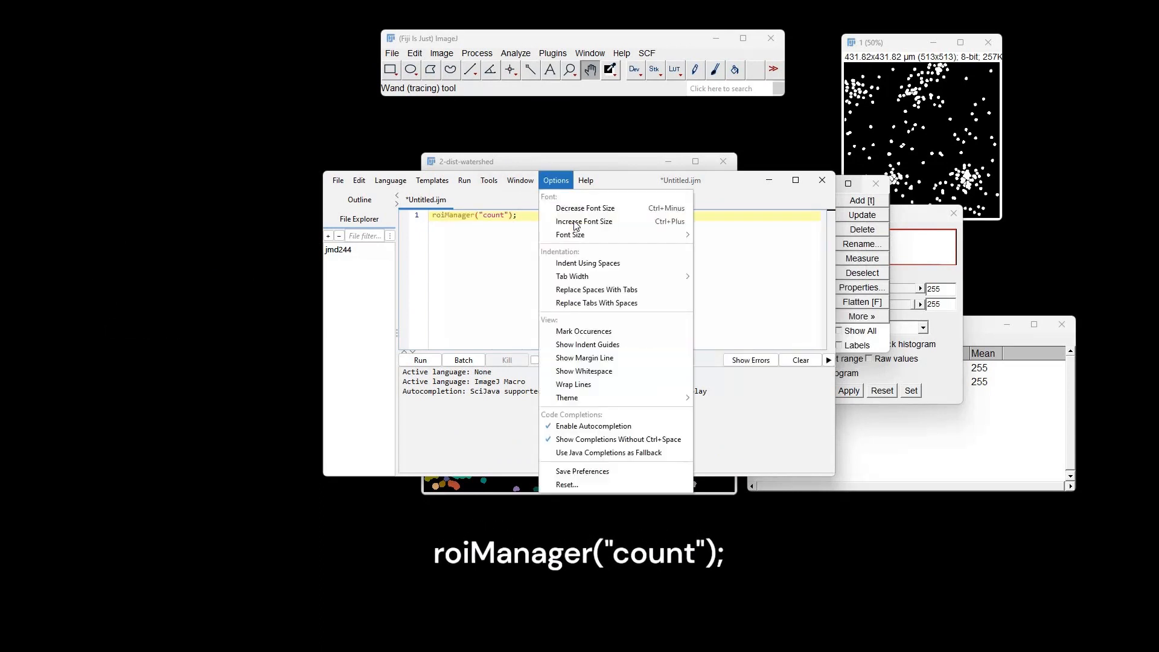
{"action": "left_click", "coordinate": [564, 209]}
{"action": "left_click", "coordinate": [555, 181]}
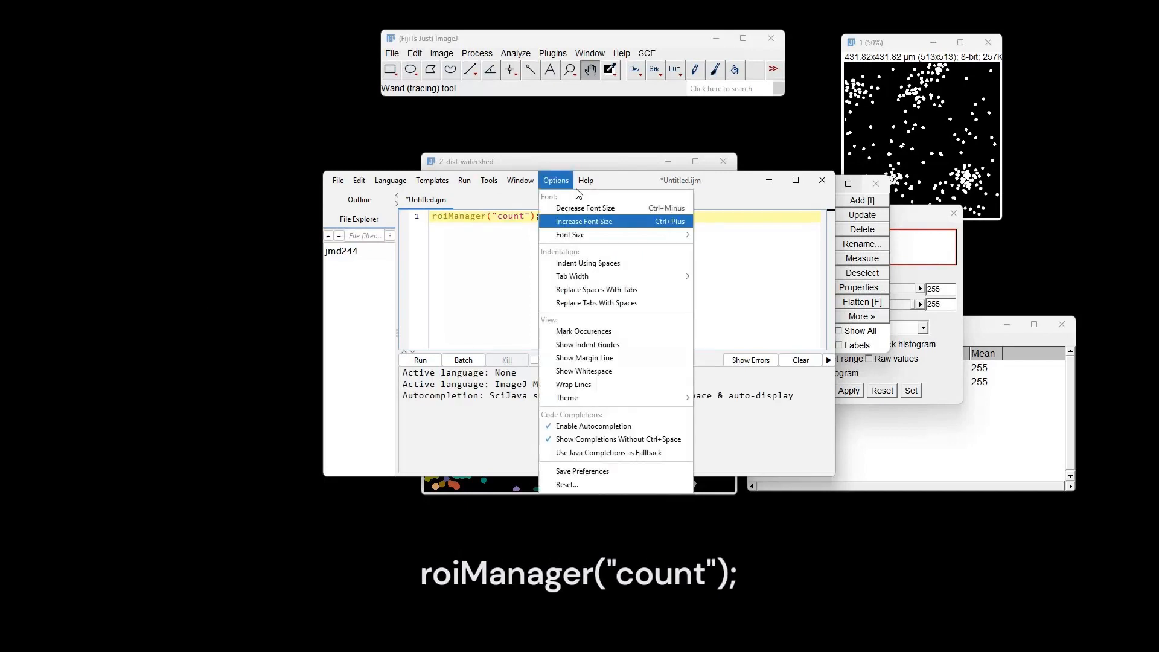
{"action": "left_click", "coordinate": [565, 208]}
{"action": "left_click_drag", "start_coordinate": [668, 476], "coordinate": [664, 401]}
{"action": "left_click_drag", "start_coordinate": [835, 284], "coordinate": [628, 282]}
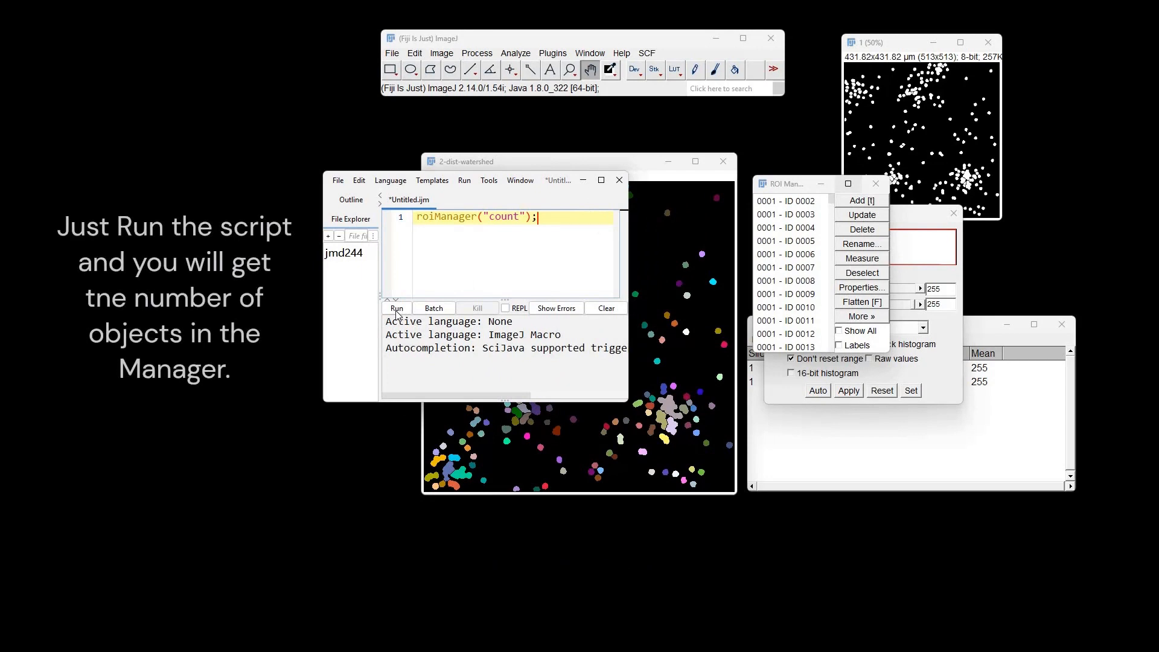
Run the ROI count macro, then move the Log and a widened script editor away from the label image
{"action": "key", "text": "ctrl+r"}
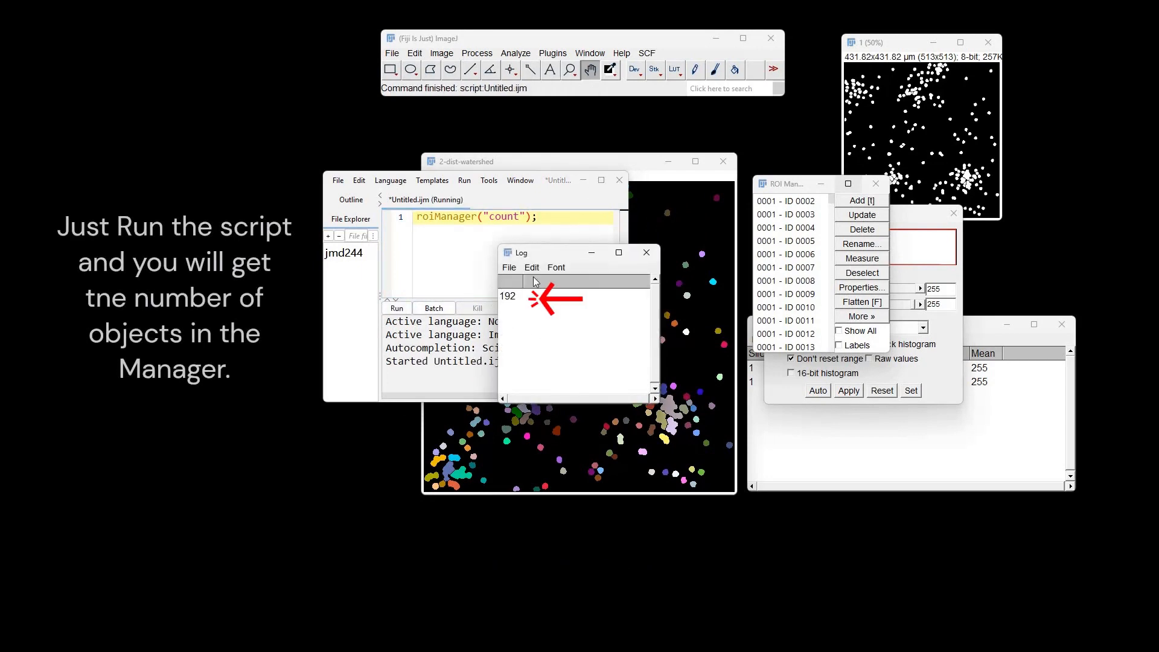
{"action": "left_click_drag", "start_coordinate": [549, 257], "coordinate": [968, 422]}
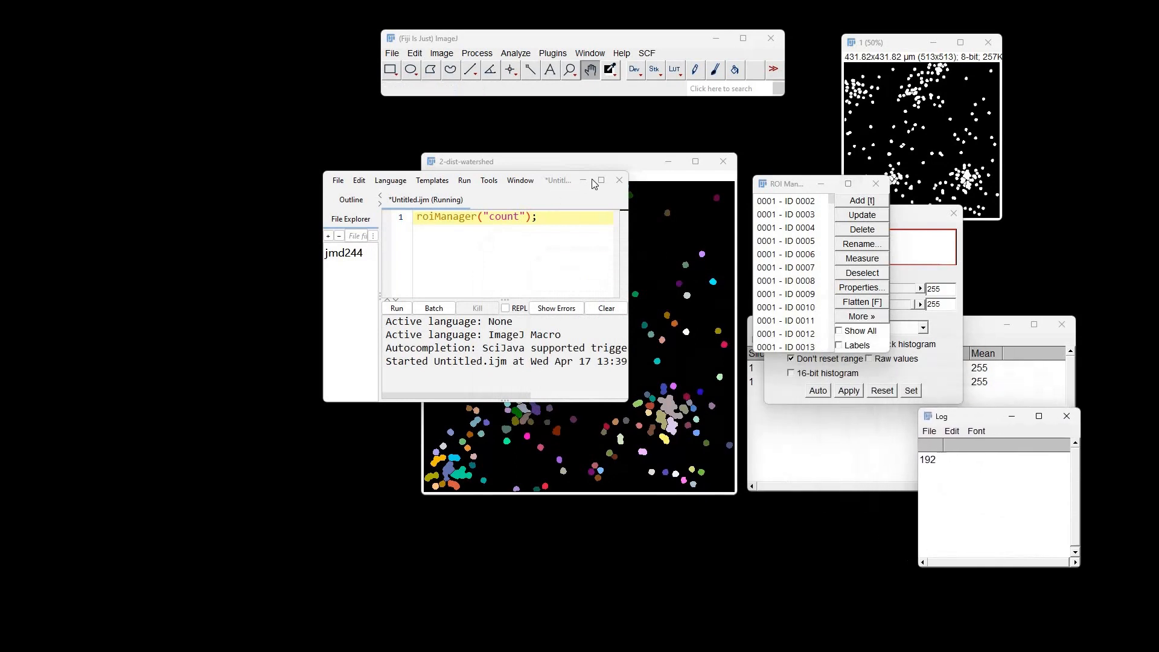
{"action": "left_click_drag", "start_coordinate": [630, 237], "coordinate": [776, 237]}
{"action": "left_click_drag", "start_coordinate": [605, 190], "coordinate": [691, 409]}
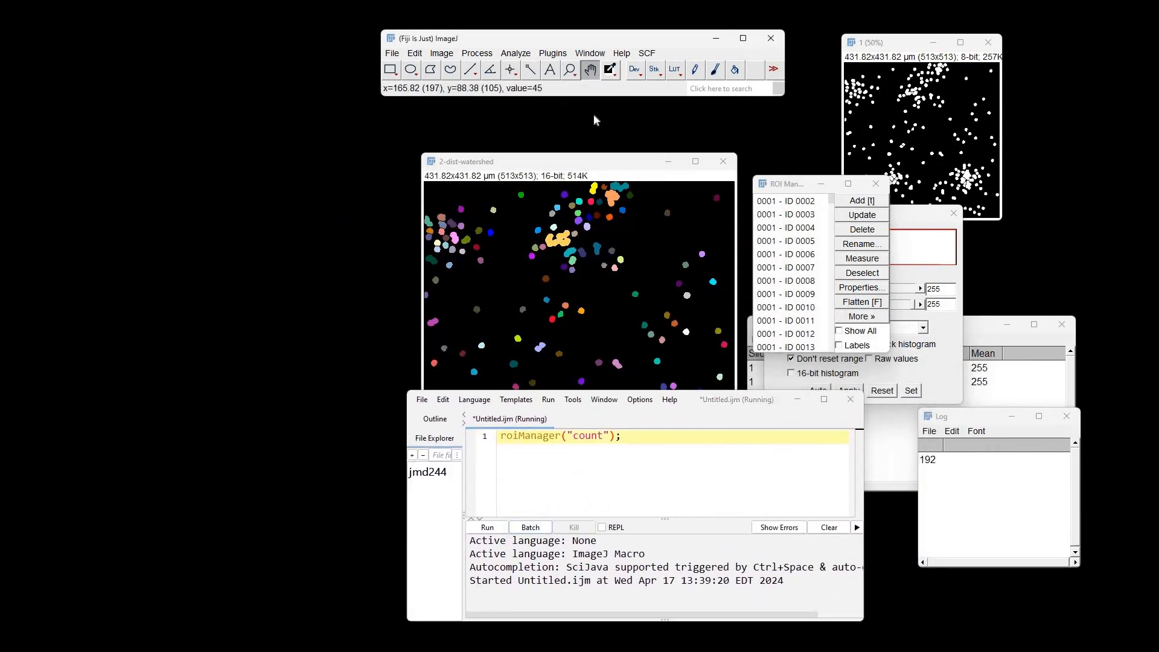
Zoom out the 2-dist-watershed image and move it and the script editor aside to uncover binary image 2
{"action": "left_click", "coordinate": [570, 70]}
{"action": "right_click", "coordinate": [562, 291]}
{"action": "right_click", "coordinate": [563, 292]}
{"action": "left_click_drag", "start_coordinate": [483, 163], "coordinate": [911, 72]}
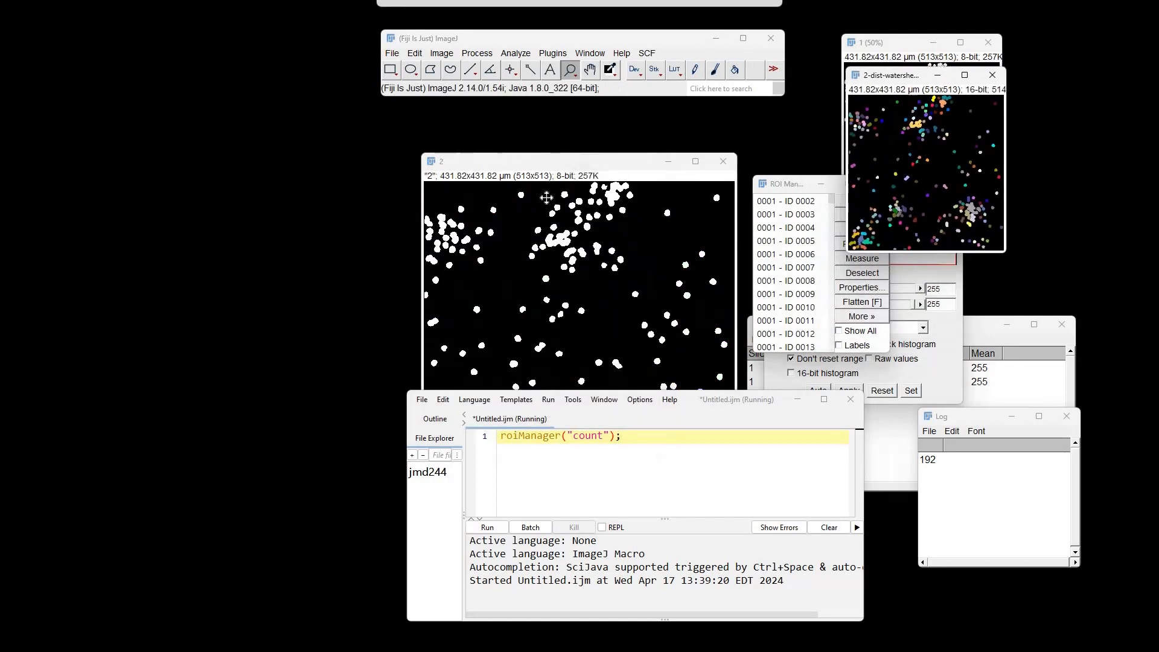
{"action": "left_click", "coordinate": [590, 70]}
{"action": "left_click_drag", "start_coordinate": [692, 400], "coordinate": [886, 379]}
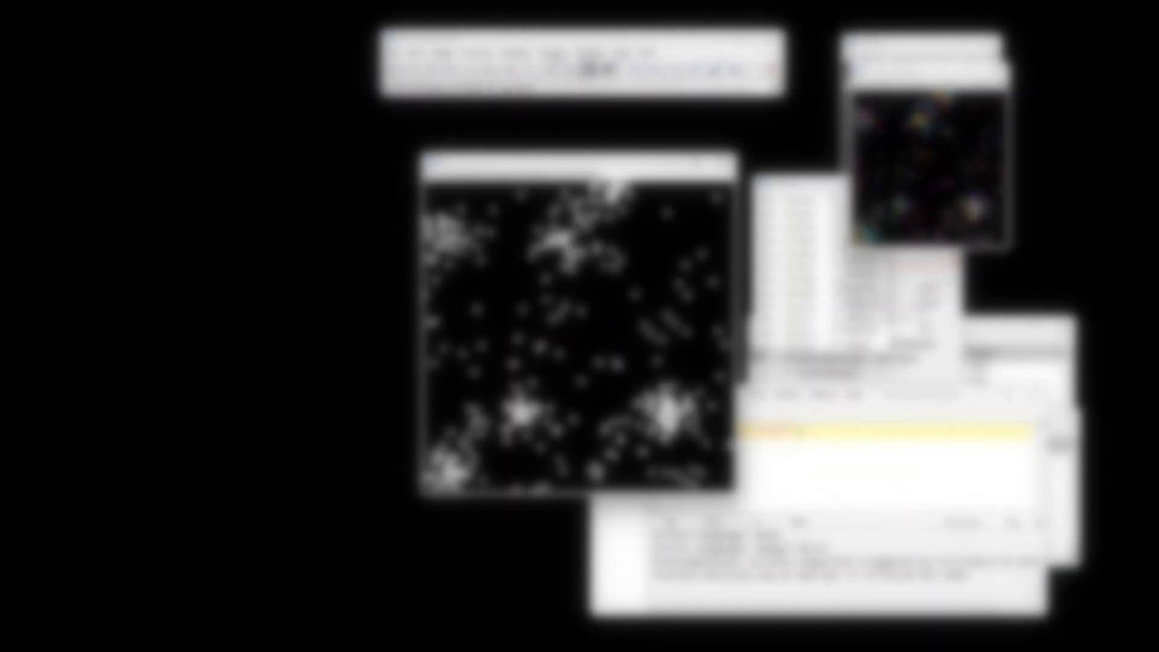
Run 3DSuite's 3D Watershed Split on binary mask 2 with Automatic seeds, then apply the glasbey_on_dark lookup table to the result
{"action": "left_click", "coordinate": [553, 54]}
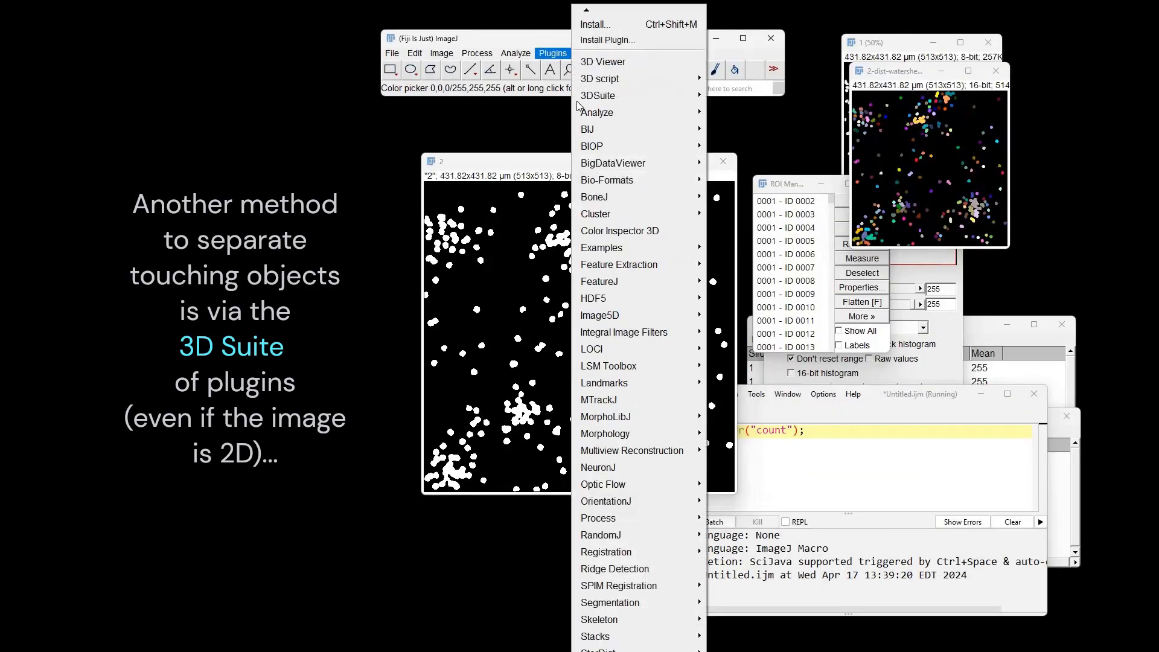
{"action": "mouse_move", "coordinate": [593, 98]}
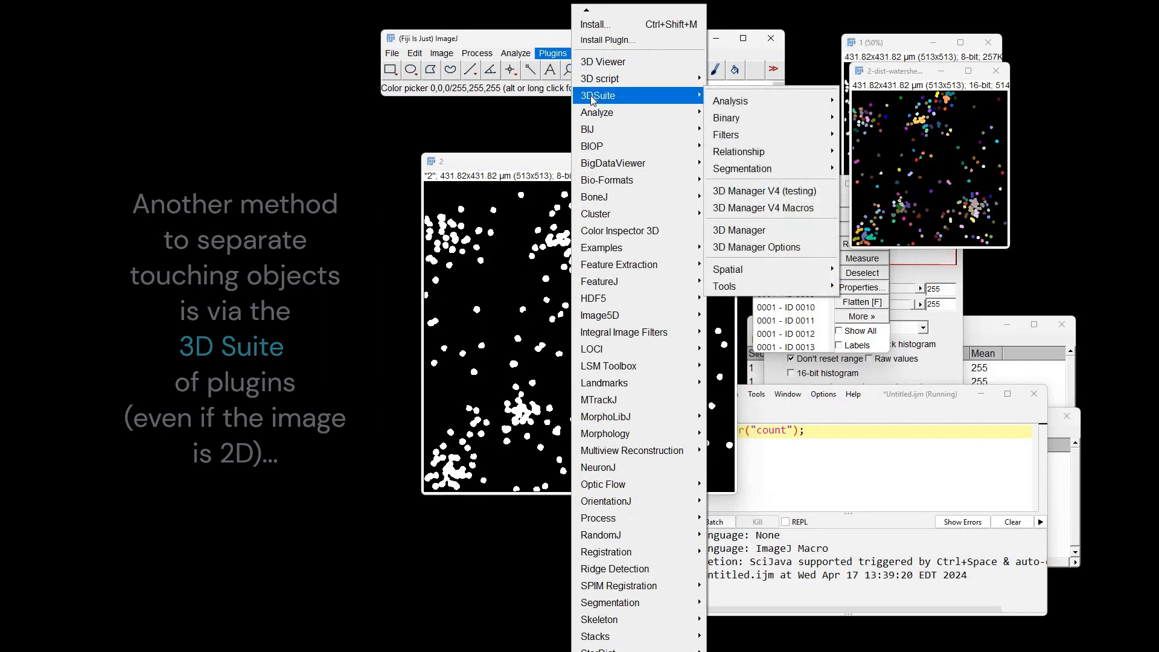
{"action": "mouse_move", "coordinate": [777, 171]}
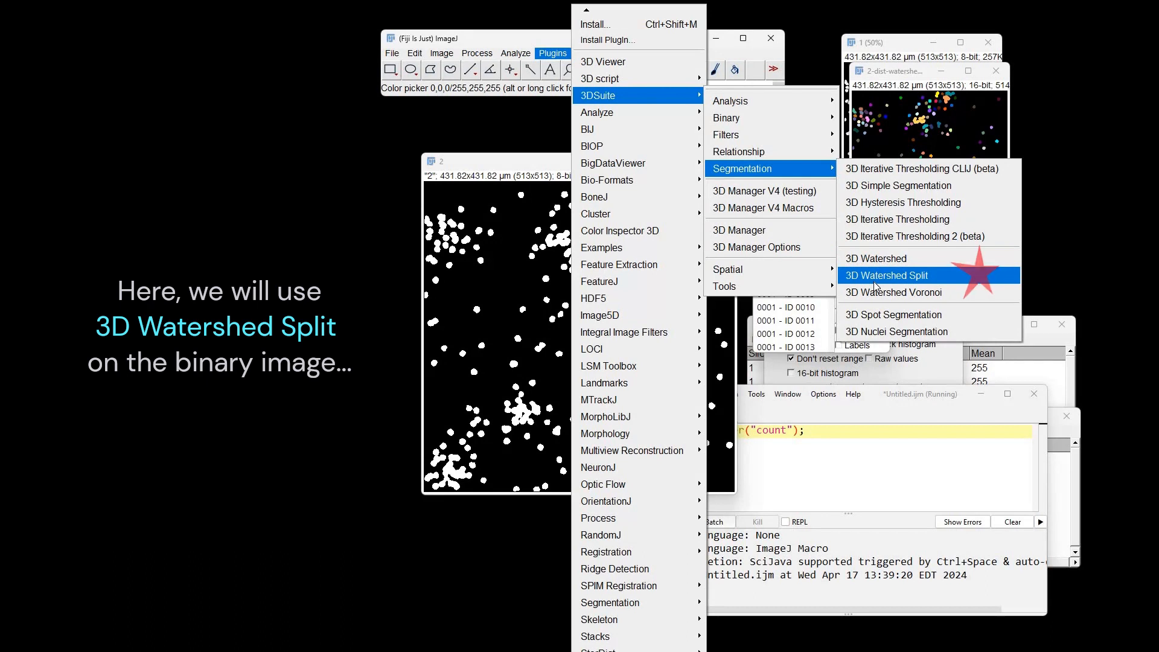
{"action": "left_click", "coordinate": [875, 285]}
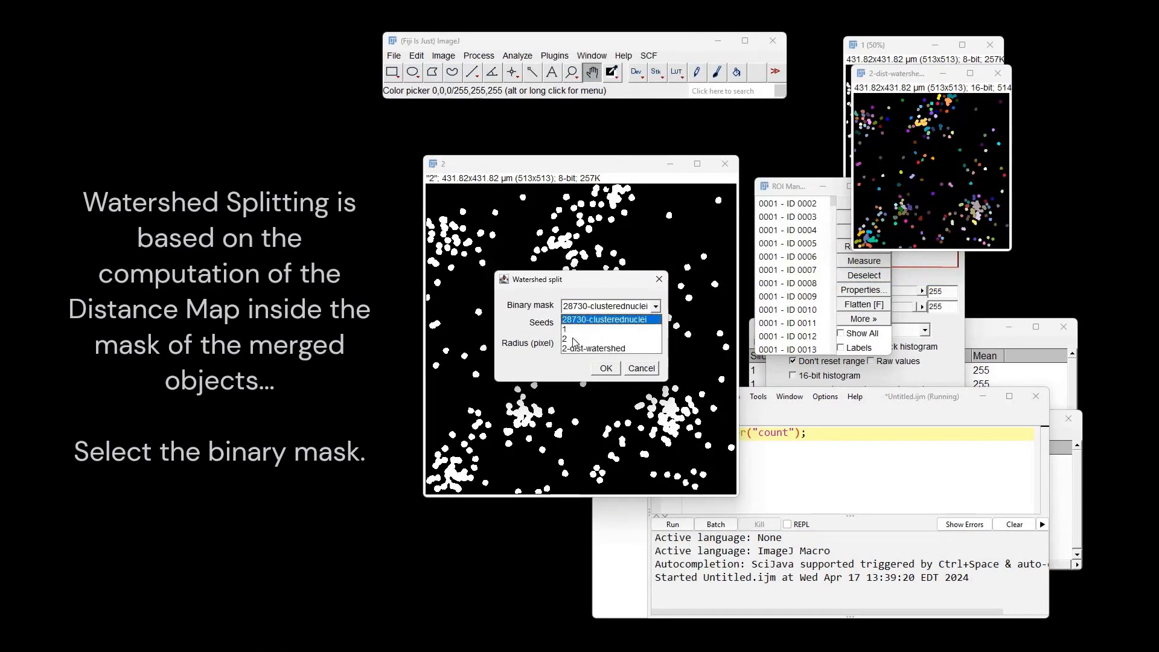
{"action": "left_click", "coordinate": [566, 339]}
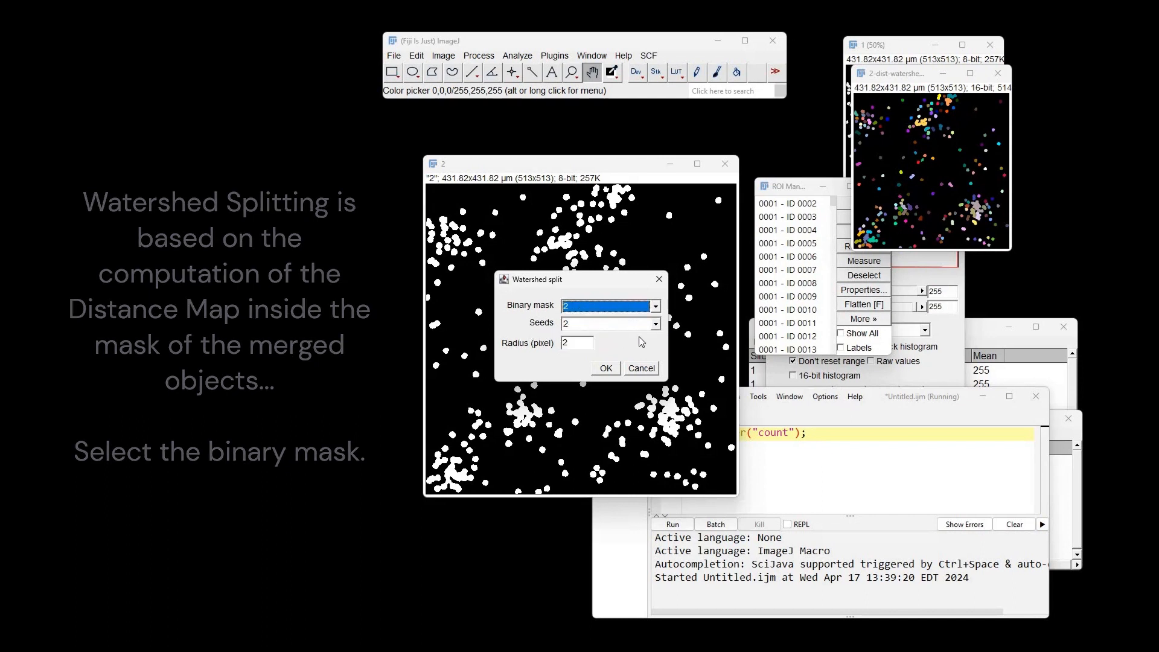
{"action": "left_click", "coordinate": [656, 325]}
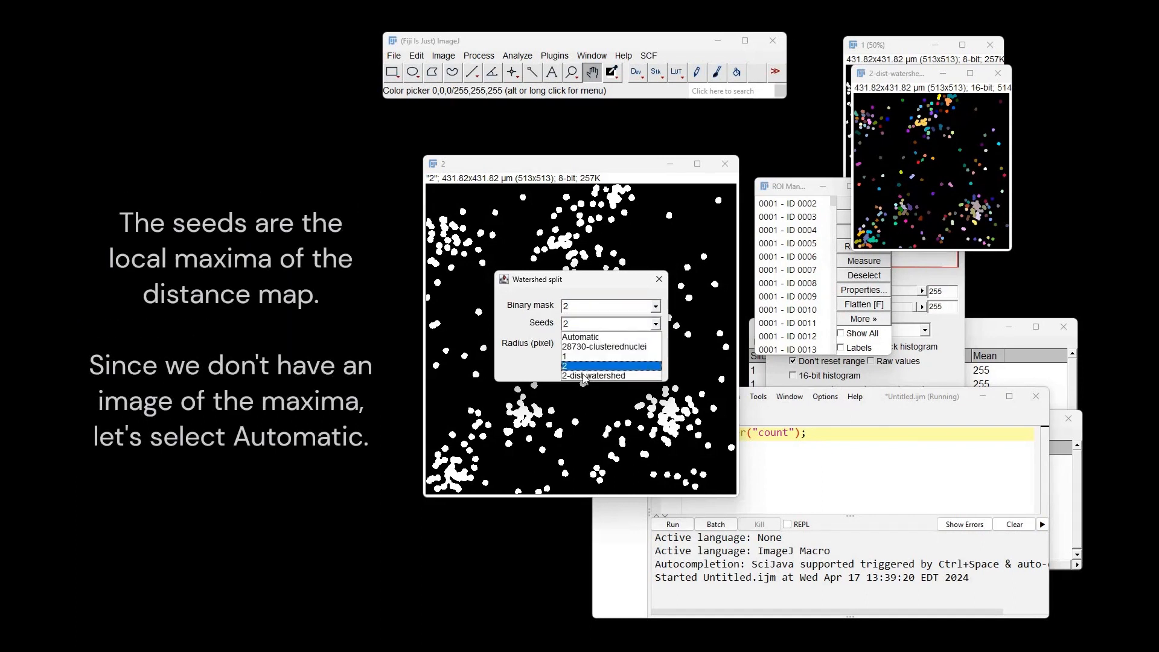
{"action": "left_click", "coordinate": [581, 337]}
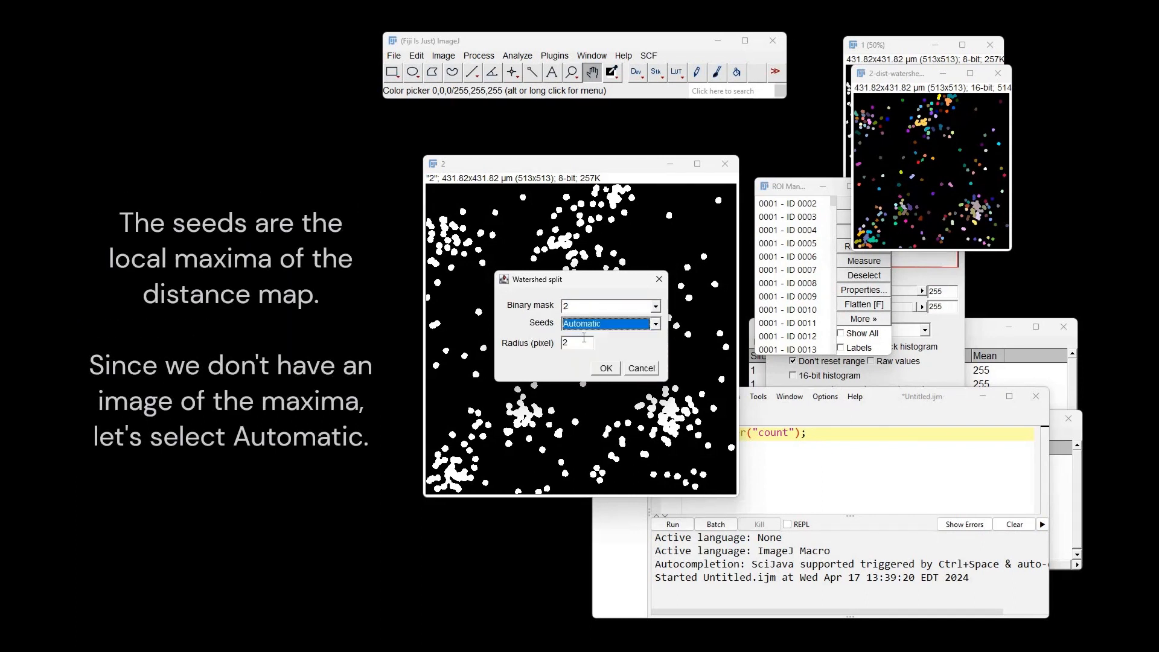
{"action": "left_click", "coordinate": [607, 370]}
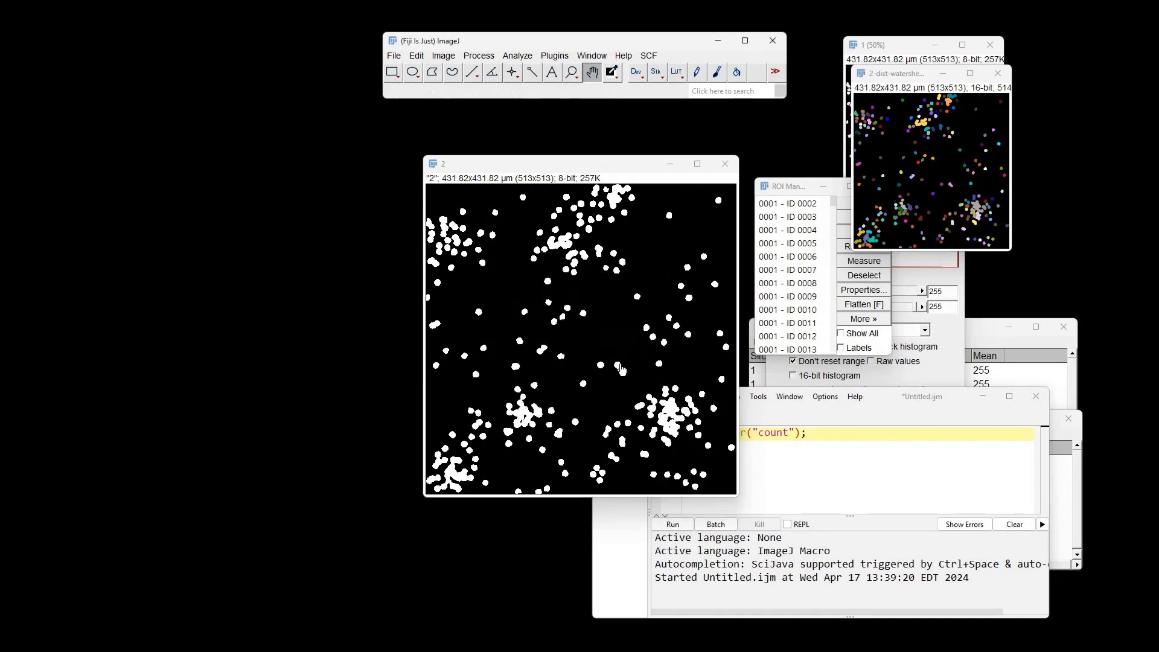
{"action": "left_click", "coordinate": [676, 72]}
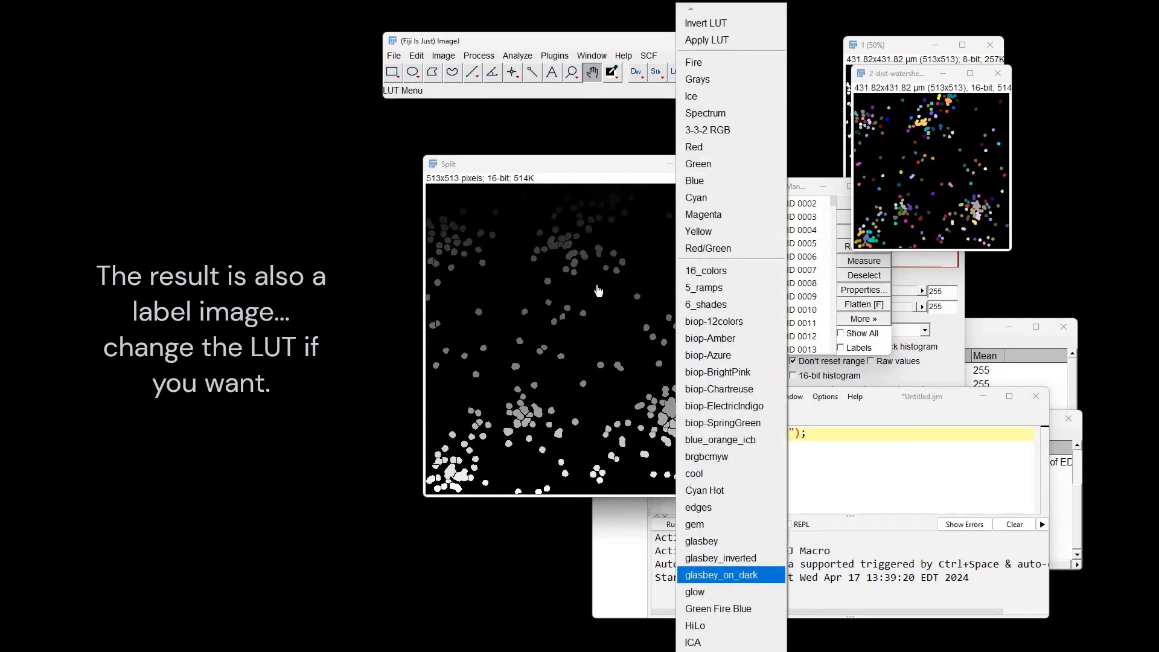
{"action": "left_click", "coordinate": [722, 576]}
Delete all existing items from the ROI Manager and add the Split image's labels with BIOP's Label image to composite ROIs
{"action": "left_click", "coordinate": [787, 188]}
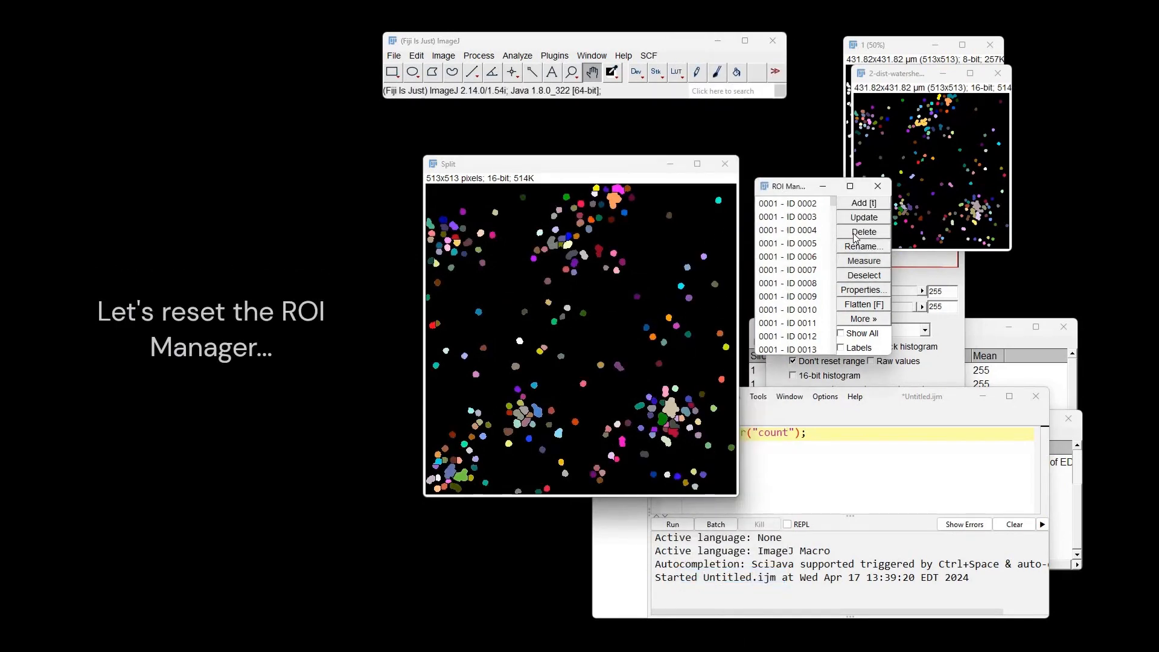
{"action": "left_click", "coordinate": [856, 237]}
{"action": "left_click", "coordinate": [541, 220]}
{"action": "left_click", "coordinate": [554, 55]}
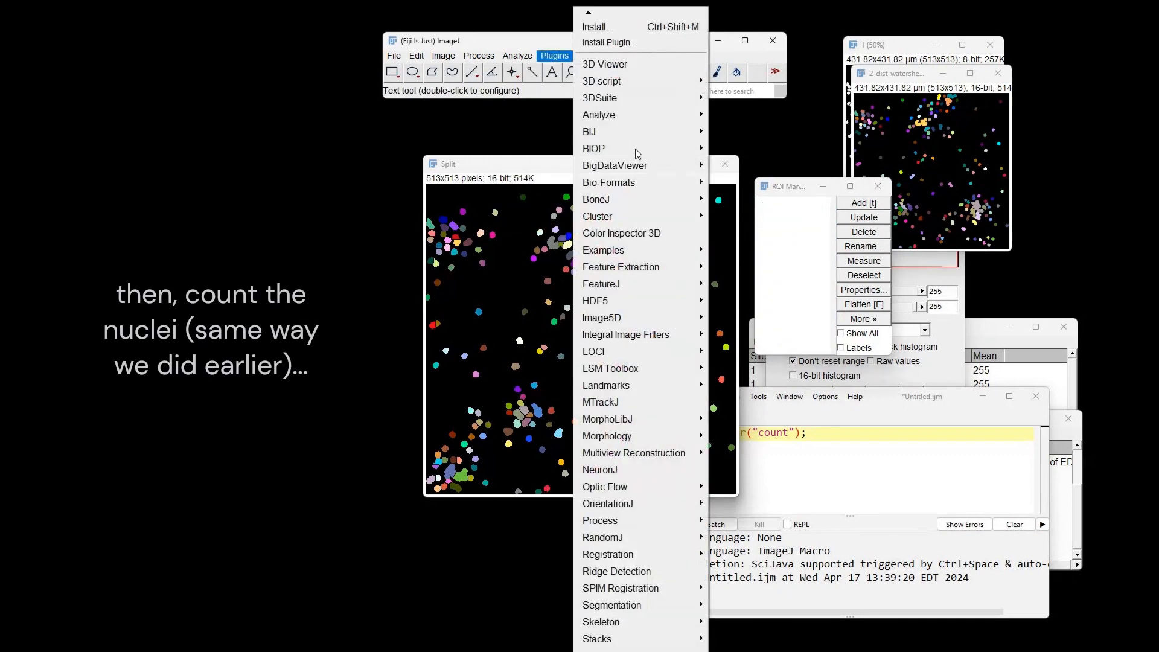
{"action": "mouse_move", "coordinate": [635, 149]}
{"action": "mouse_move", "coordinate": [785, 166]}
{"action": "mouse_move", "coordinate": [875, 199]}
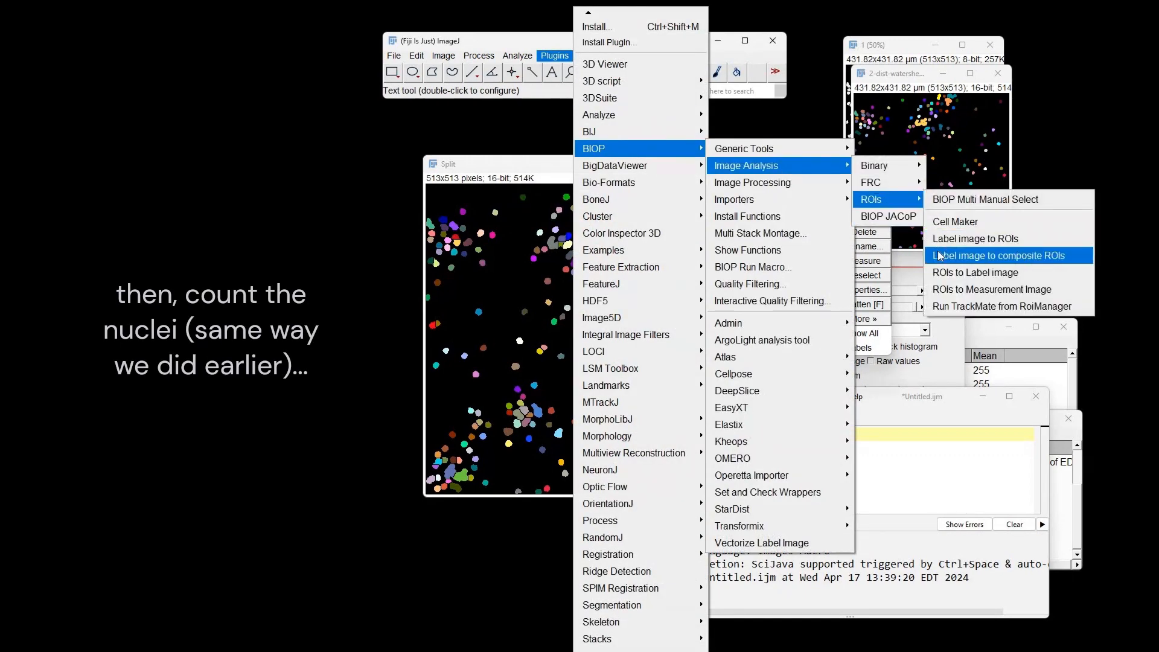
{"action": "left_click", "coordinate": [940, 256]}
Run the ROI count macro for the Split labels, then empty the ROI Manager
{"action": "left_click", "coordinate": [672, 527]}
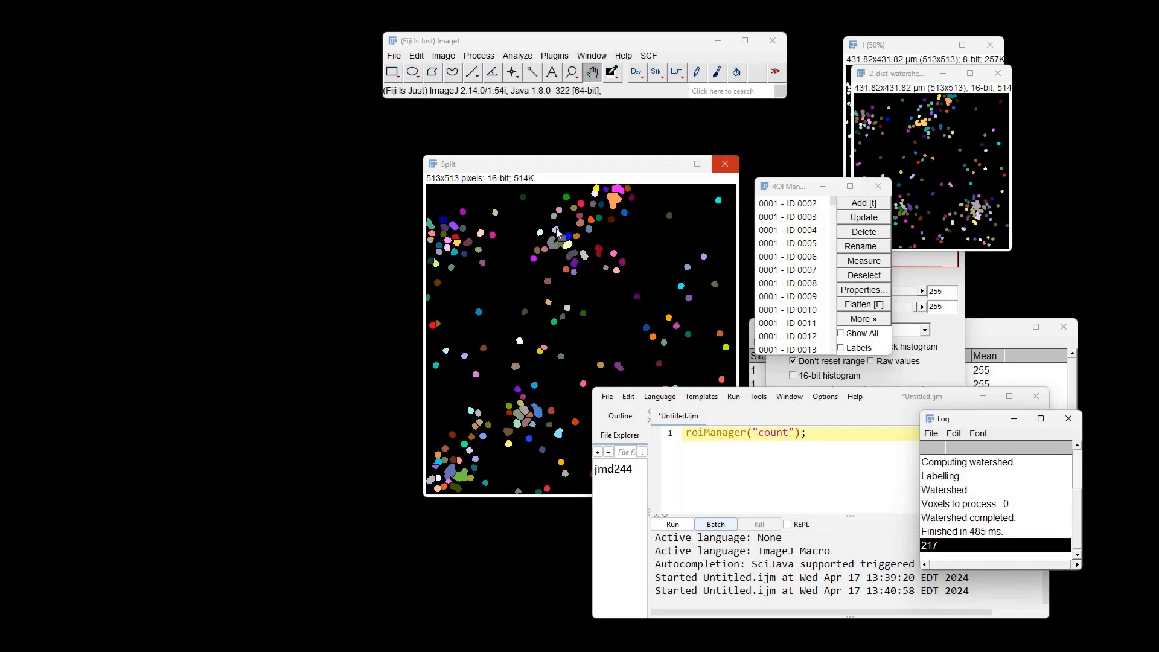
{"action": "left_click", "coordinate": [864, 232]}
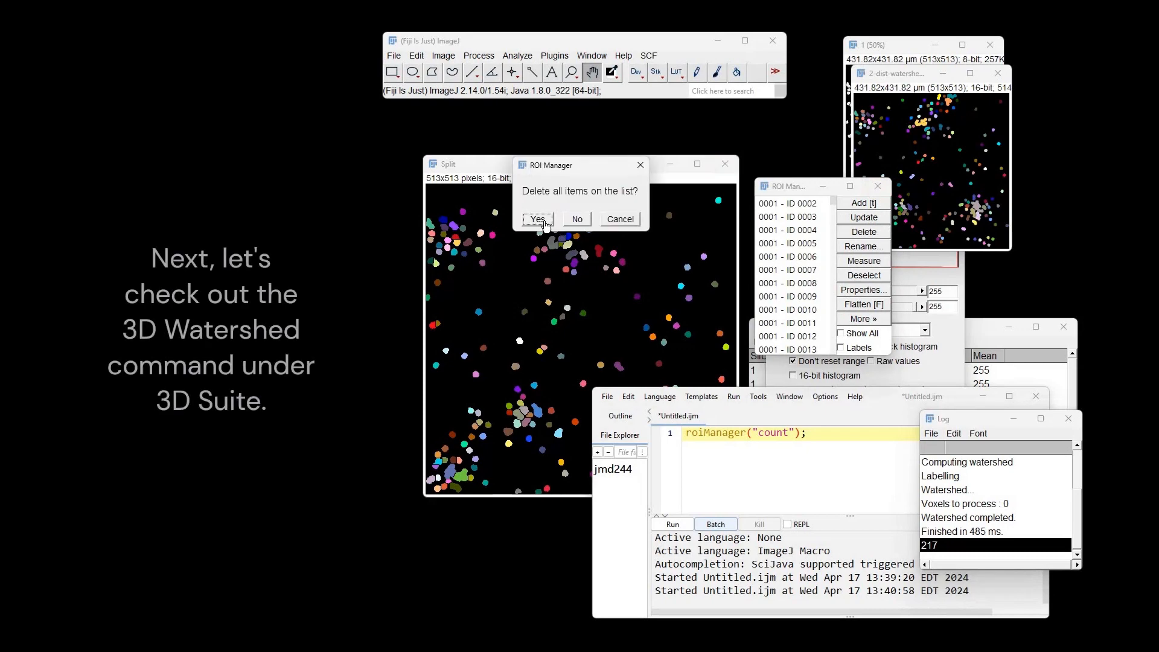
{"action": "left_click", "coordinate": [542, 220]}
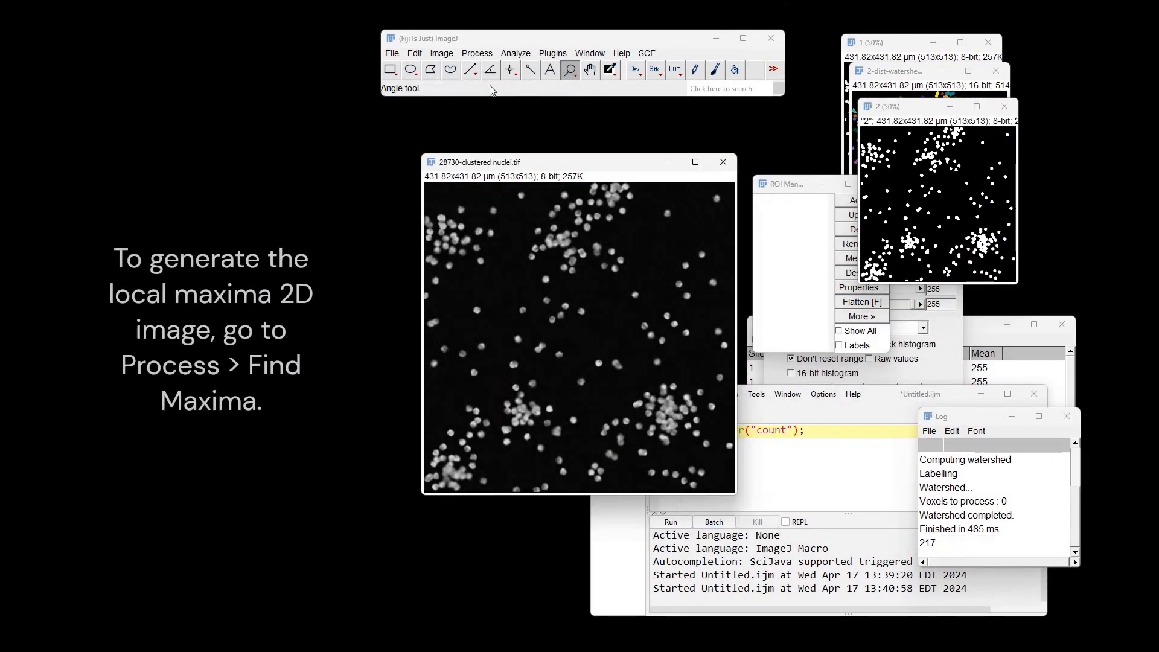
Run Find Maxima on 28730-clustered nuclei.tif with point preview enabled, prominence 20 and output type Single Points
{"action": "left_click", "coordinate": [479, 56]}
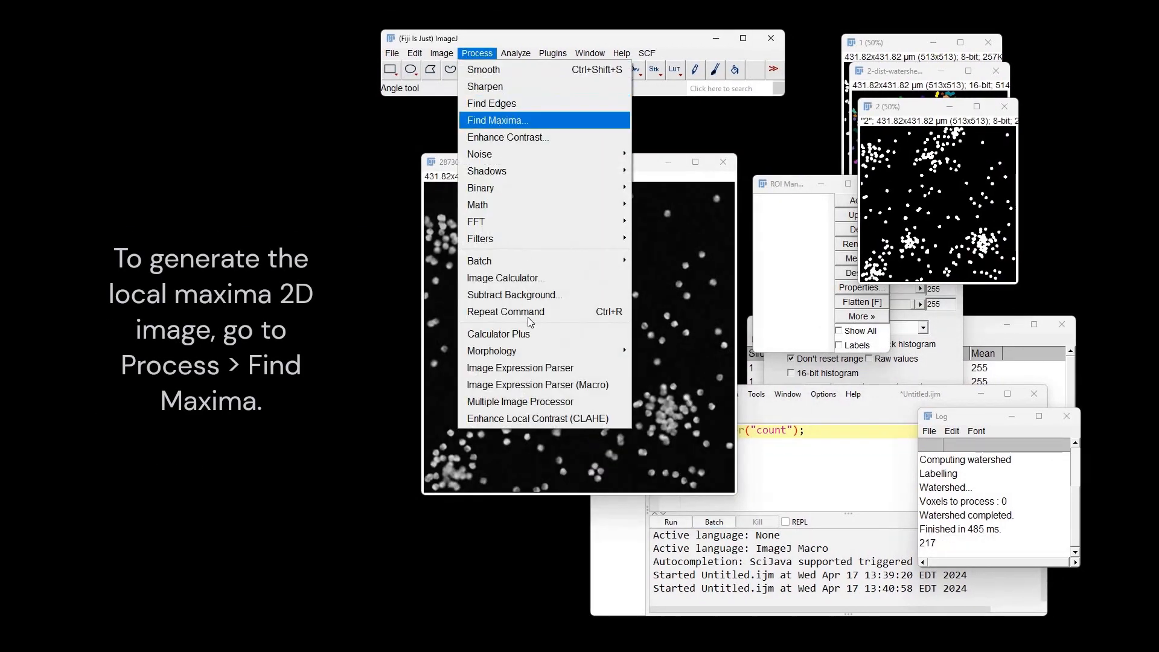
{"action": "left_click", "coordinate": [499, 121]}
{"action": "left_click", "coordinate": [509, 358]}
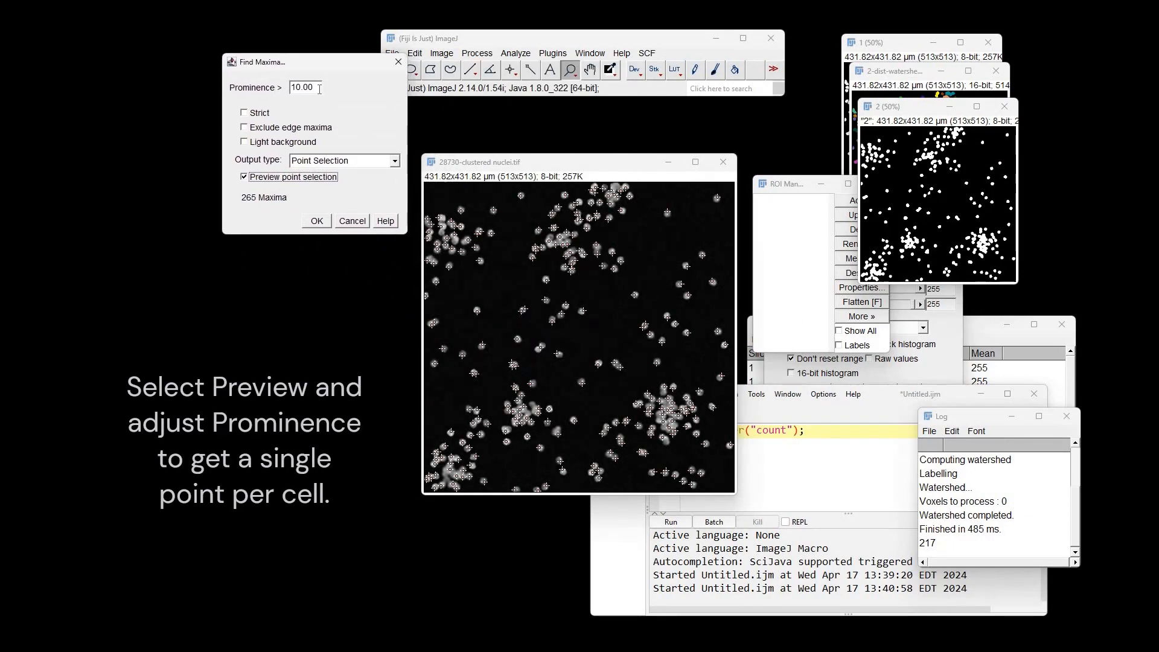
{"action": "type", "text": "20"}
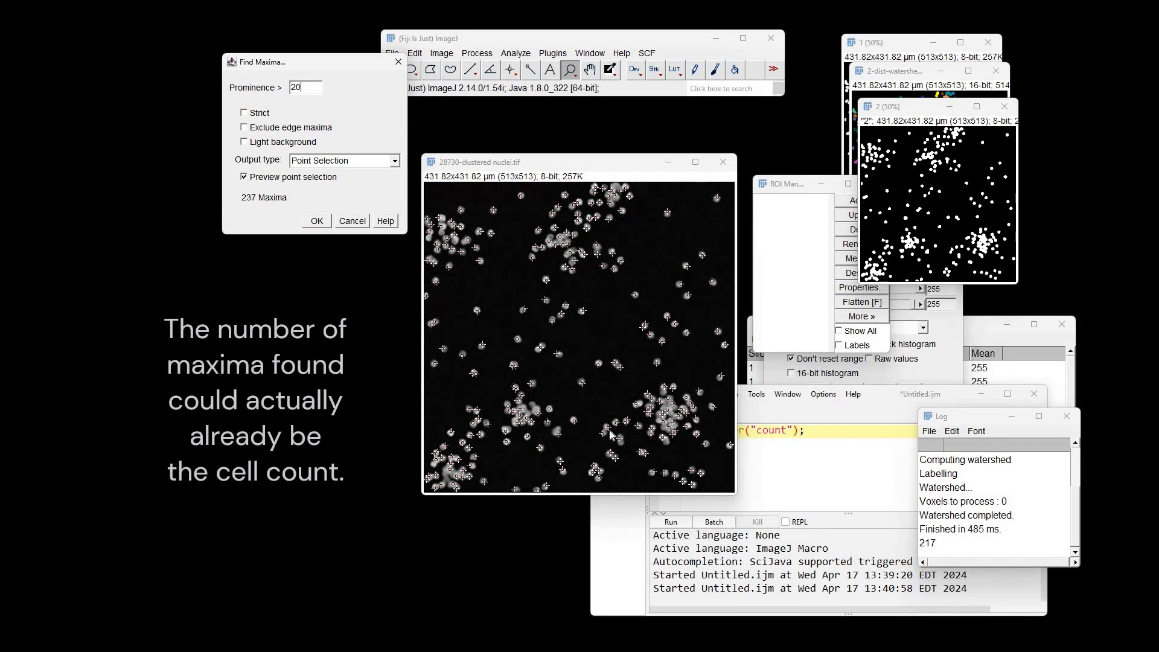
{"action": "left_click", "coordinate": [317, 221]}
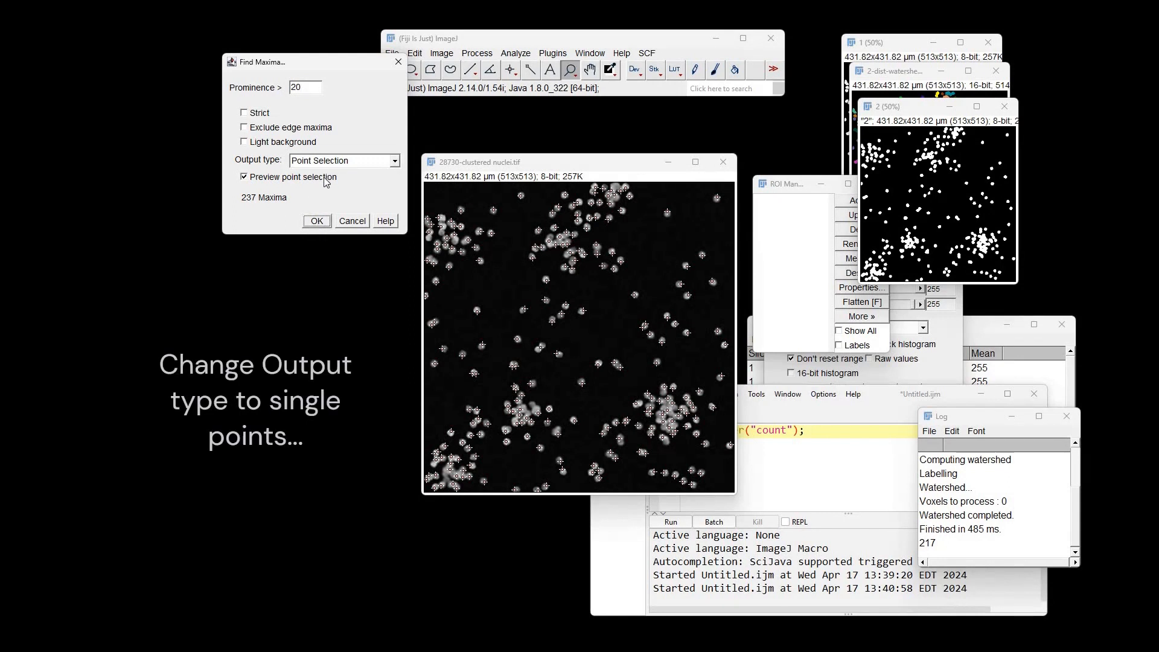
{"action": "left_click", "coordinate": [341, 161]}
{"action": "left_click", "coordinate": [320, 172]}
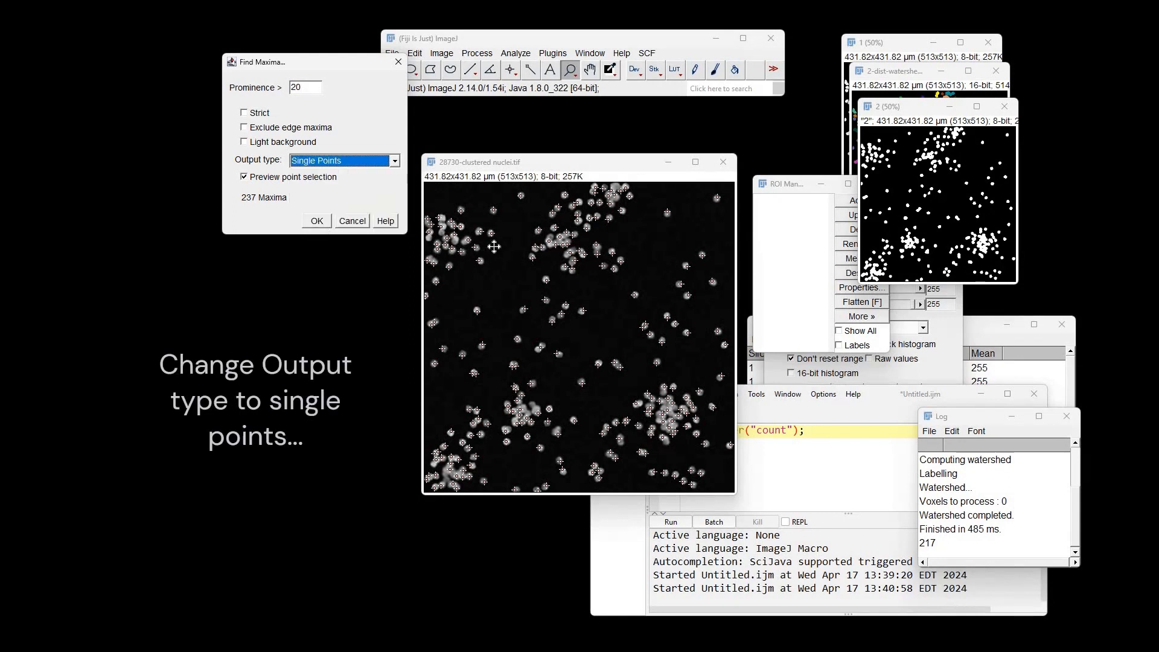
{"action": "key", "text": "Return"}
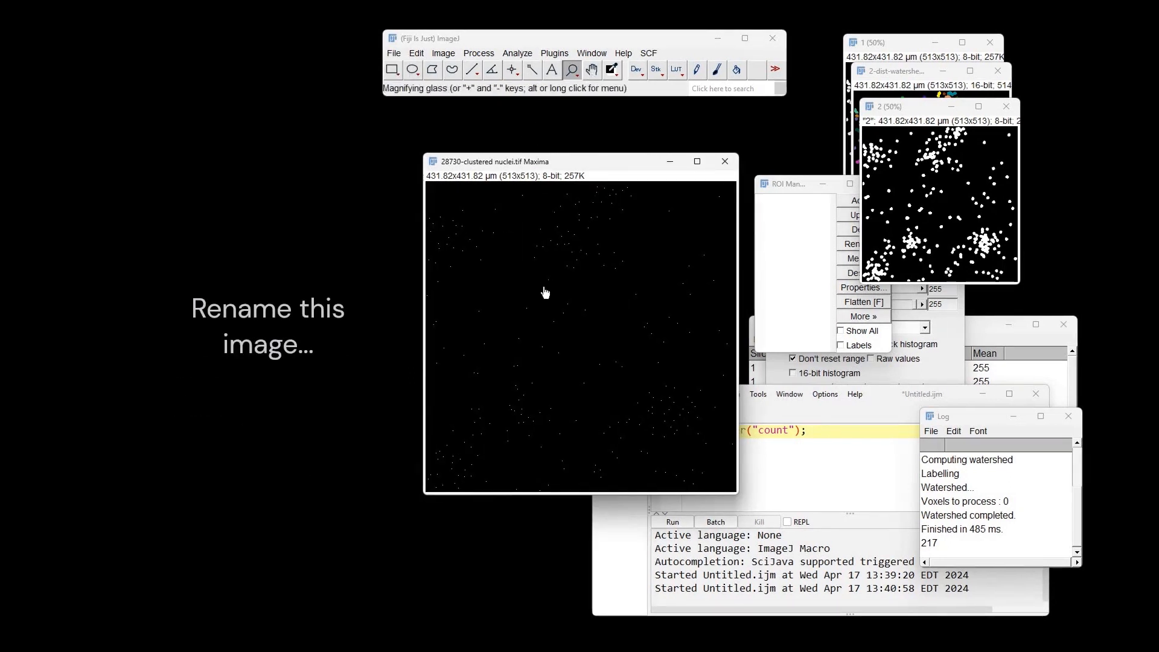
Rename the image of single-point maxima as maxima
{"action": "right_click", "coordinate": [546, 292]}
{"action": "left_click", "coordinate": [574, 318]}
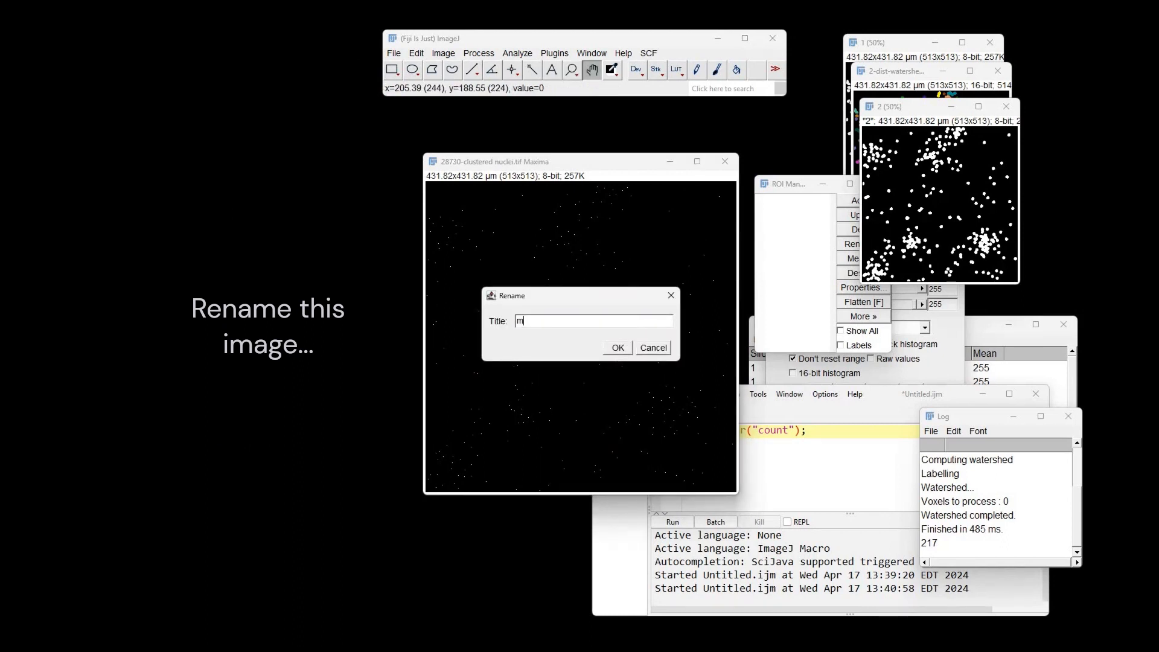
{"action": "key", "text": "Return"}
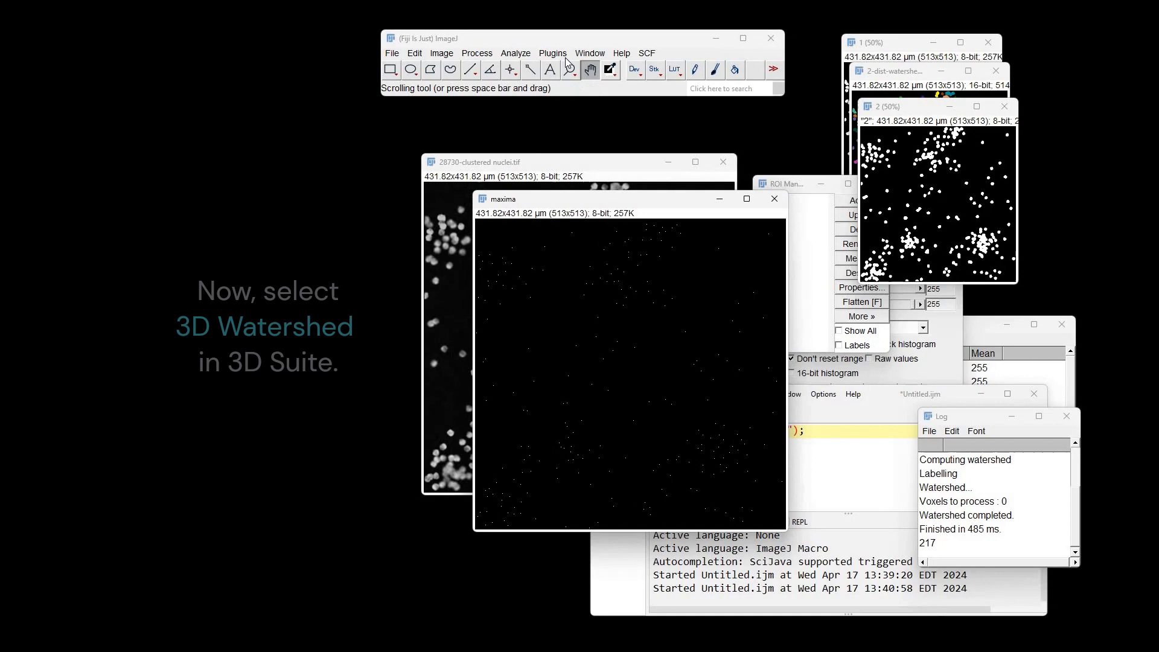
Run 3DSuite's 3D Watershed on 28730-clusterednuclei with maxima as seeds, then apply the glasbey_on_dark lookup table to the result
{"action": "left_click", "coordinate": [553, 53]}
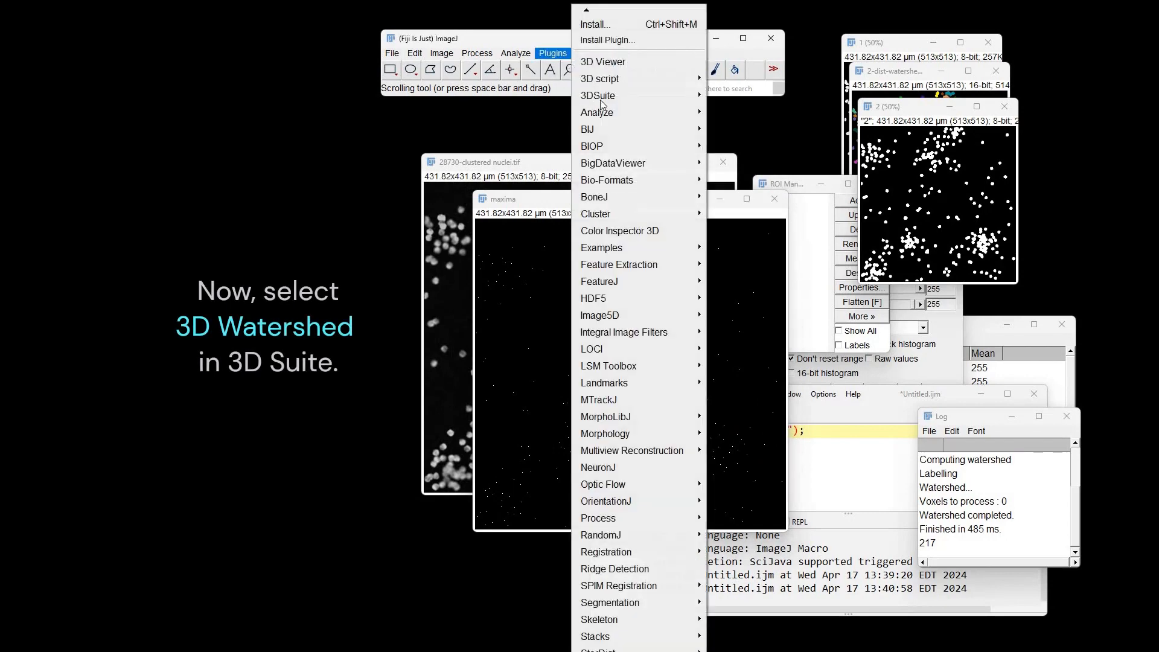
{"action": "mouse_move", "coordinate": [604, 97]}
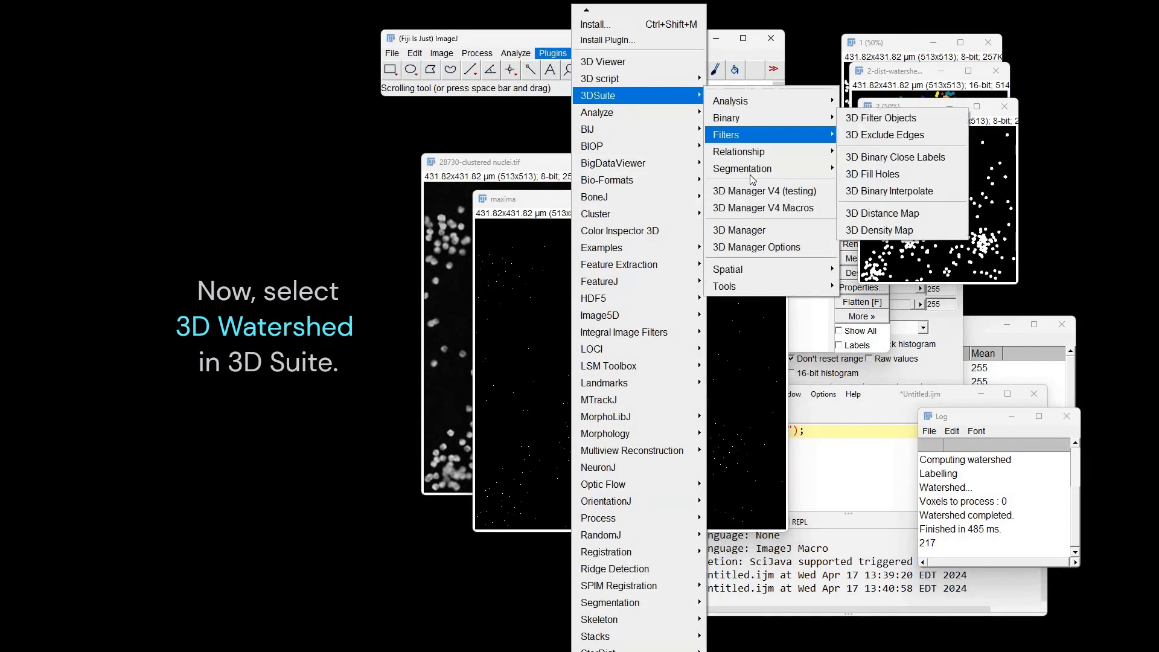
{"action": "mouse_move", "coordinate": [749, 170]}
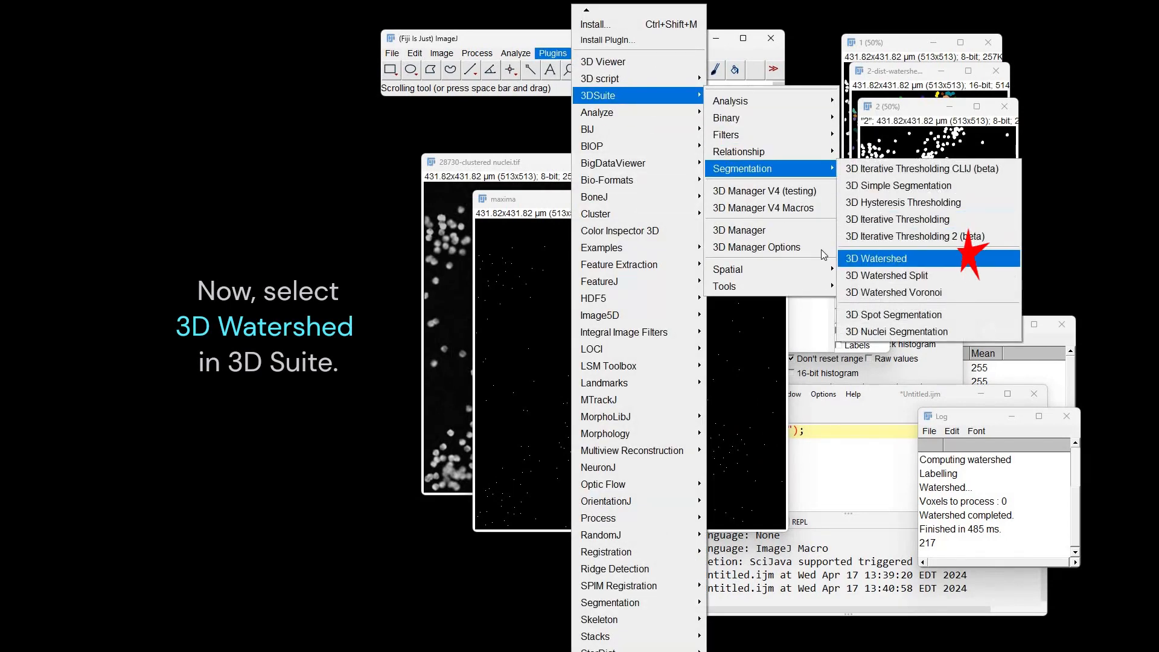
{"action": "left_click", "coordinate": [876, 258]}
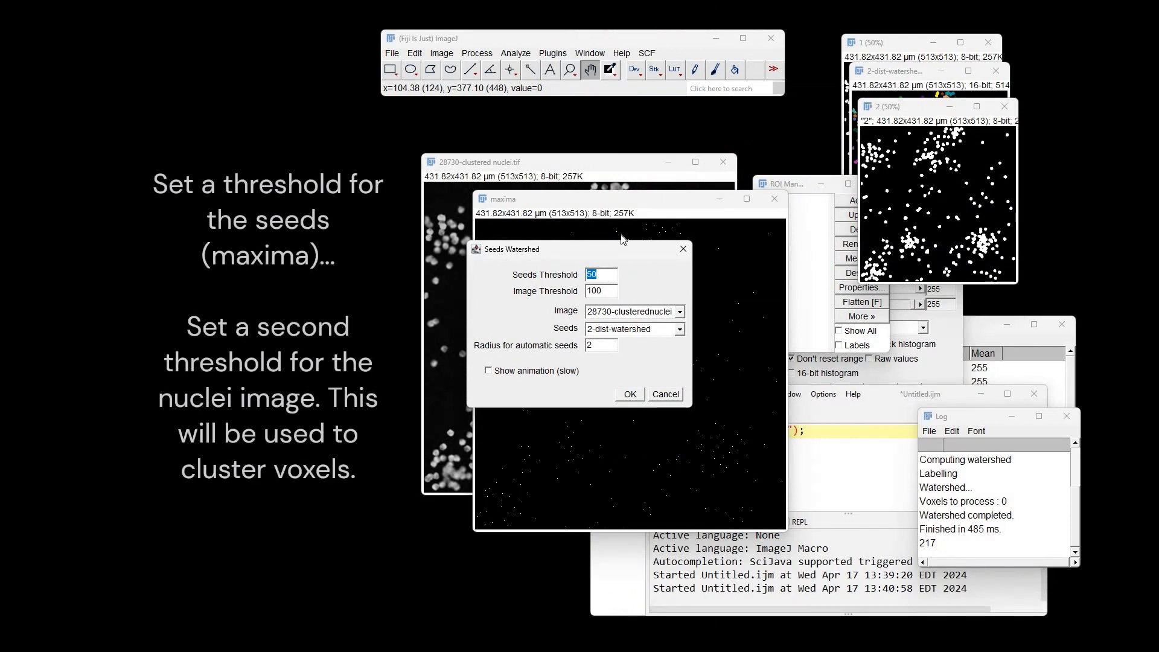
{"action": "left_click", "coordinate": [620, 313]}
{"action": "left_click", "coordinate": [622, 324]}
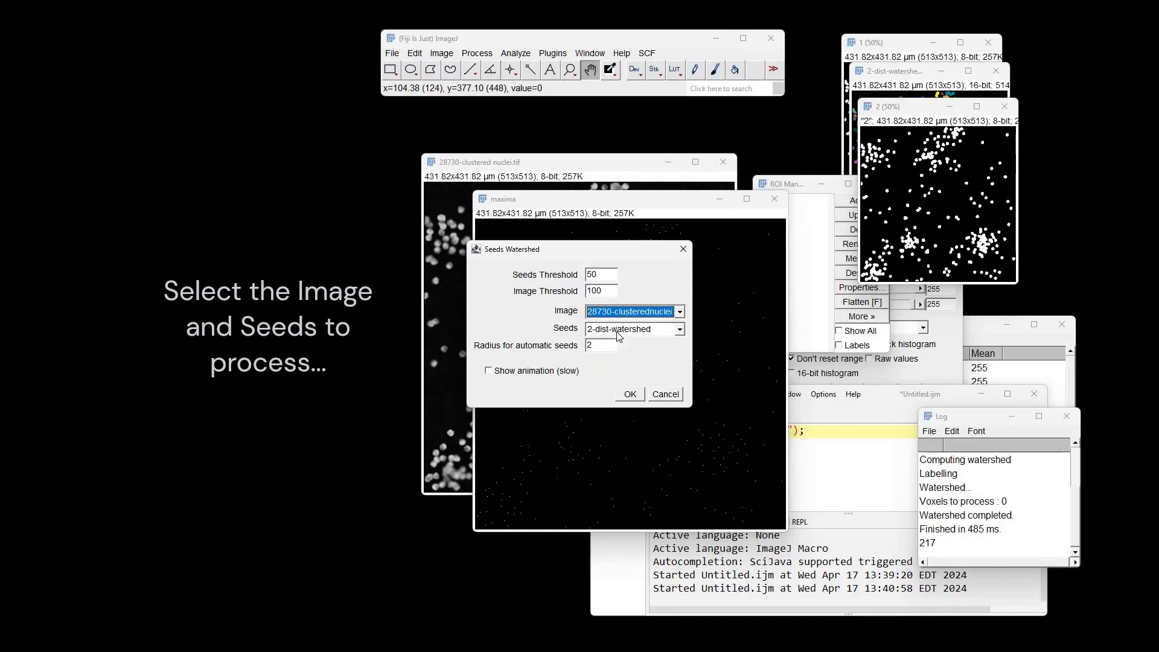
{"action": "left_click", "coordinate": [616, 329]}
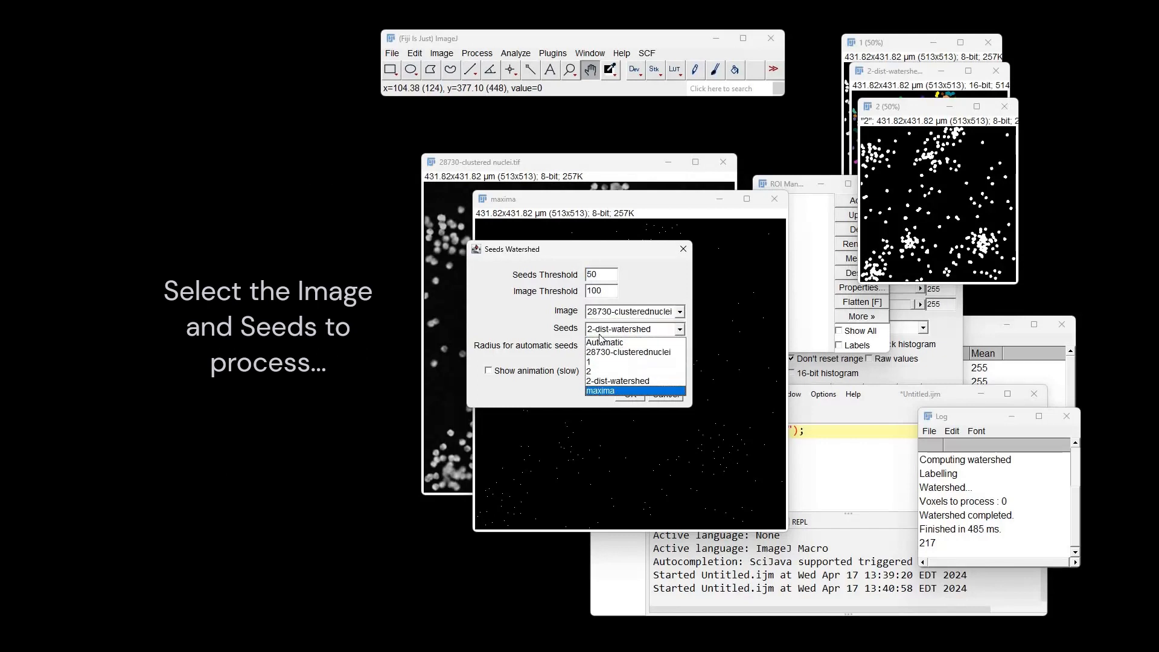
{"action": "left_click", "coordinate": [610, 390]}
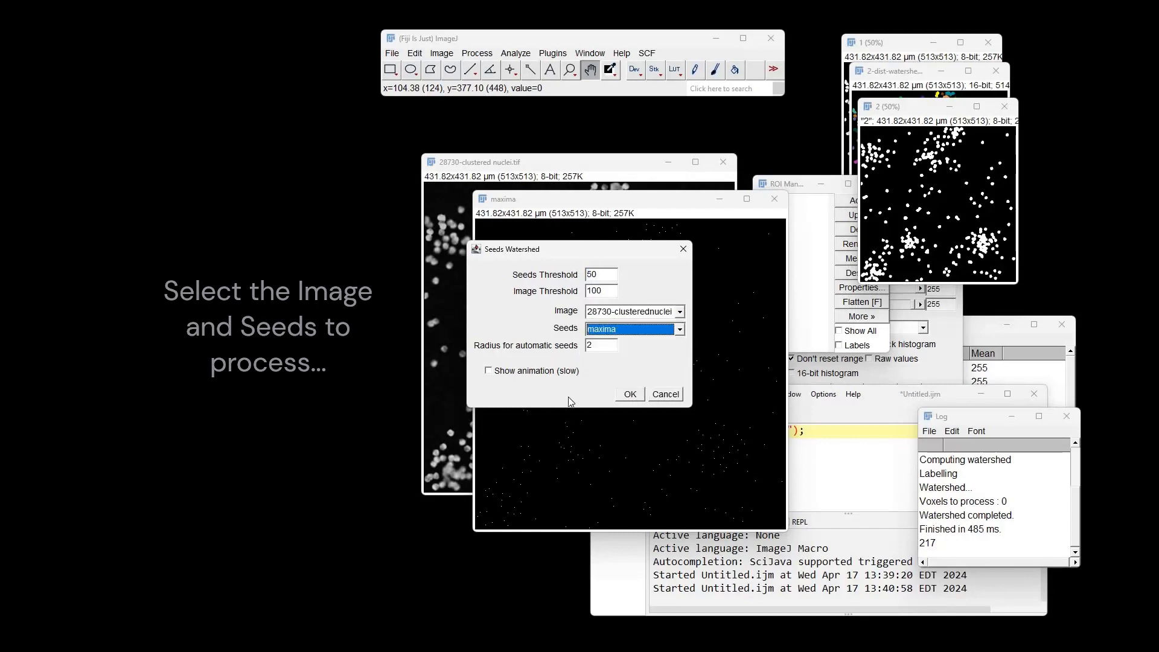
{"action": "left_click", "coordinate": [634, 396]}
{"action": "left_click", "coordinate": [675, 68]}
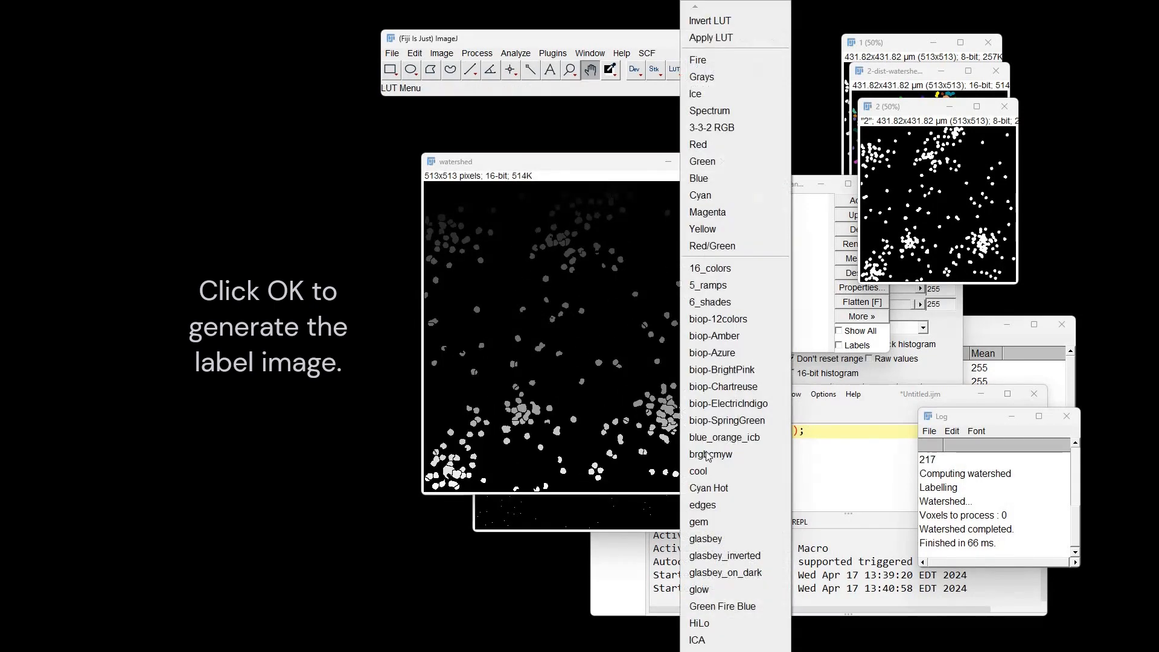
{"action": "left_click", "coordinate": [701, 573]}
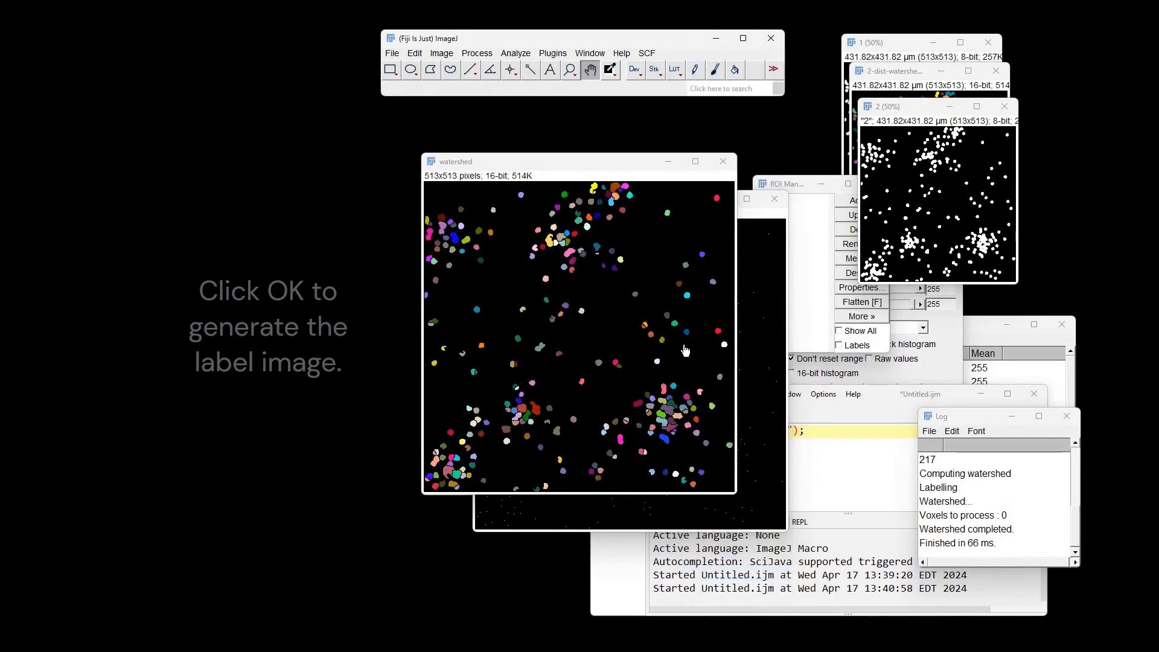
Add the watershed image's labels to the ROI Manager with BIOP's Label image to composite ROIs
{"action": "left_click", "coordinate": [555, 53]}
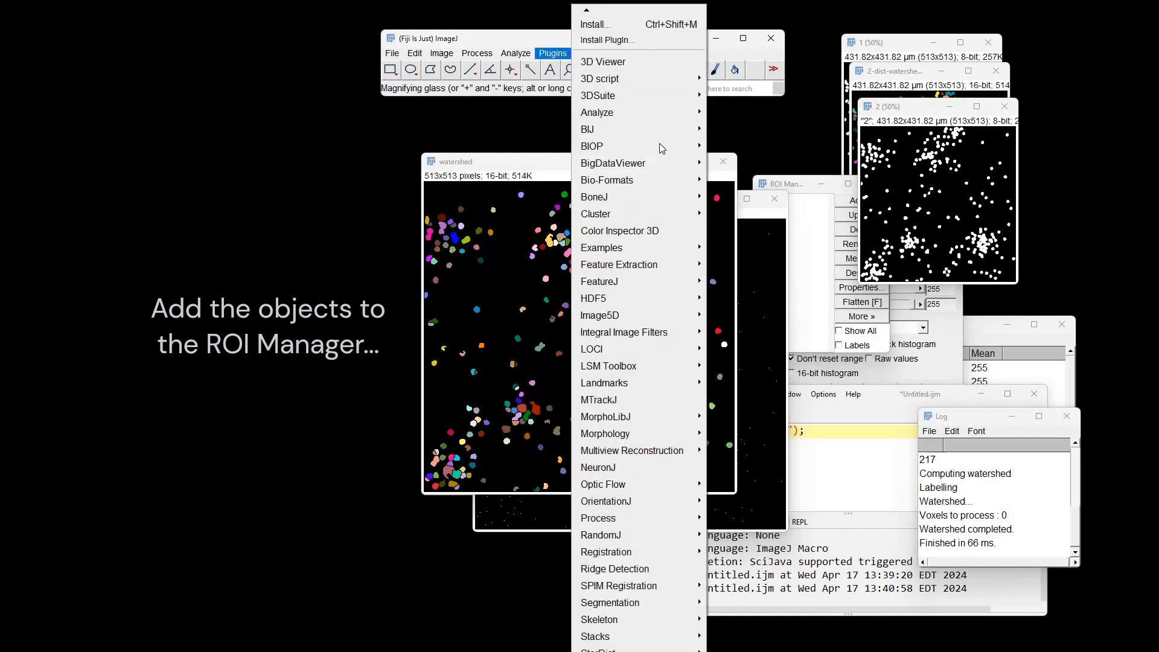
{"action": "mouse_move", "coordinate": [664, 146]}
{"action": "mouse_move", "coordinate": [785, 163]}
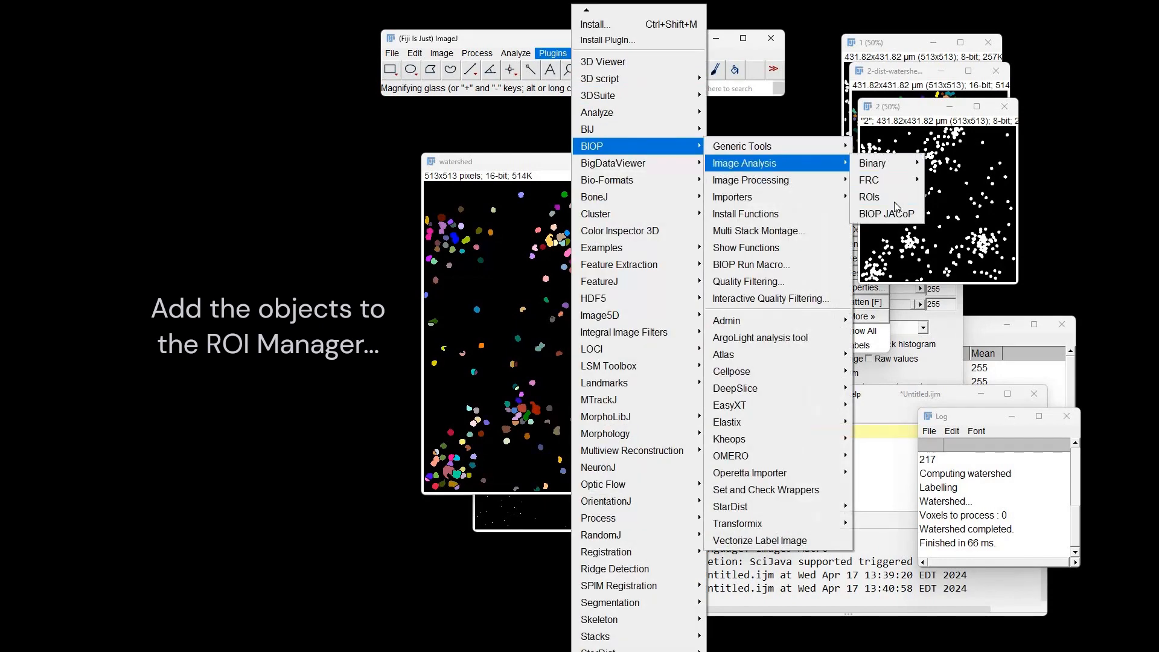
{"action": "mouse_move", "coordinate": [897, 207]}
{"action": "left_click", "coordinate": [972, 248]}
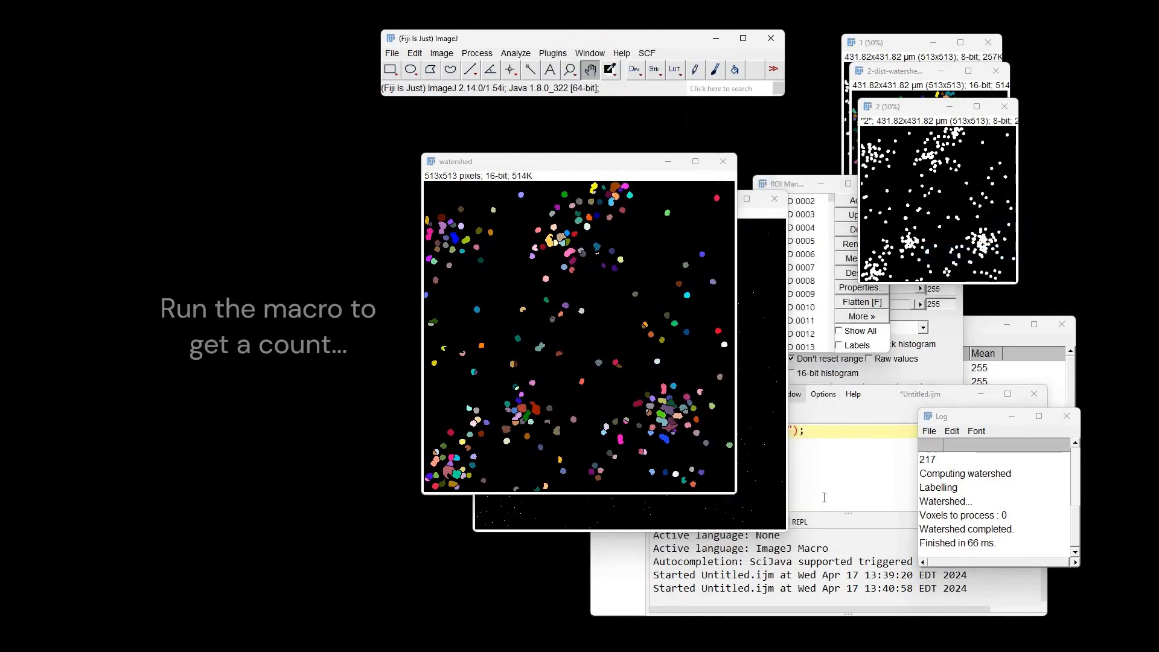
Run the ROI Manager count macro, check the end of the ROI list, and show all ROIs on 28730-clustered nuclei.tif
{"action": "left_click", "coordinate": [669, 530]}
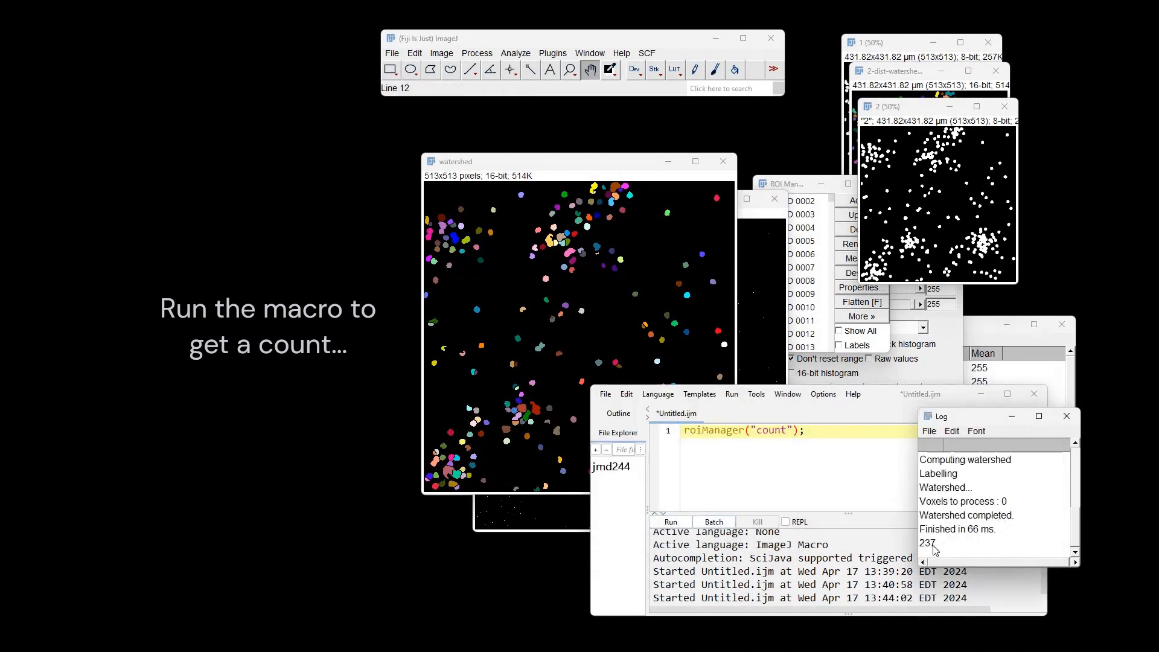
{"action": "left_click", "coordinate": [934, 545]}
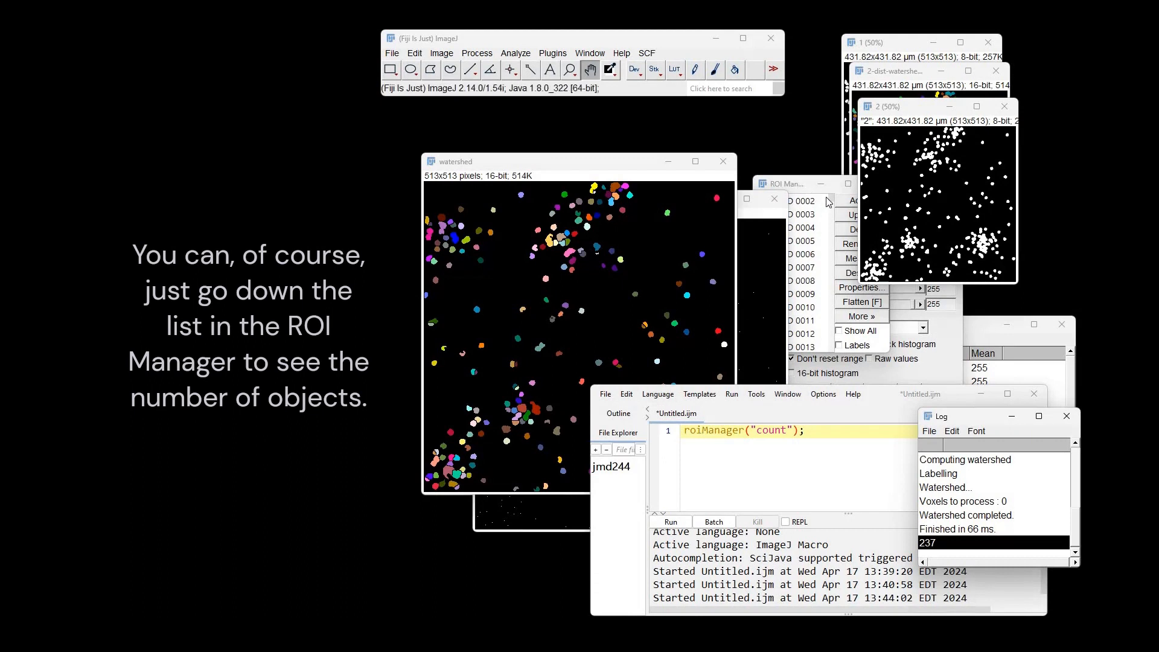
{"action": "left_click", "coordinate": [826, 243]}
{"action": "scroll", "coordinate": [809, 340], "scroll_direction": "down", "scroll_amount": 20}
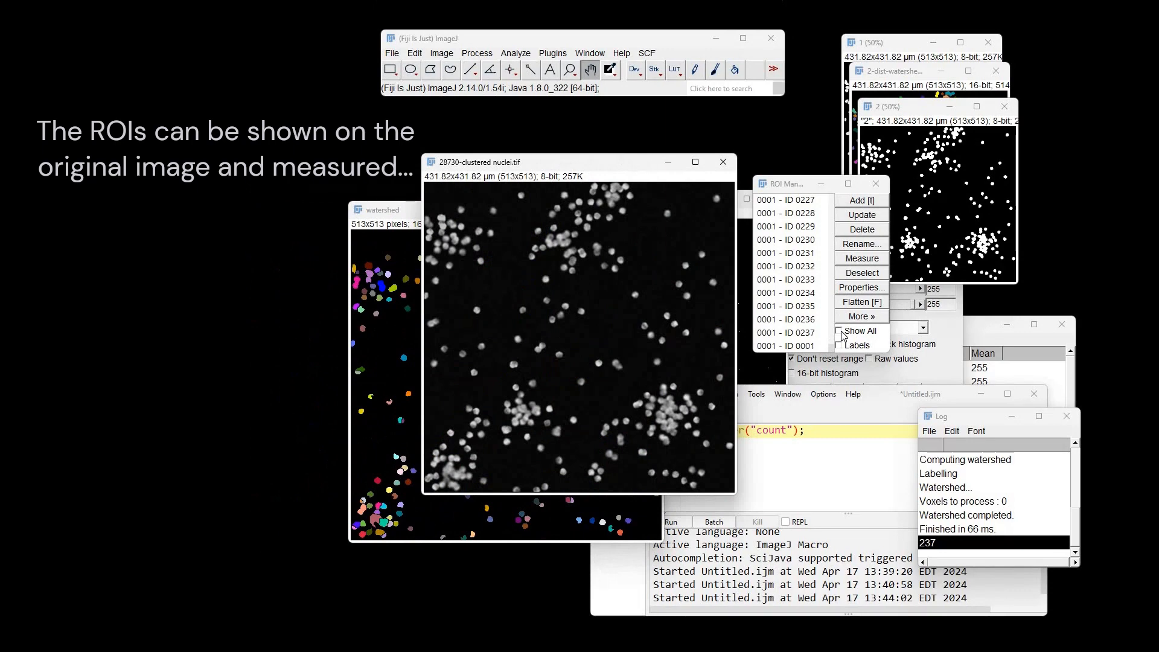
{"action": "left_click", "coordinate": [839, 332]}
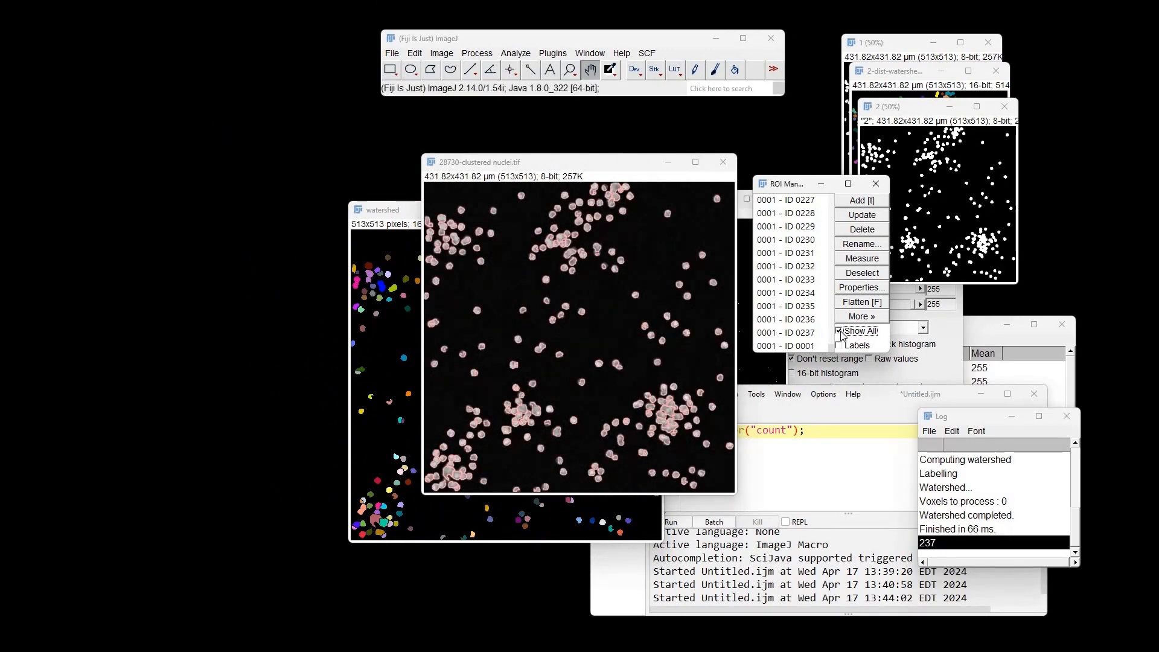
Shrink the watershed and maxima images to 50%, move them onto the stack of earlier results, and empty the ROI Manager
{"action": "right_click", "coordinate": [389, 338]}
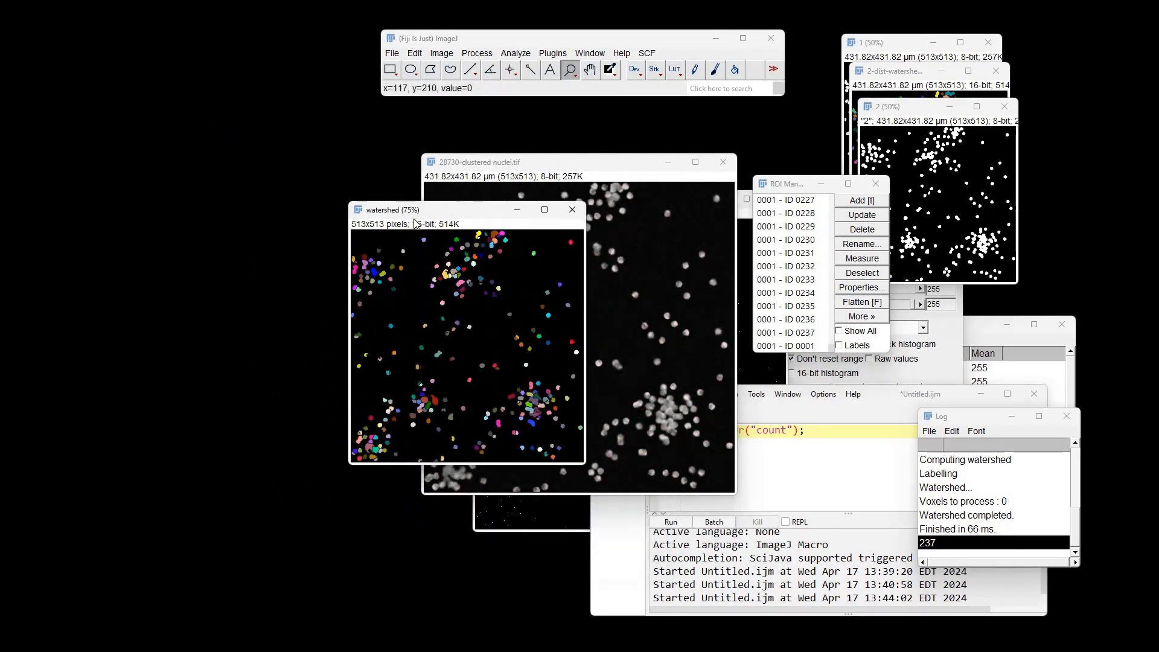
{"action": "right_click", "coordinate": [389, 338]}
{"action": "left_click_drag", "start_coordinate": [405, 210], "coordinate": [925, 148]}
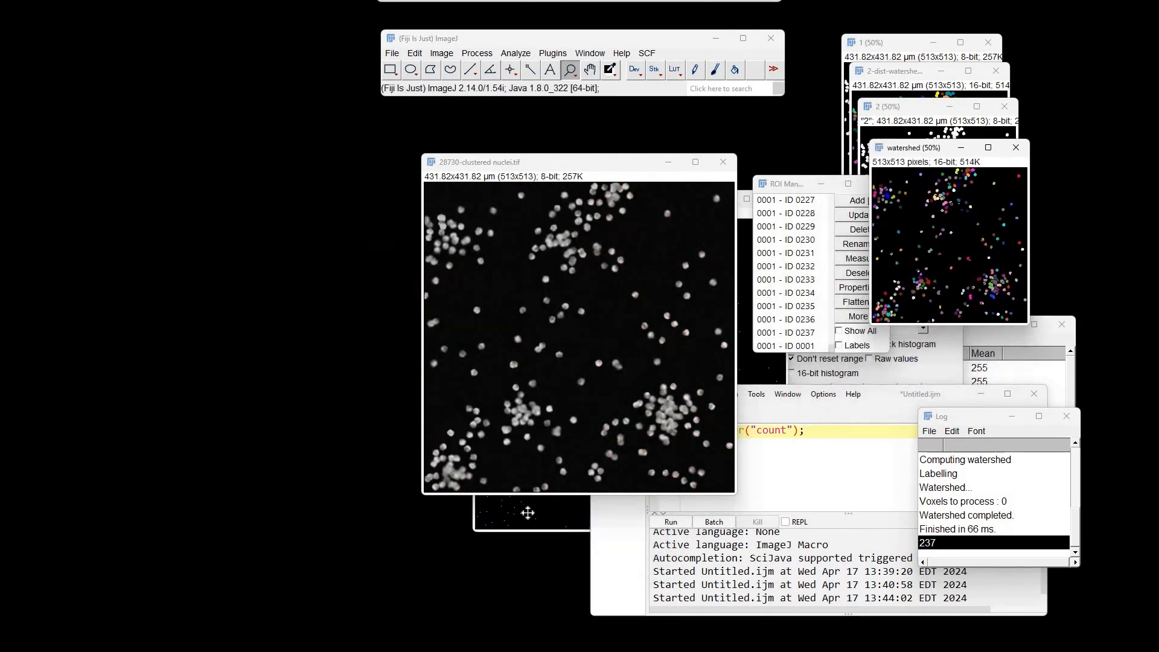
{"action": "right_click", "coordinate": [527, 512]}
{"action": "right_click", "coordinate": [571, 313]}
{"action": "left_click_drag", "start_coordinate": [547, 198], "coordinate": [959, 172]}
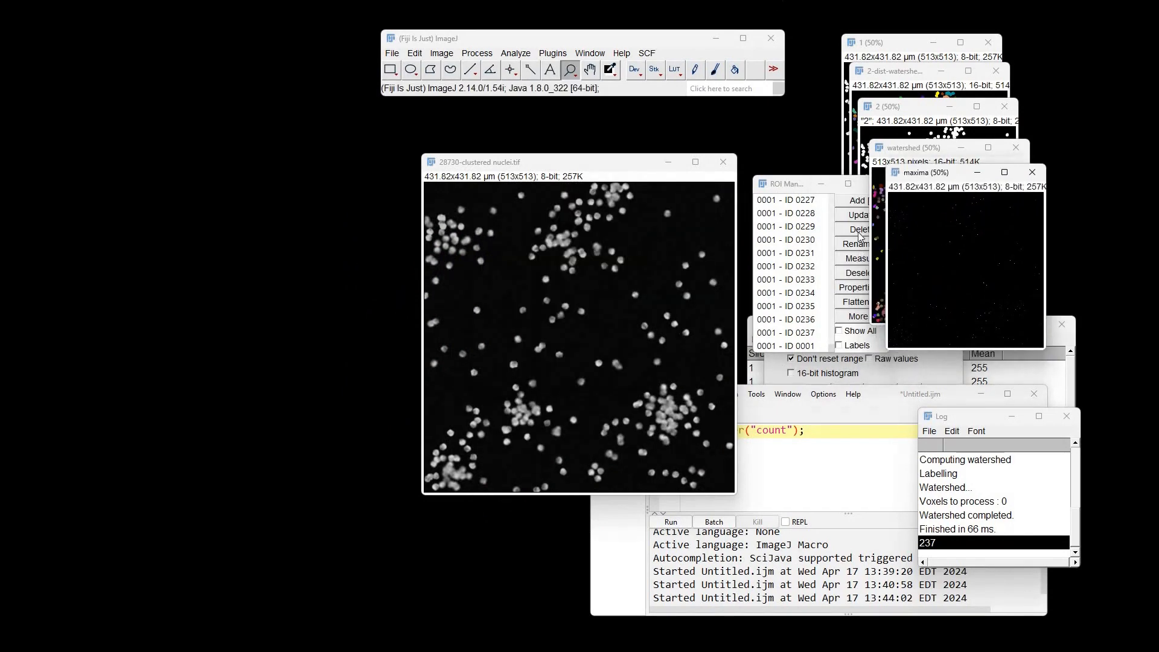
{"action": "left_click", "coordinate": [798, 183]}
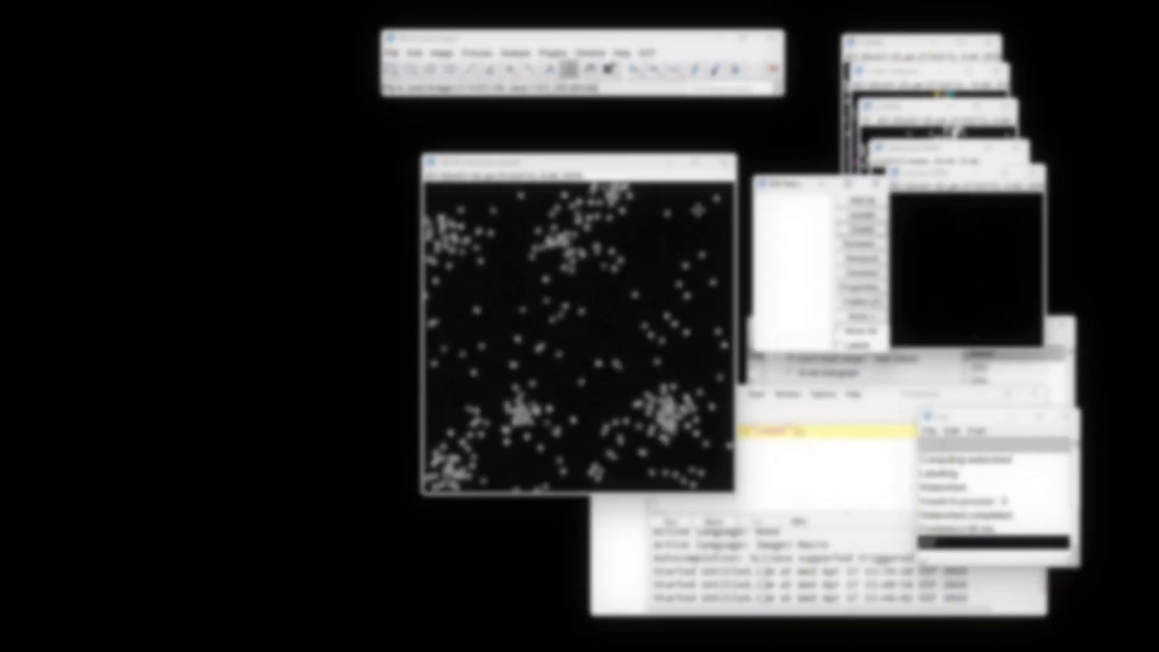
Start SCF's Interactive H_Watershed on 28730-clustered nuclei.tif and set the intensity threshold to 17
{"action": "left_click", "coordinate": [648, 53]}
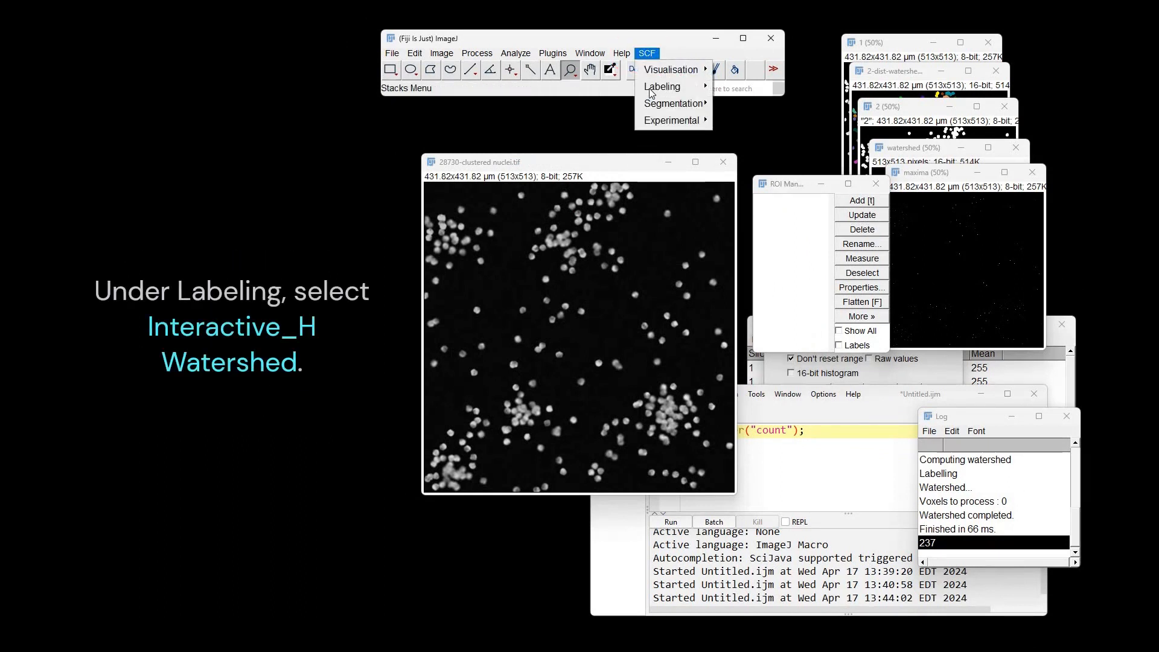
{"action": "mouse_move", "coordinate": [655, 88]}
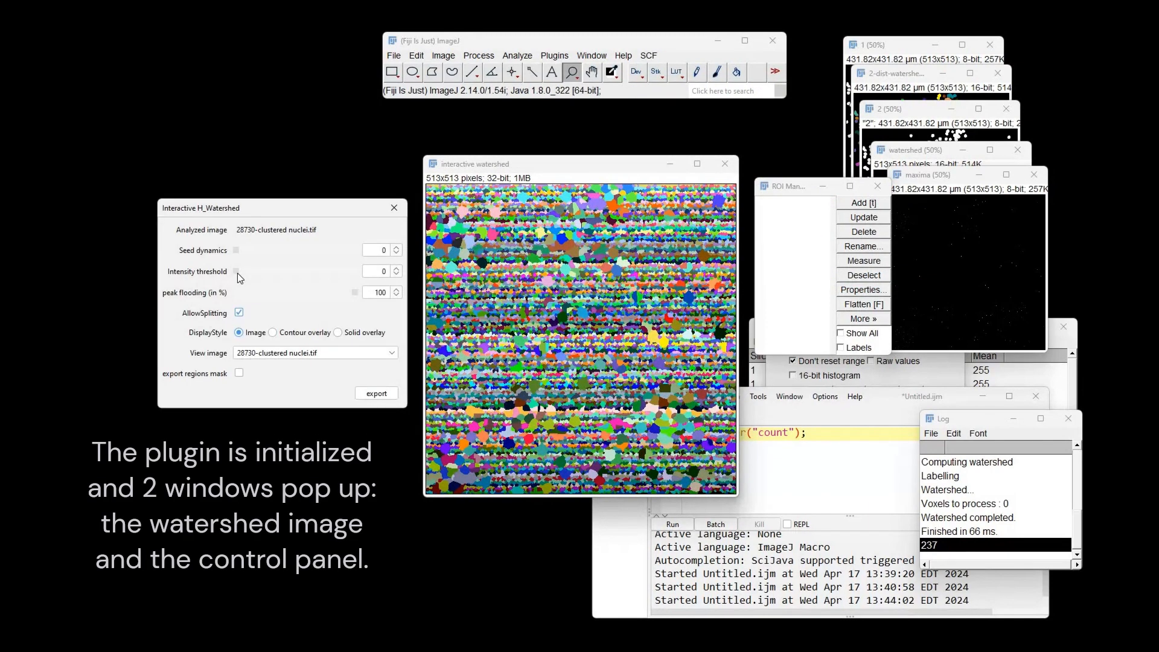
{"action": "left_click", "coordinate": [244, 272]}
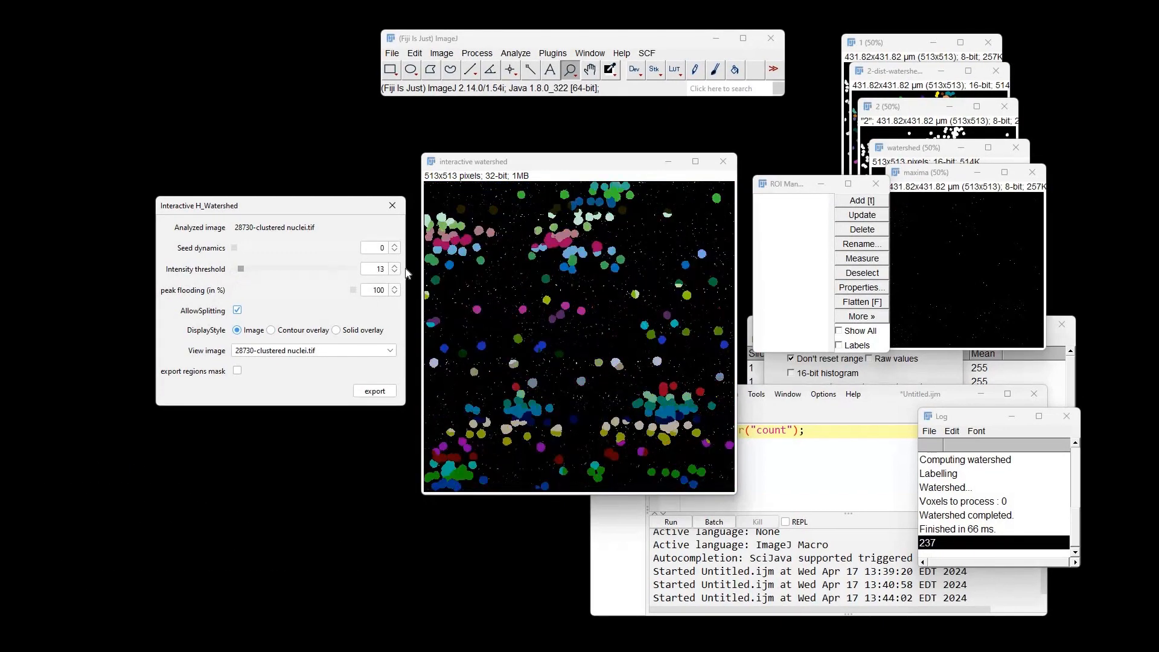
{"action": "left_click", "coordinate": [396, 267]}
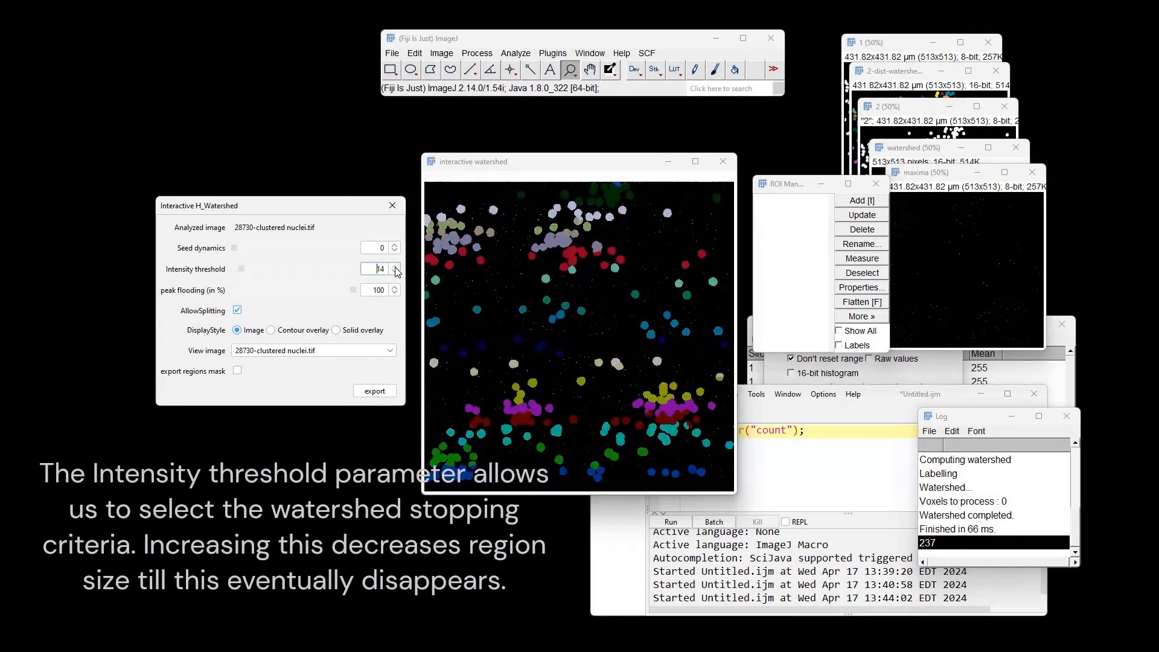
{"action": "left_click", "coordinate": [396, 268]}
{"action": "left_click", "coordinate": [396, 267]}
{"action": "left_click", "coordinate": [396, 268]}
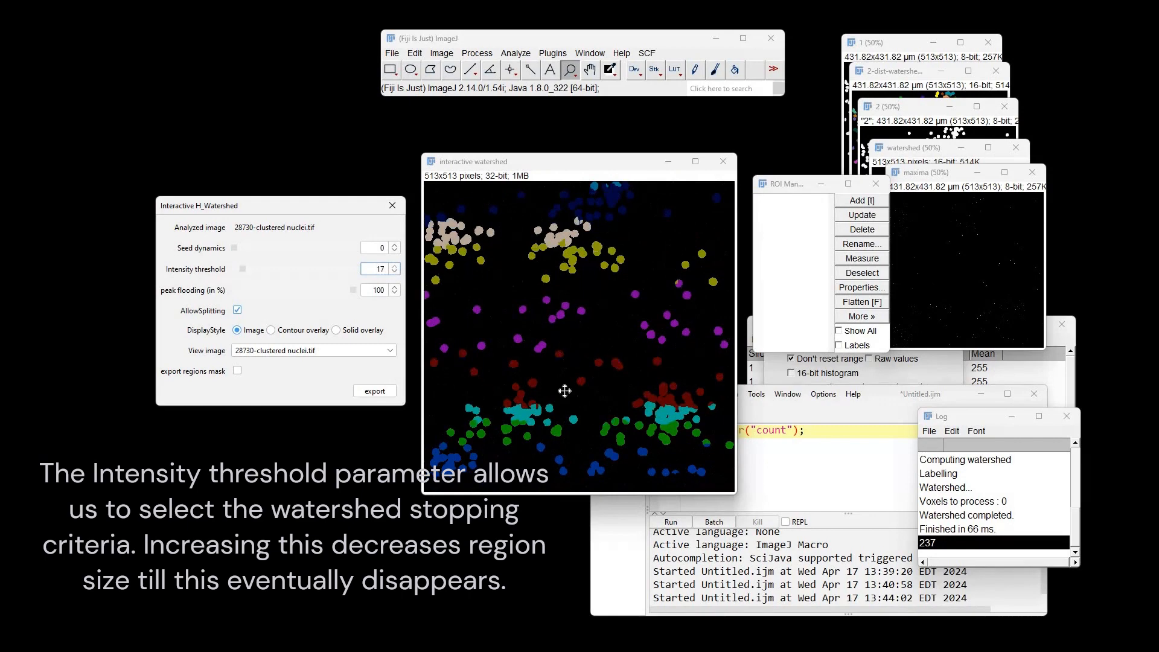
Raise the H_Watershed seed dynamics to 38 and set the intensity threshold to 28
{"action": "left_click", "coordinate": [395, 248]}
{"action": "left_click", "coordinate": [396, 249]}
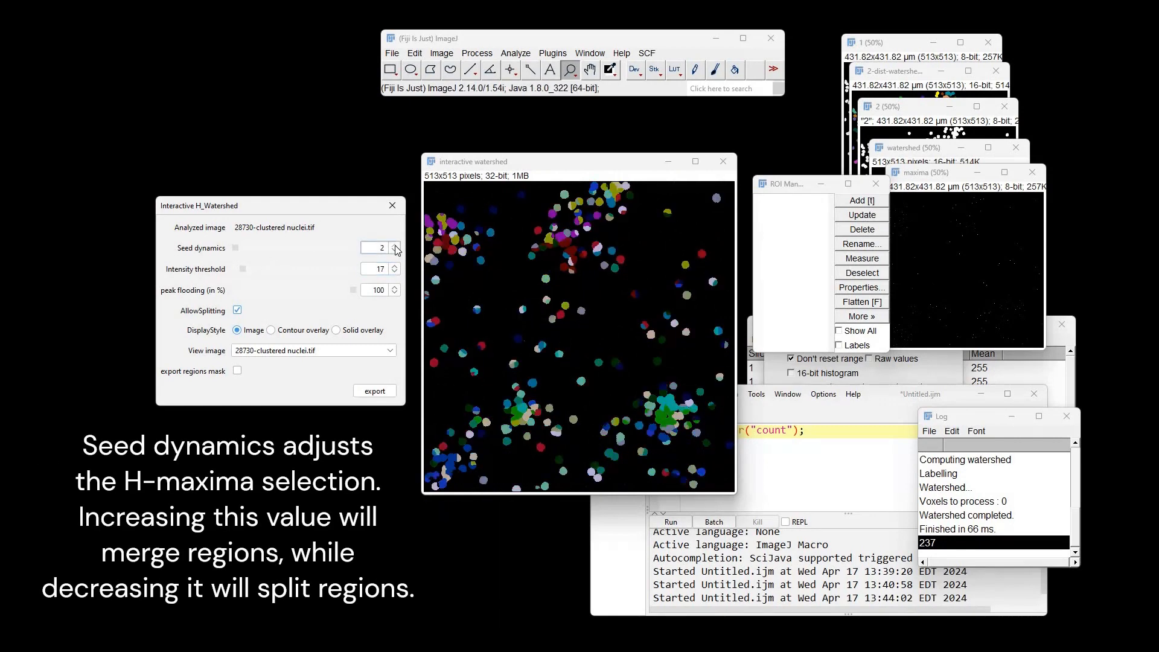
{"action": "left_click", "coordinate": [396, 248]}
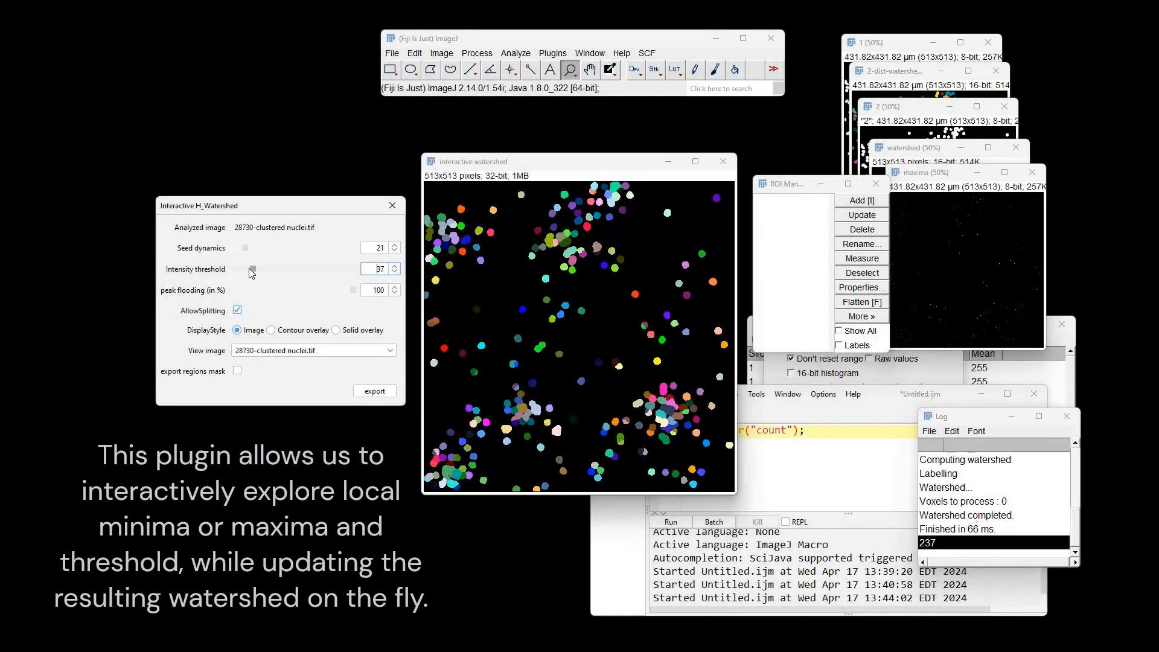
{"action": "left_click_drag", "start_coordinate": [248, 252], "coordinate": [256, 252]}
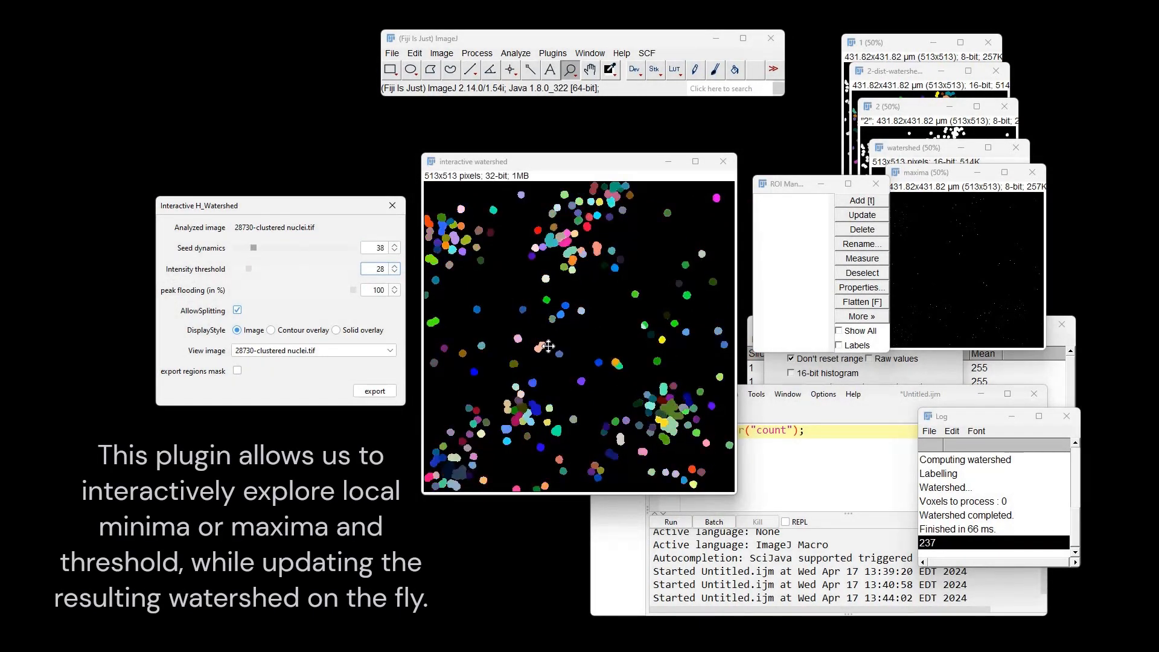
Lower the H_Watershed seed dynamics to 3
{"action": "left_click", "coordinate": [396, 251]}
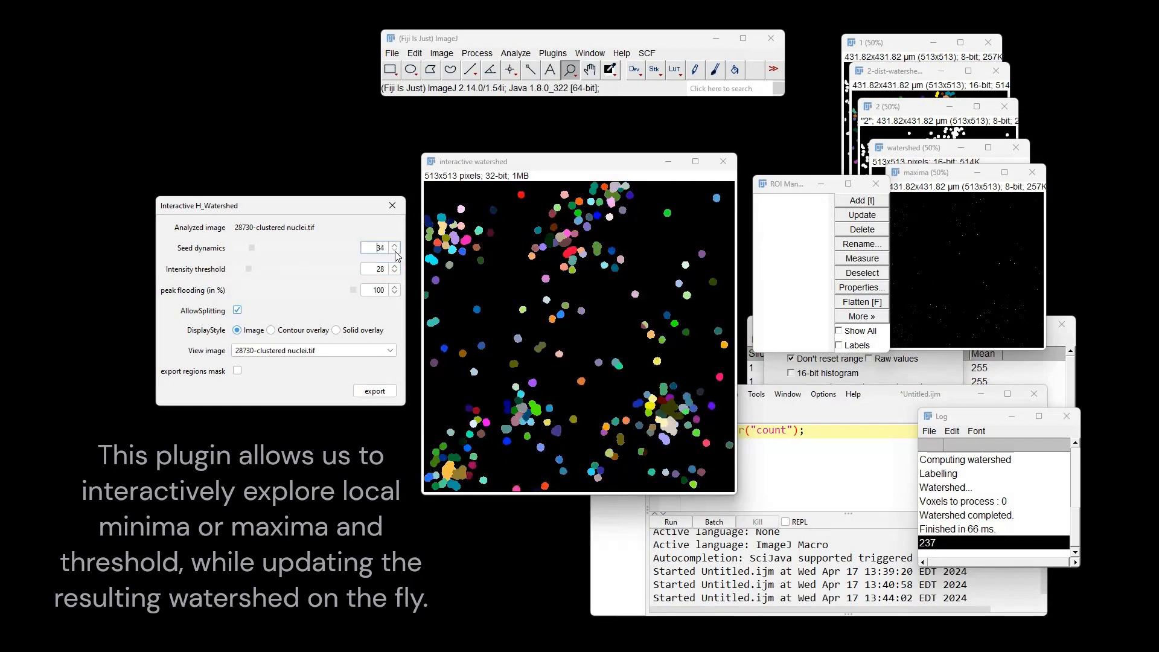
{"action": "left_click", "coordinate": [396, 251]}
{"action": "left_click", "coordinate": [396, 252]}
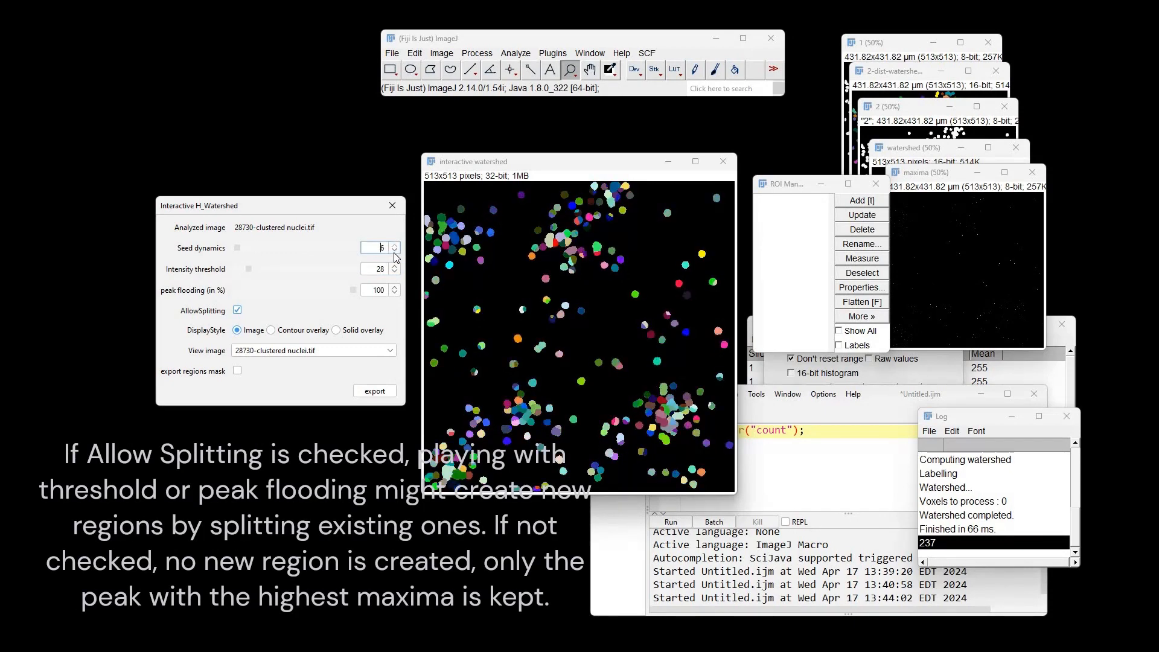
{"action": "left_click", "coordinate": [395, 252]}
{"action": "left_click", "coordinate": [395, 251]}
{"action": "left_click", "coordinate": [395, 251]}
{"action": "left_click", "coordinate": [395, 251]}
{"action": "left_click", "coordinate": [395, 251]}
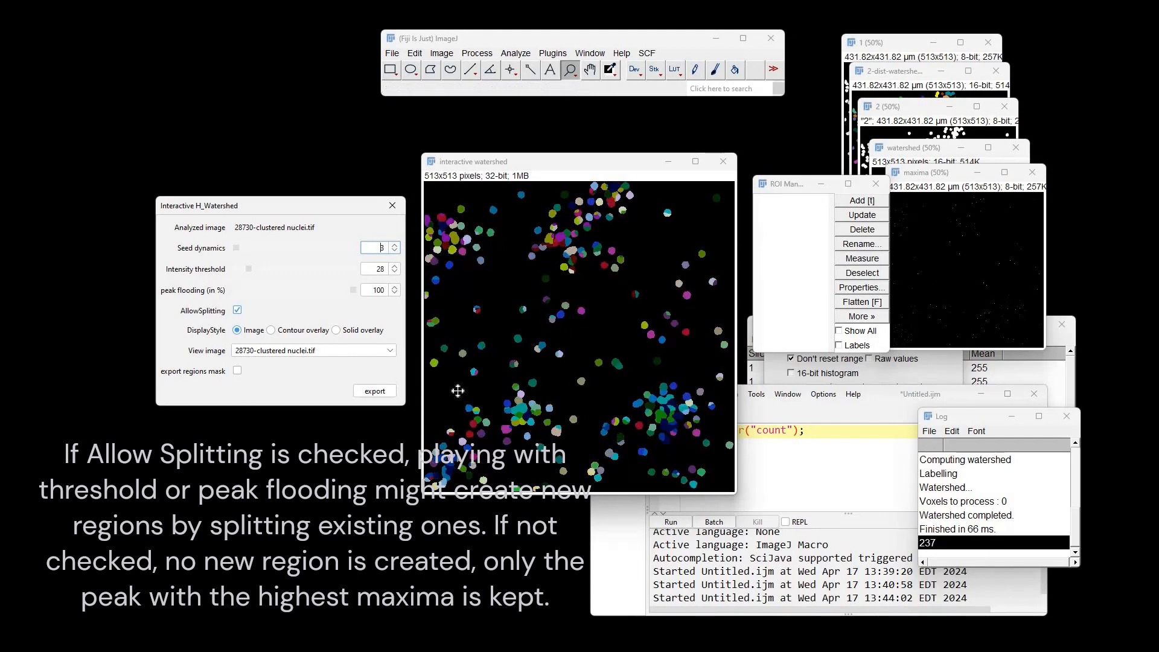
Display the interactive watershed as a contour overlay and raise the seed dynamics to 22
{"action": "left_click", "coordinate": [271, 331]}
{"action": "left_click", "coordinate": [633, 430]}
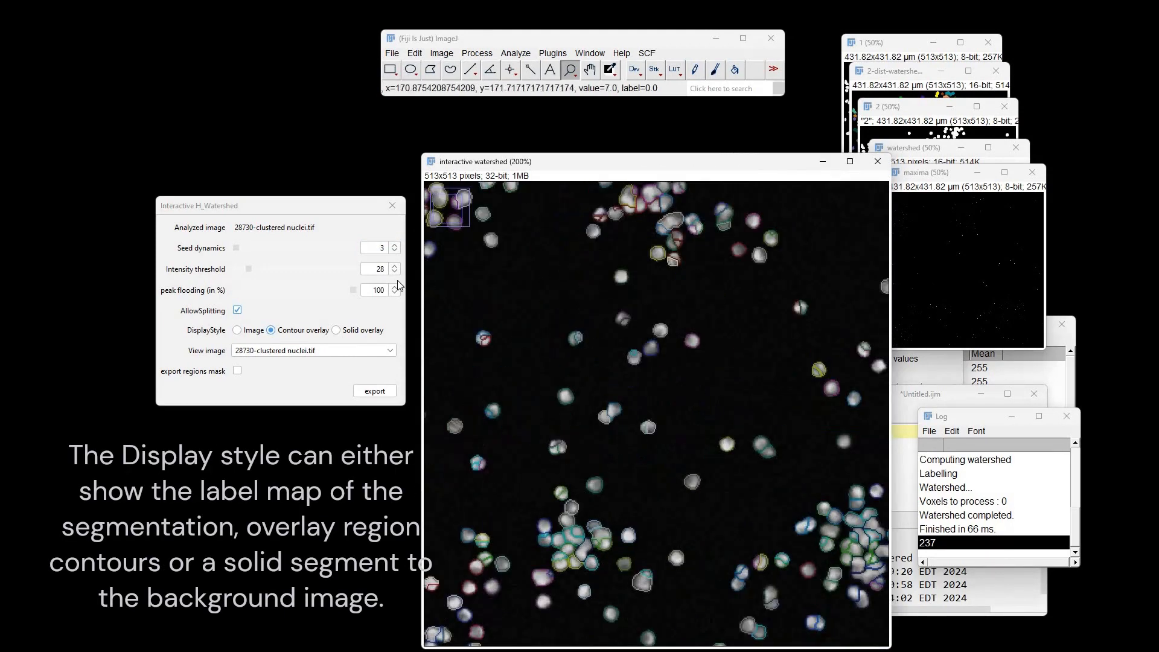
{"action": "left_click", "coordinate": [394, 246]}
{"action": "left_click", "coordinate": [393, 245]}
{"action": "left_click", "coordinate": [394, 246]}
{"action": "left_click", "coordinate": [394, 246]}
{"action": "left_click", "coordinate": [394, 246]}
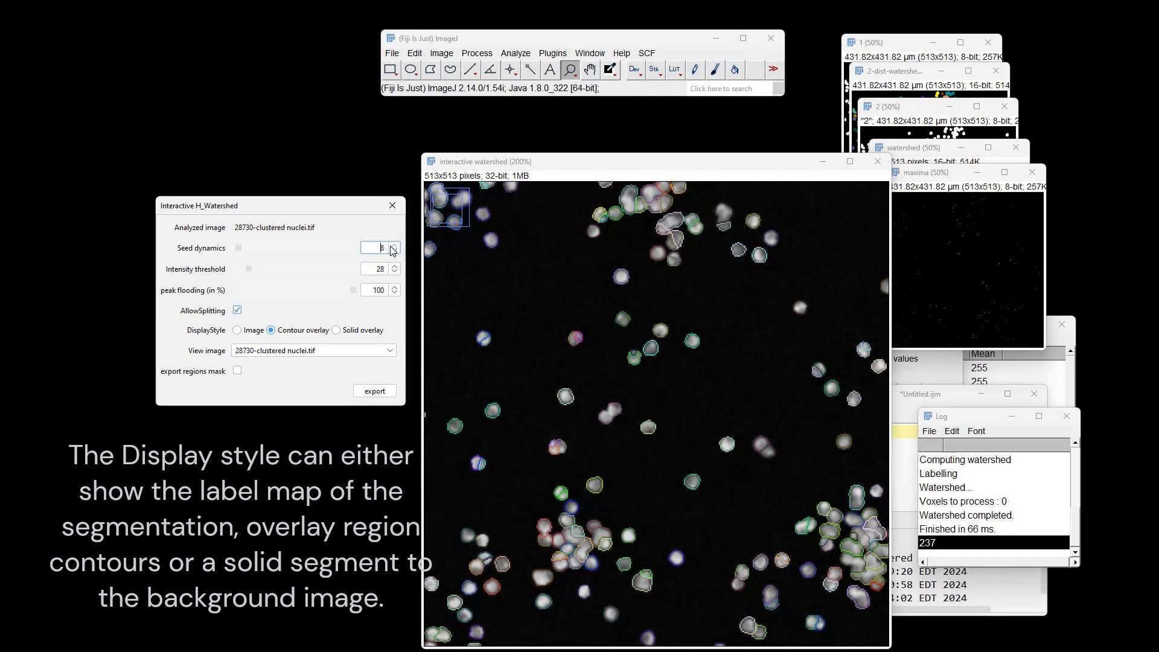
{"action": "left_click", "coordinate": [393, 245]}
{"action": "left_click", "coordinate": [393, 245]}
{"action": "left_click", "coordinate": [393, 246]}
{"action": "left_click", "coordinate": [393, 245]}
{"action": "left_click", "coordinate": [393, 245]}
{"action": "left_click", "coordinate": [393, 246]}
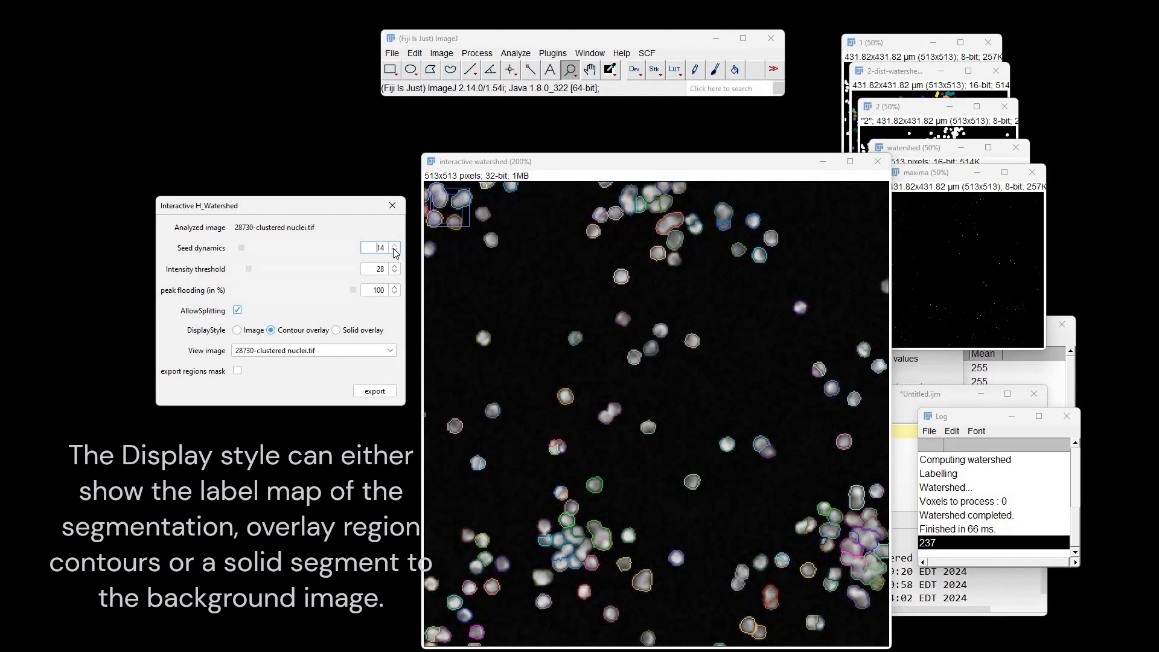
{"action": "left_click", "coordinate": [395, 246]}
{"action": "left_click", "coordinate": [395, 246]}
{"action": "left_click", "coordinate": [395, 245]}
{"action": "left_click", "coordinate": [395, 245]}
{"action": "left_click", "coordinate": [394, 245]}
{"action": "left_click", "coordinate": [395, 246]}
{"action": "left_click", "coordinate": [395, 245]}
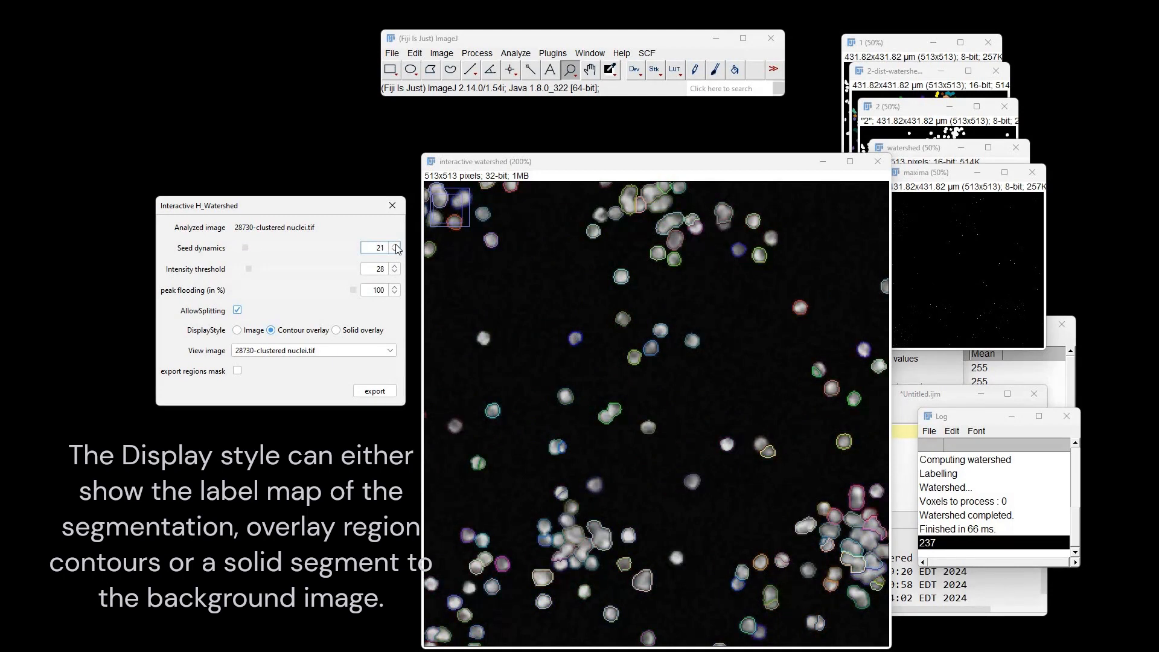
{"action": "left_click", "coordinate": [395, 246]}
Switch the interactive watershed to solid overlay and export the result as a regions mask
{"action": "left_click", "coordinate": [337, 331]}
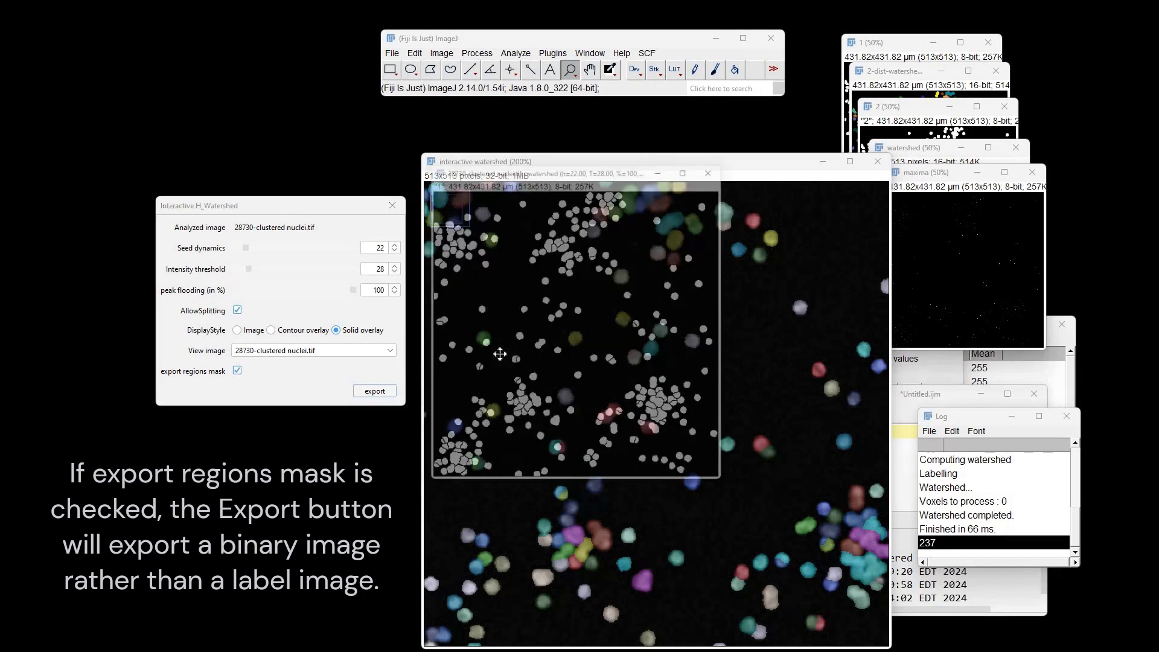
Run Analyze Particles on the exported mask with size 0-Infinity and Summarize enabled, and check its object count in the Summary table
{"action": "left_click", "coordinate": [516, 53]}
{"action": "left_click", "coordinate": [531, 81]}
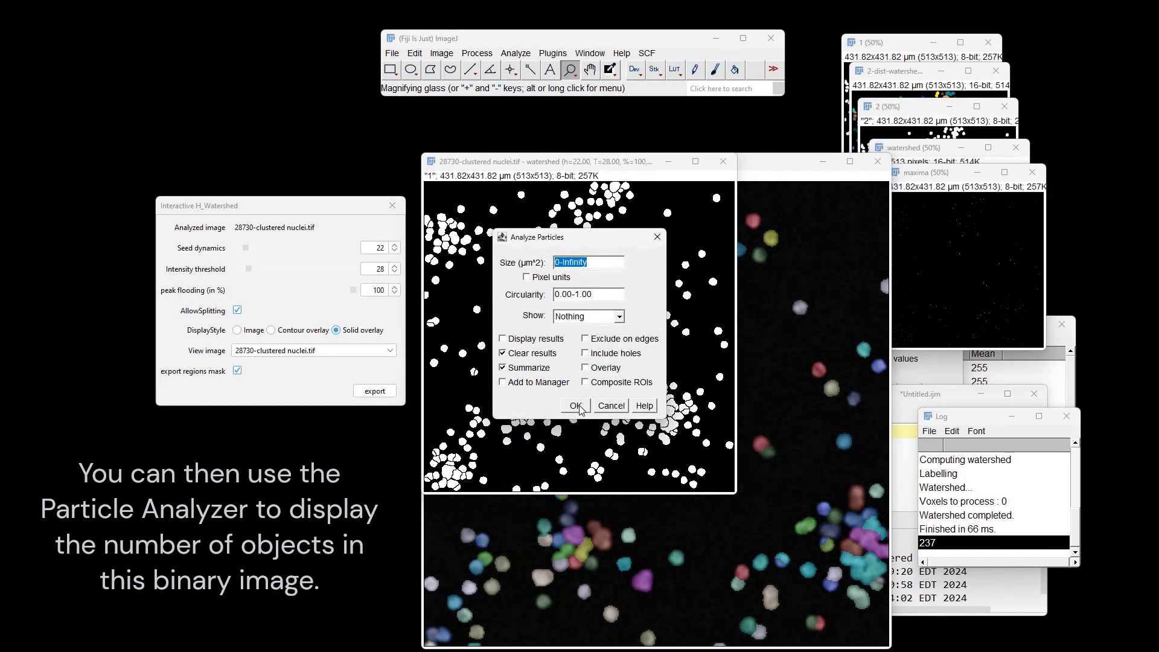
{"action": "left_click", "coordinate": [578, 405]}
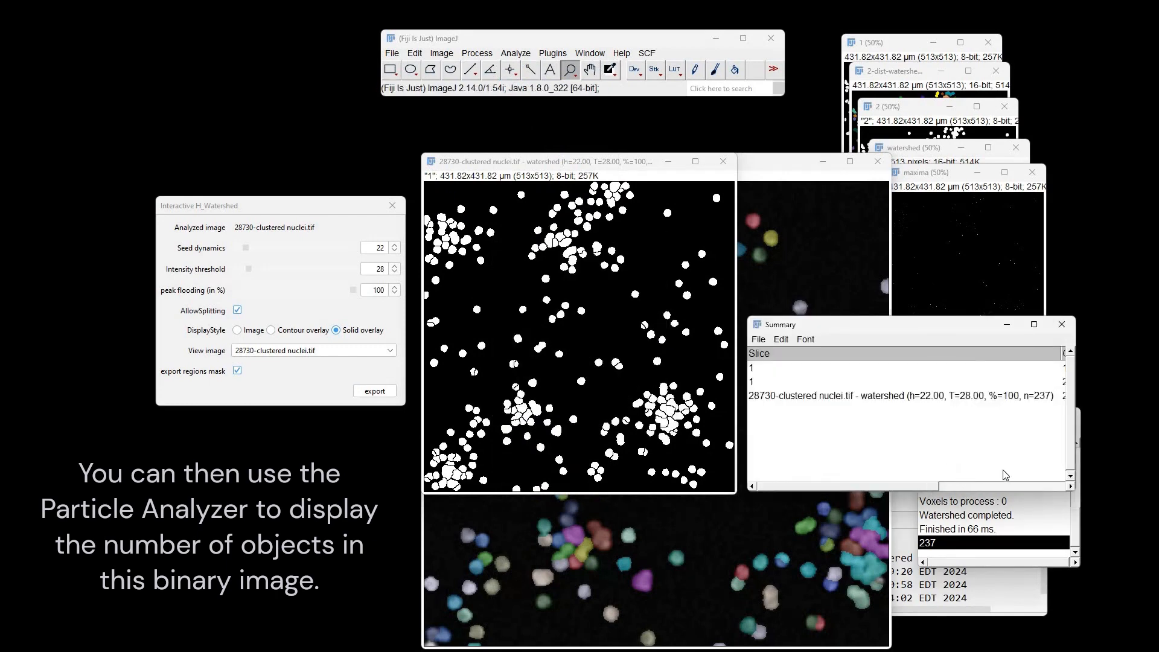
{"action": "scroll", "coordinate": [1005, 475], "scroll_direction": "right", "scroll_amount": 5}
{"action": "left_click", "coordinate": [928, 397]}
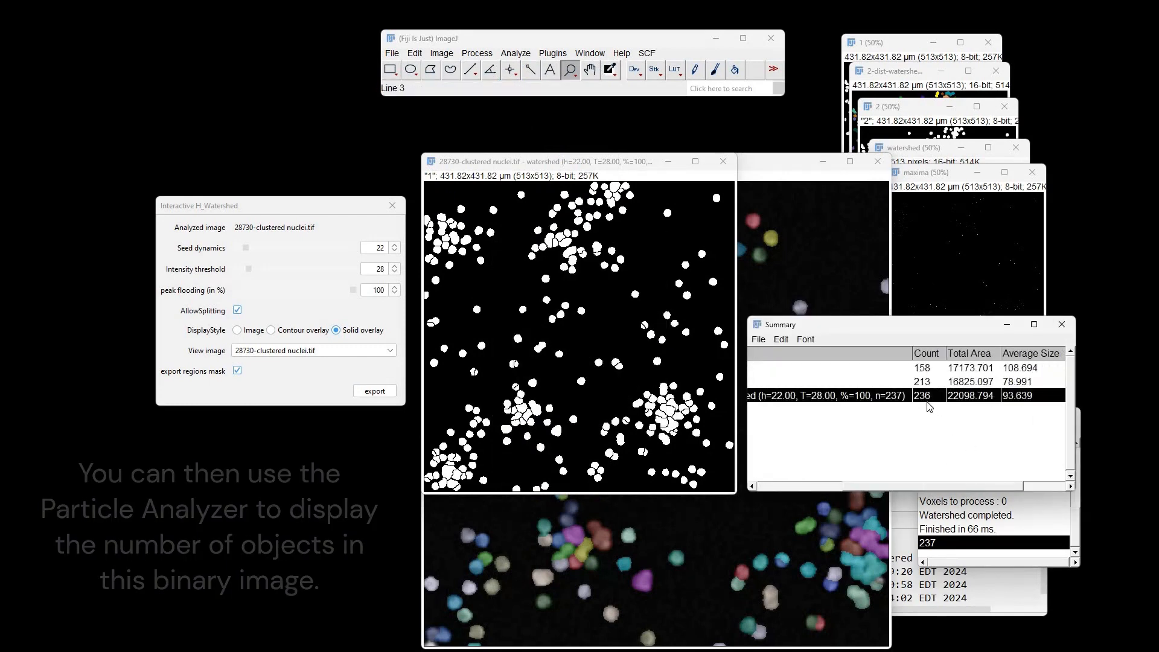
Close Interactive H_Watershed and run StarDist on 28730-clustered nuclei.tif to generate a label image
{"action": "left_click", "coordinate": [392, 206]}
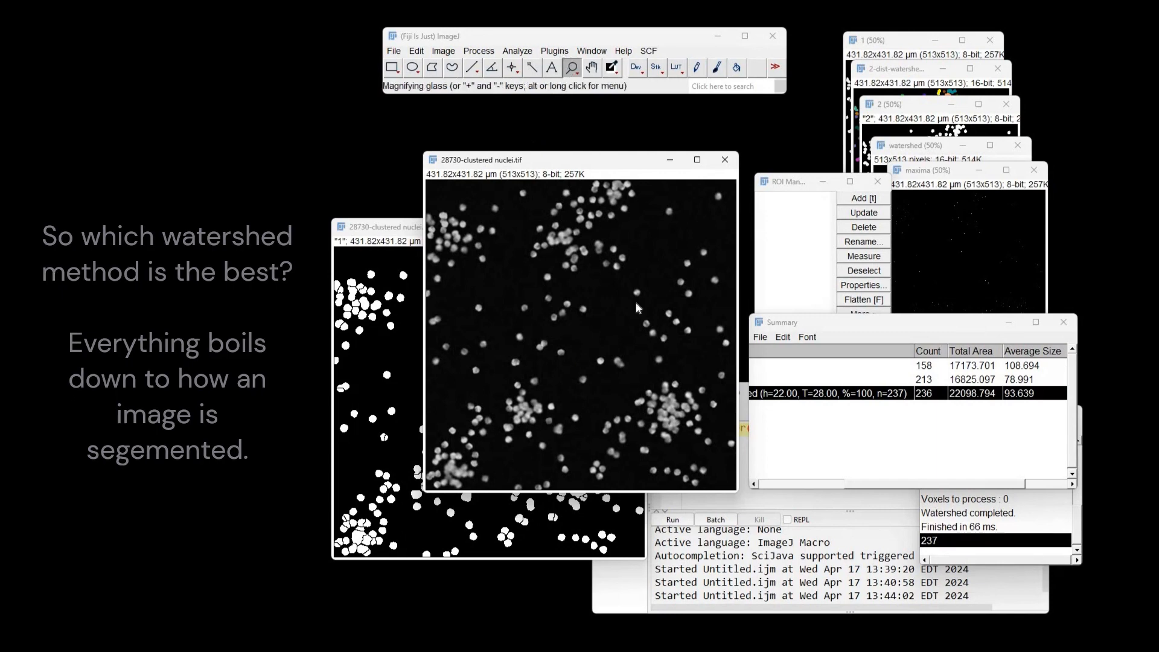
{"action": "left_click", "coordinate": [561, 52]}
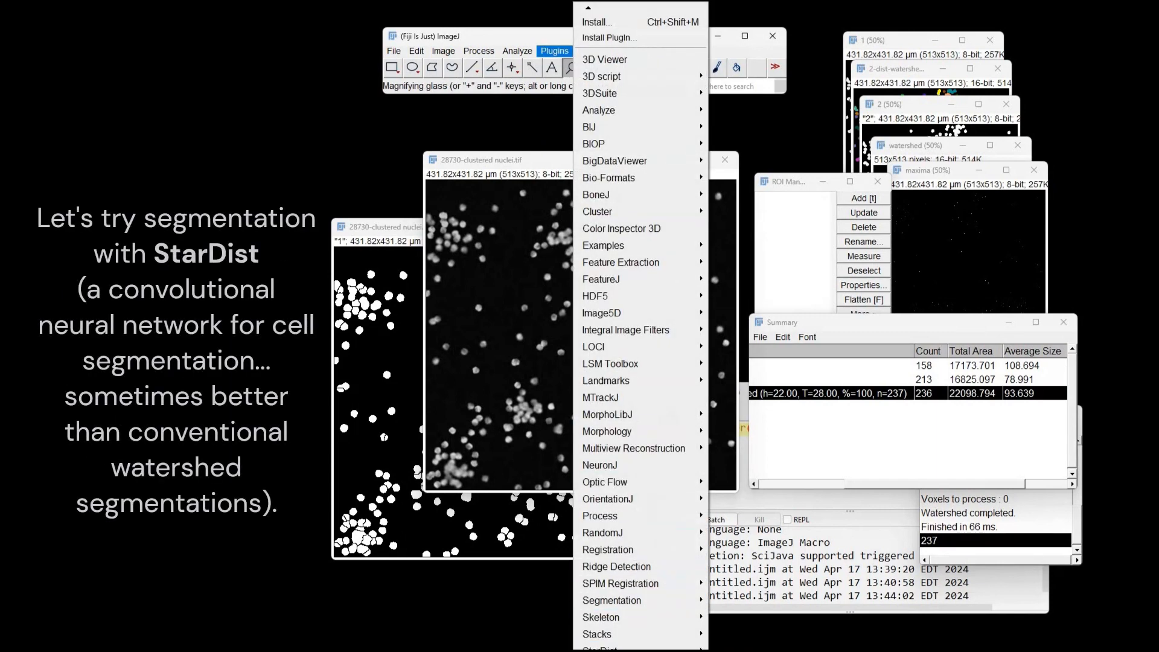
{"action": "scroll", "coordinate": [635, 501], "scroll_direction": "down", "scroll_amount": 3}
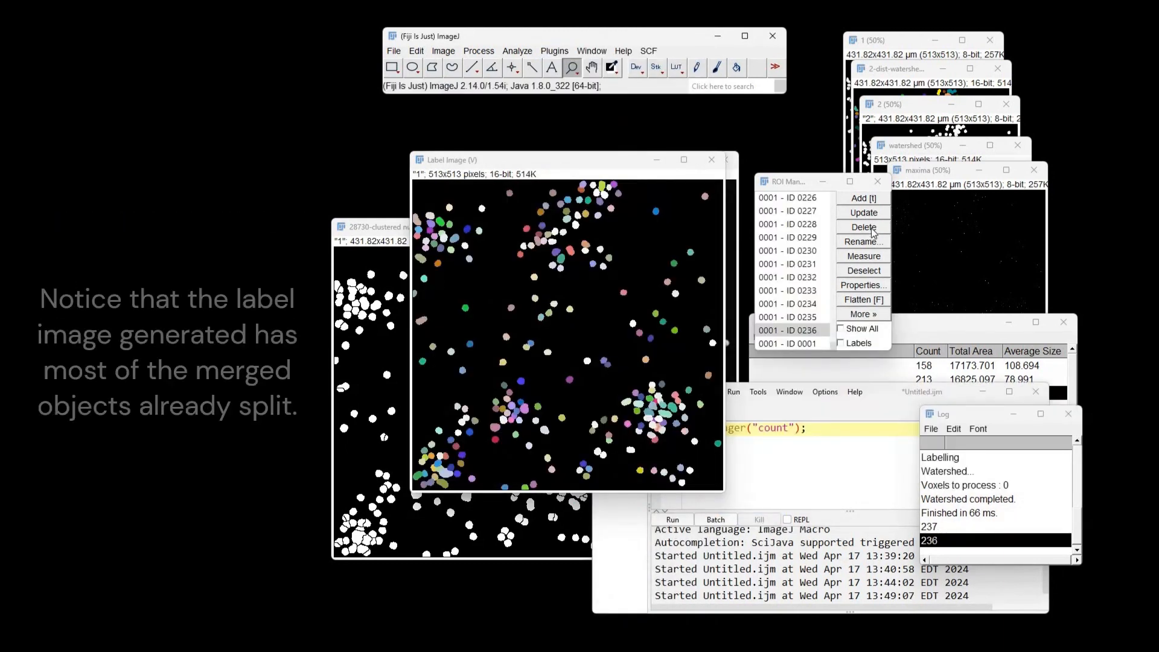
Delete all ROIs from the ROI Manager
{"action": "left_click", "coordinate": [873, 231]}
{"action": "left_click", "coordinate": [873, 232]}
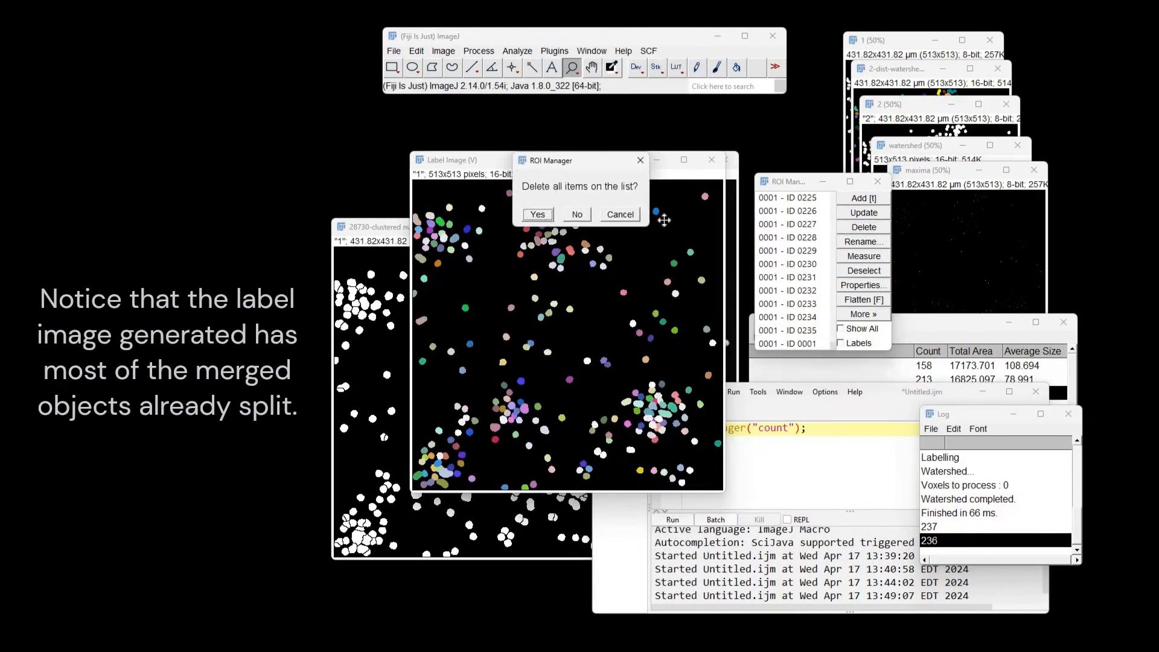
{"action": "left_click", "coordinate": [537, 214]}
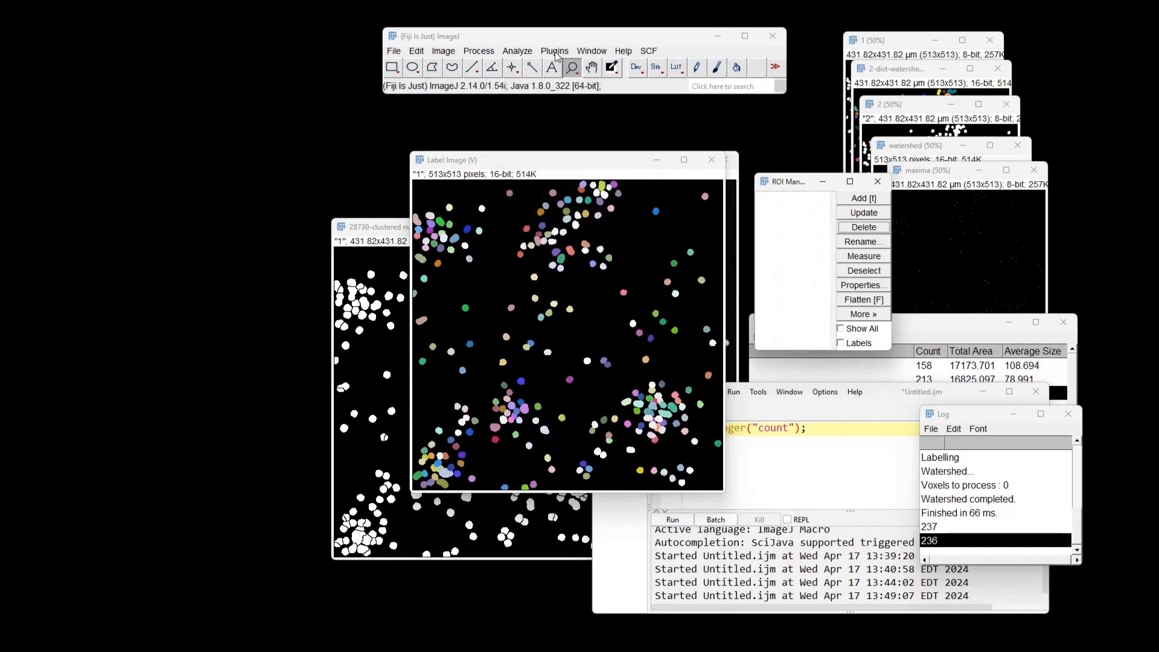
Add the StarDist label image's labels to the ROI Manager with BIOP's Label image to composite ROIs, then move that image aside
{"action": "left_click", "coordinate": [555, 51]}
{"action": "mouse_move", "coordinate": [657, 111]}
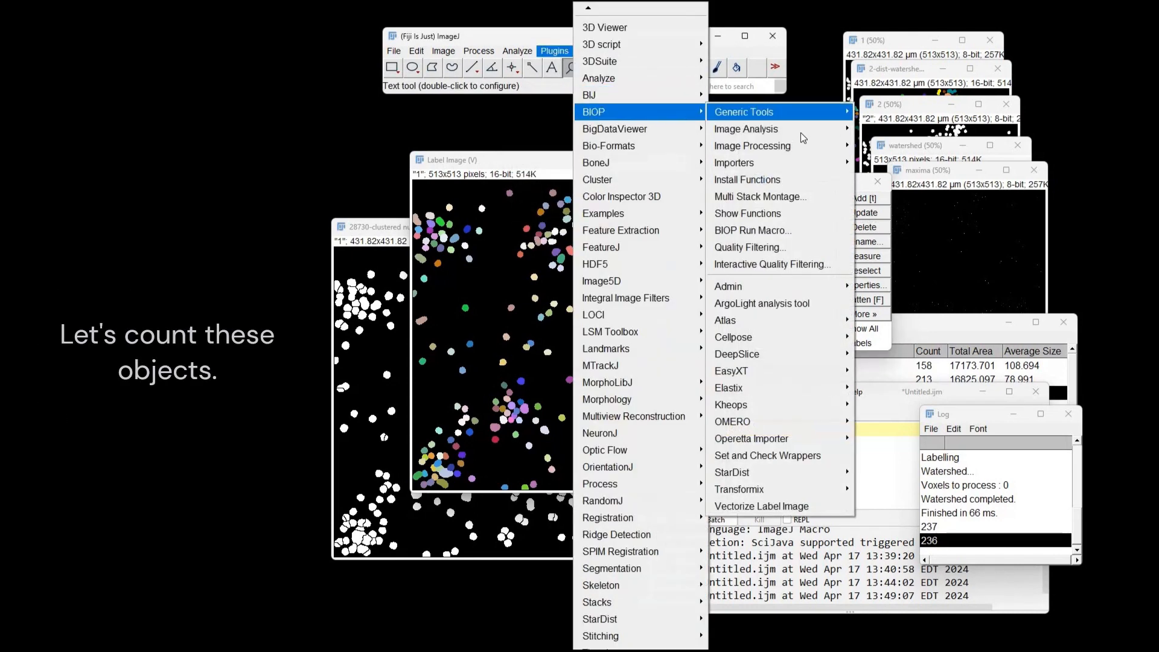
{"action": "mouse_move", "coordinate": [803, 129]}
{"action": "mouse_move", "coordinate": [887, 163]}
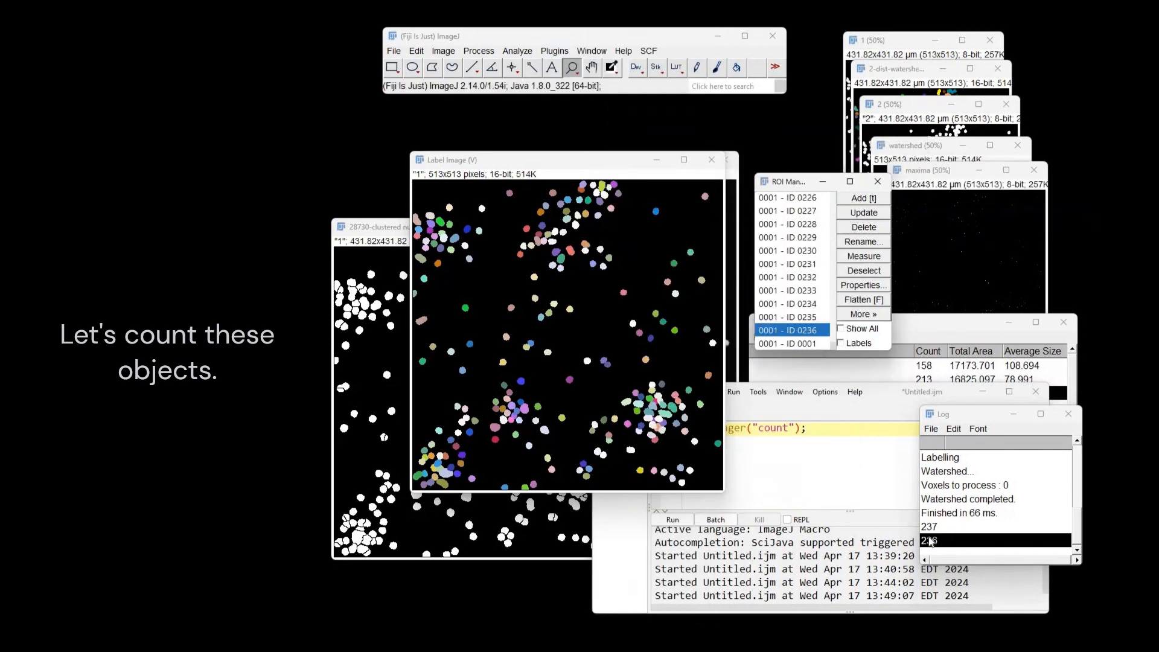
{"action": "left_click_drag", "start_coordinate": [550, 165], "coordinate": [445, 198]}
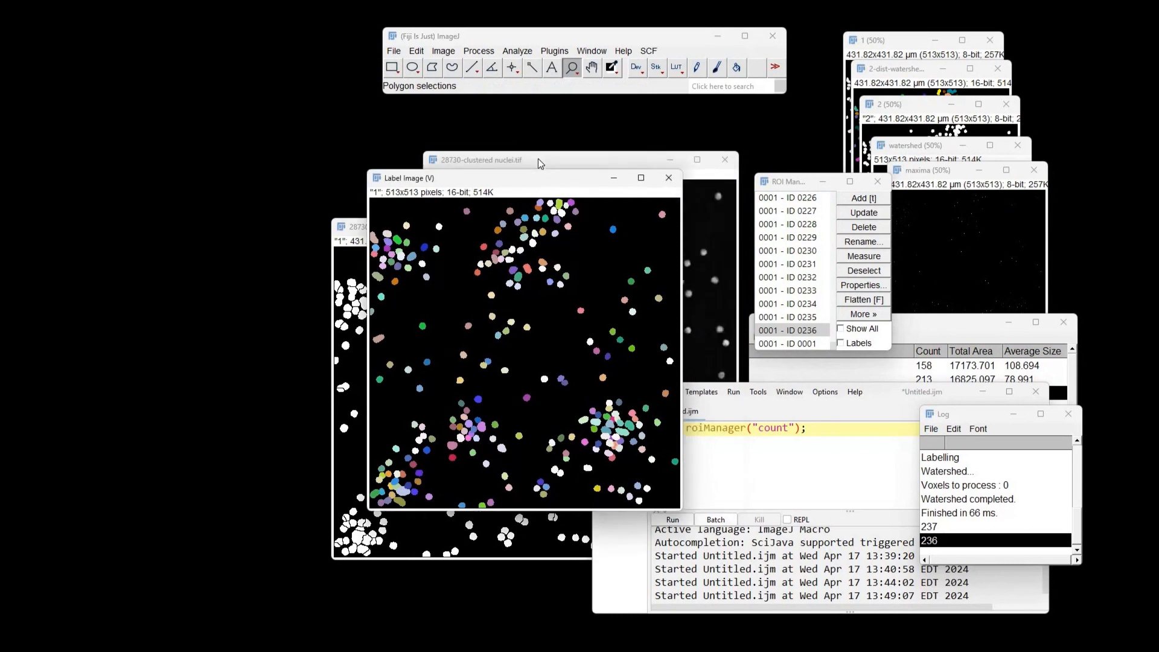
Show all StarDist ROIs on 28730-clustered nuclei.tif and enlarge the image to inspect how well the nuclei are separated
{"action": "left_click", "coordinate": [540, 159]}
{"action": "left_click", "coordinate": [840, 328]}
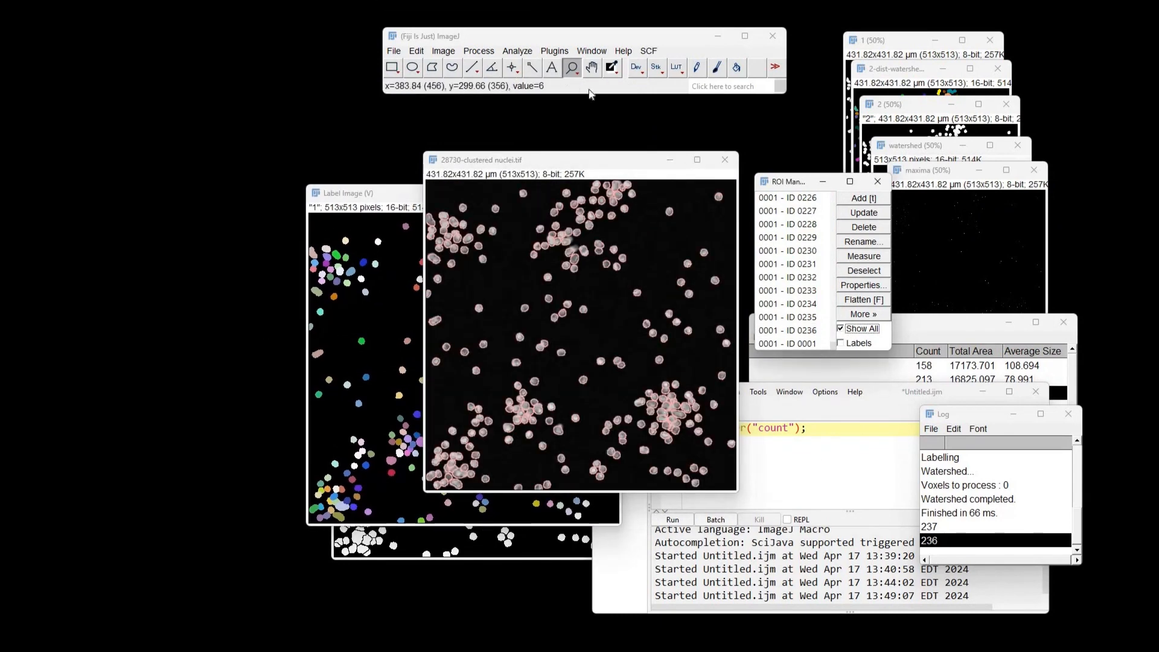
{"action": "left_click", "coordinate": [592, 331]}
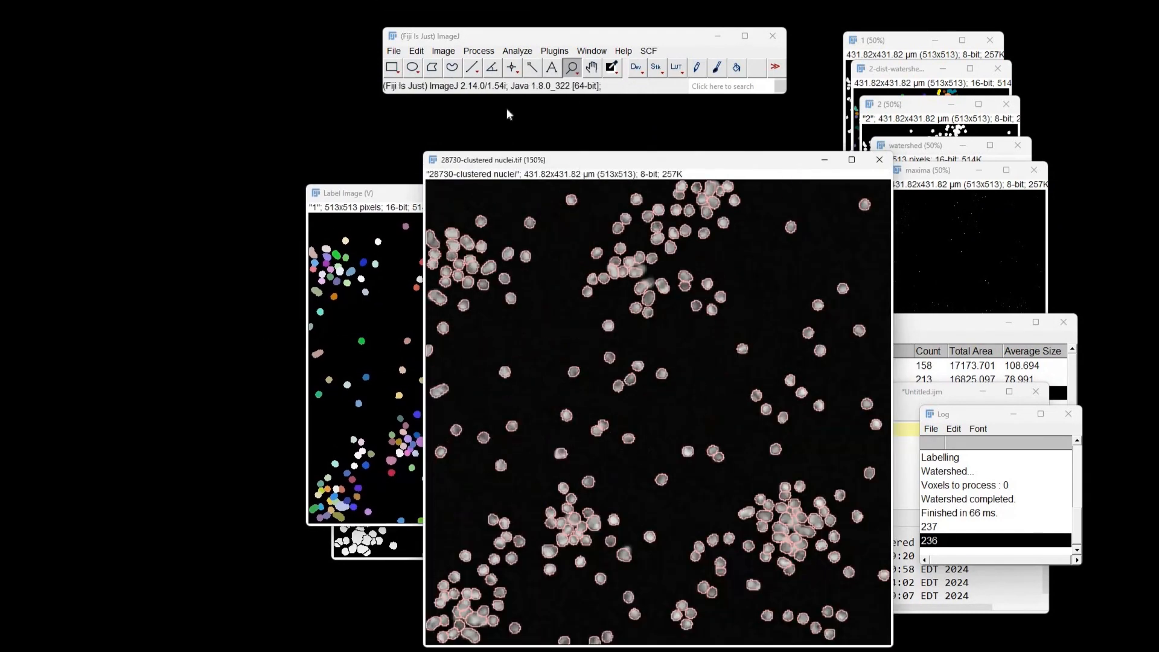
{"action": "left_click_drag", "start_coordinate": [579, 163], "coordinate": [507, 109]}
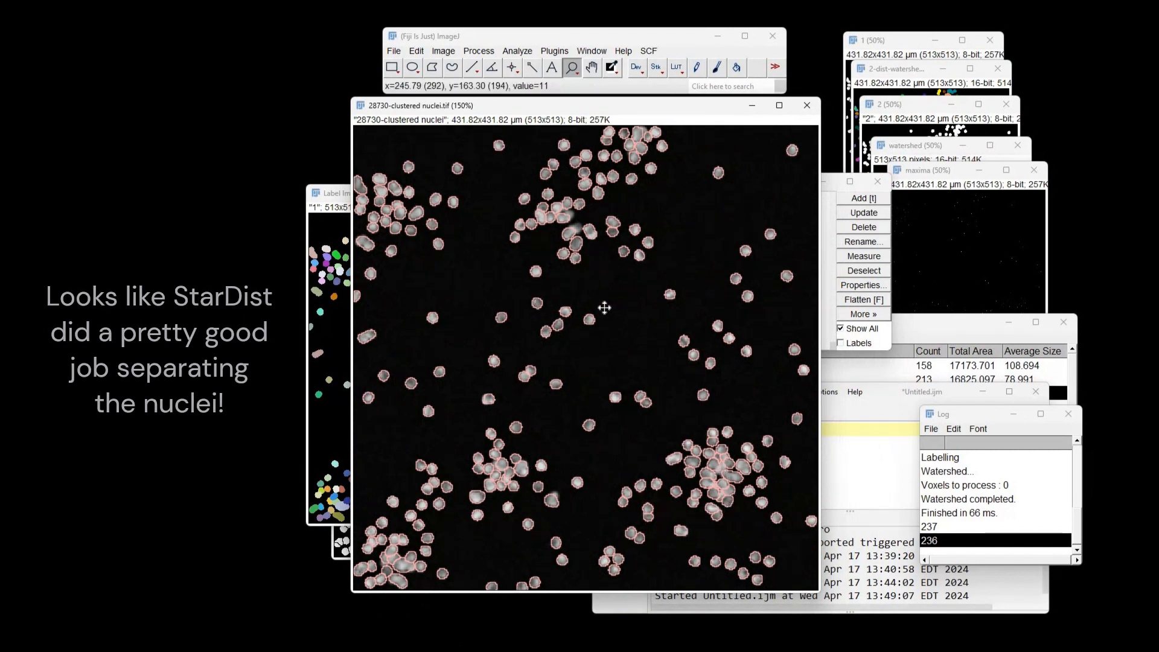
{"action": "right_click", "coordinate": [614, 304]}
Close all open images without saving, along with the ROI Manager, Summary, Log and macro script windows
{"action": "left_click", "coordinate": [394, 50]}
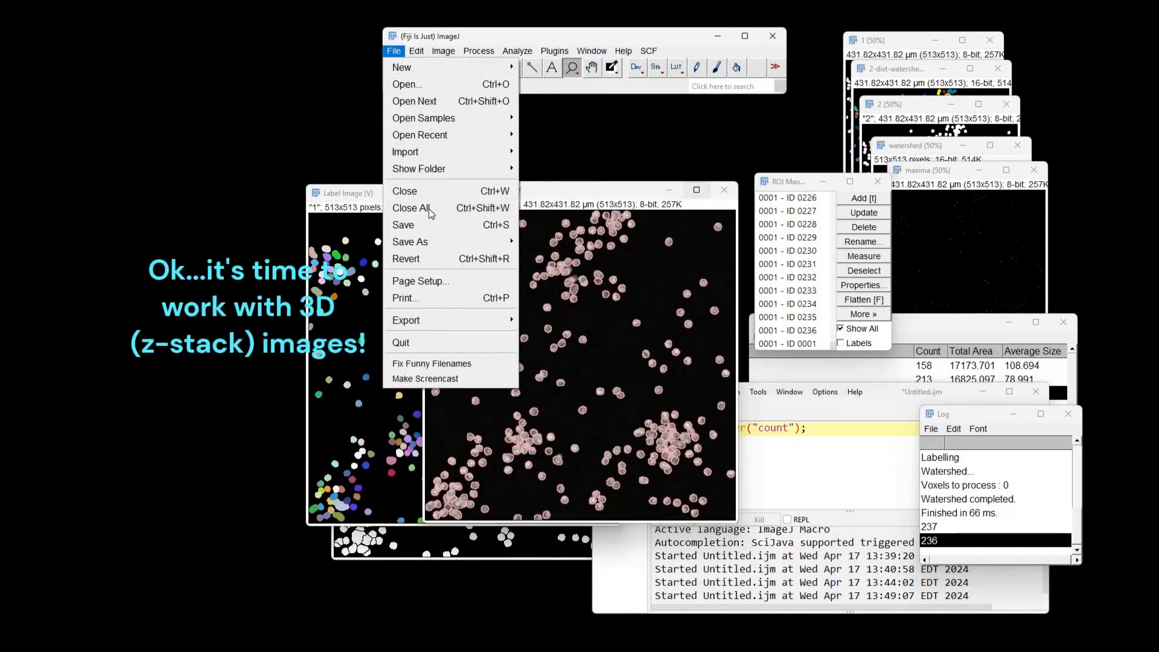
{"action": "left_click", "coordinate": [417, 199]}
{"action": "left_click", "coordinate": [634, 352]}
{"action": "left_click", "coordinate": [955, 212]}
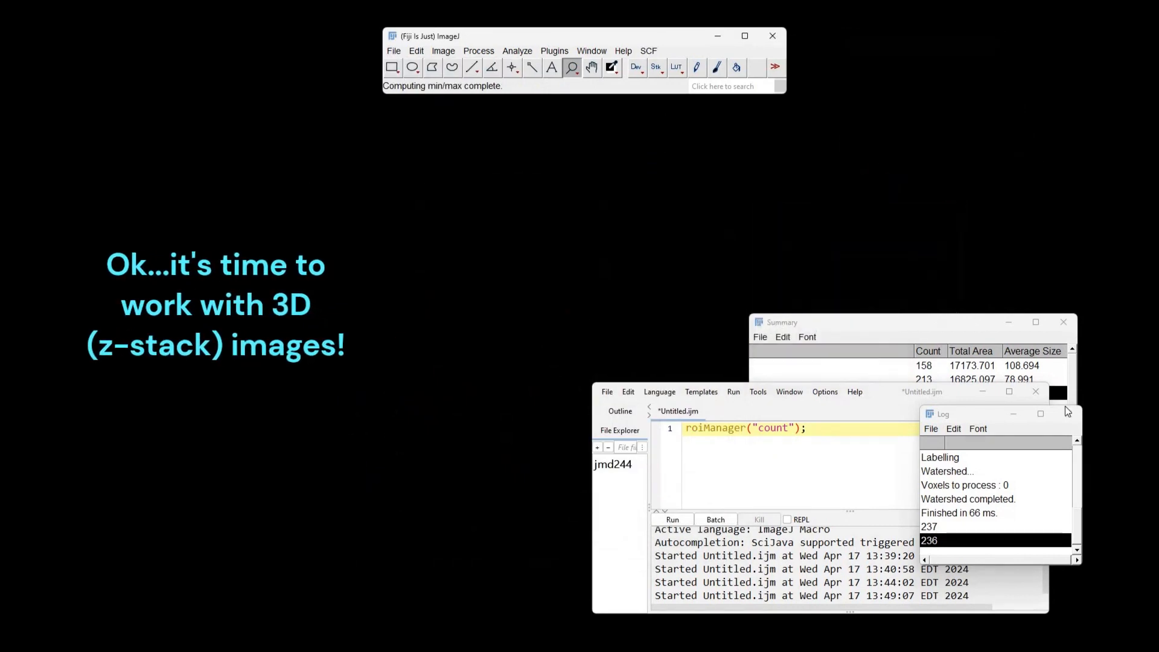
{"action": "left_click", "coordinate": [1064, 322]}
{"action": "left_click", "coordinate": [1068, 413]}
{"action": "left_click", "coordinate": [1037, 391]}
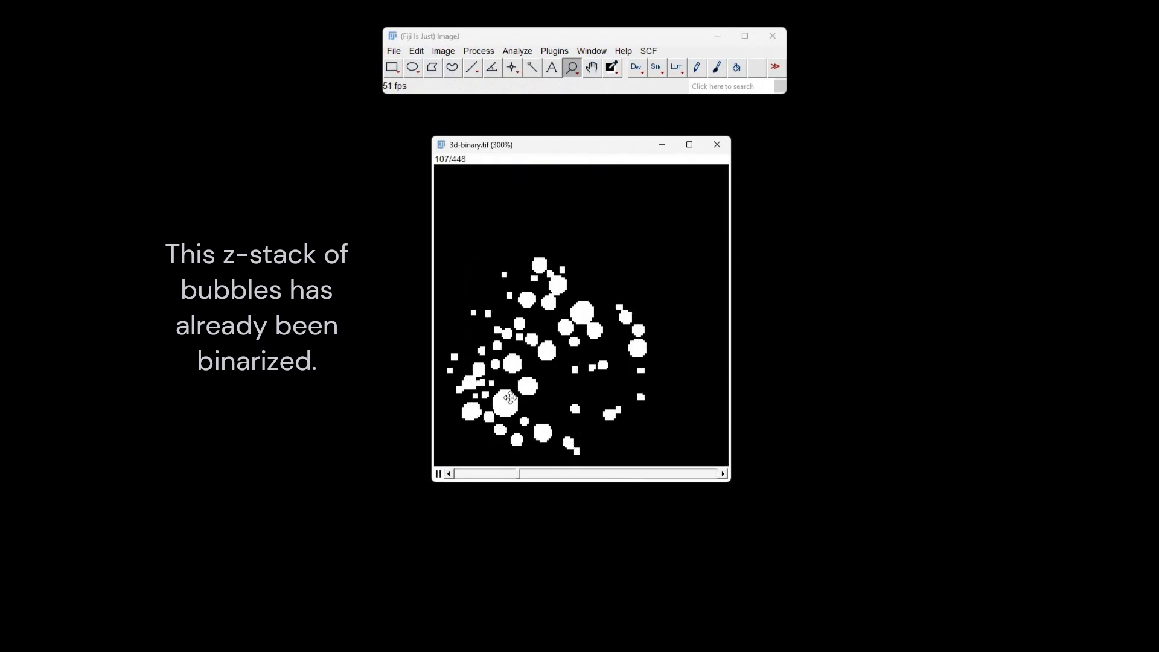
Stop the 3d-binary.tif animation, duplicate the full 1-448 stack as 1, and enlarge the copy to 300%
{"action": "left_click", "coordinate": [439, 475]}
{"action": "right_click", "coordinate": [535, 279]}
{"action": "left_click", "coordinate": [532, 328]}
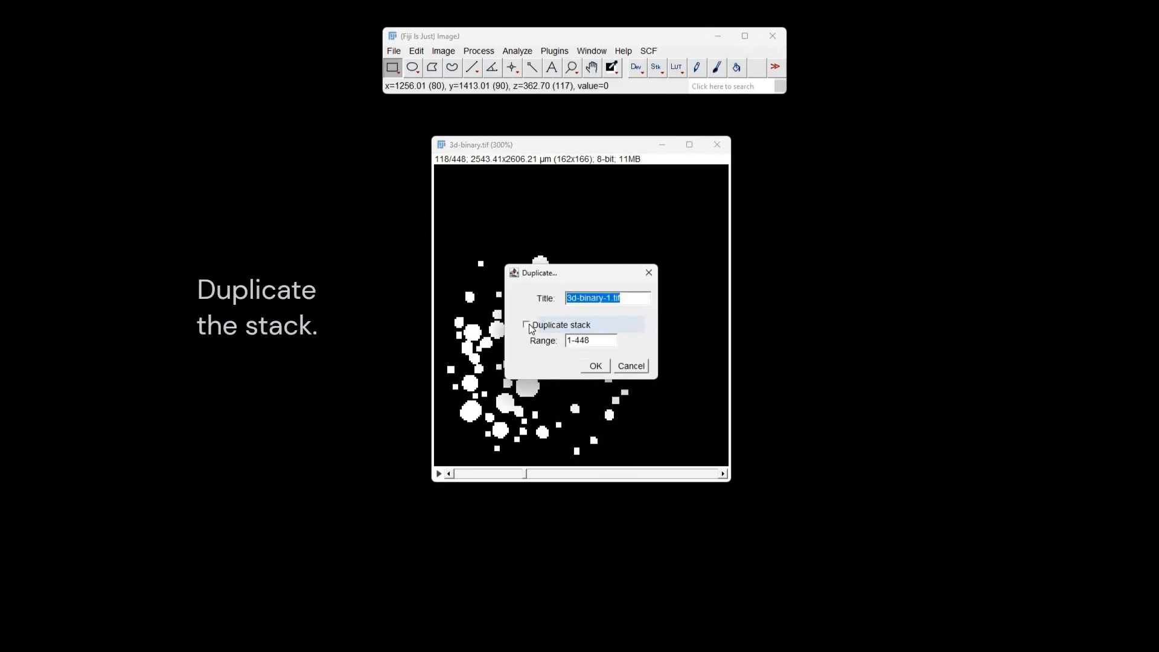
{"action": "left_click", "coordinate": [572, 67]}
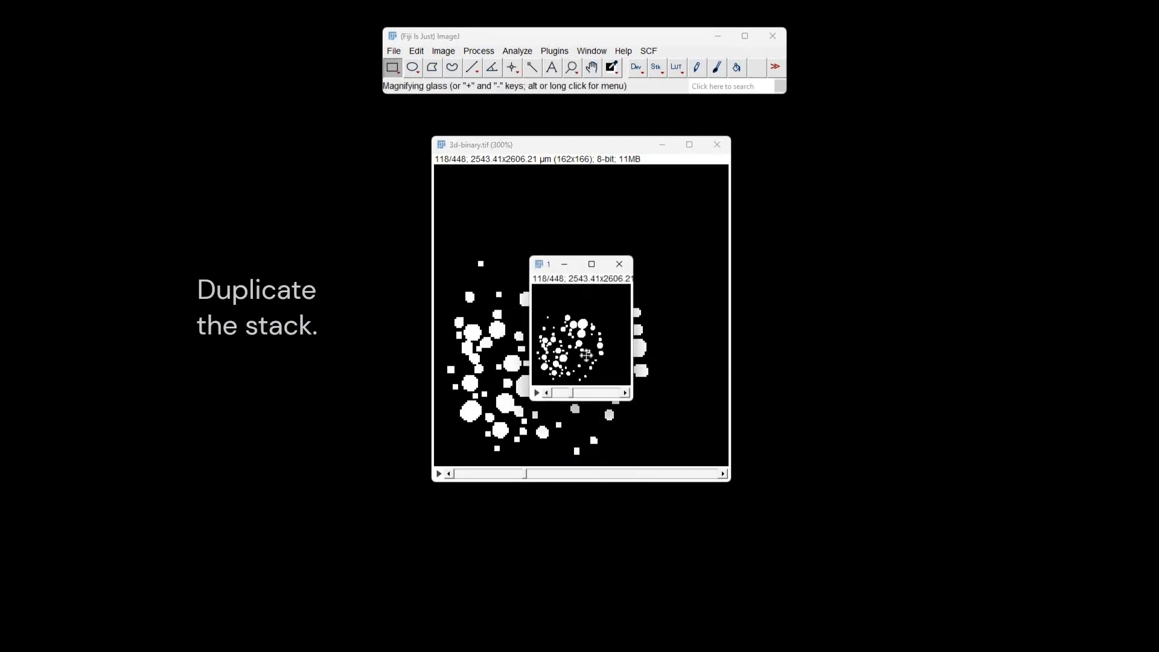
{"action": "double_click", "coordinate": [587, 352]}
{"action": "left_click_drag", "start_coordinate": [619, 263], "coordinate": [524, 148]}
Run MorphoLibJ's Distance Transform Watershed 3D on stack 1 with Borgefors (3,4,5), 16 bits, normalized weights, Dynamic 1 and Connectivity 6
{"action": "left_click", "coordinate": [554, 51]}
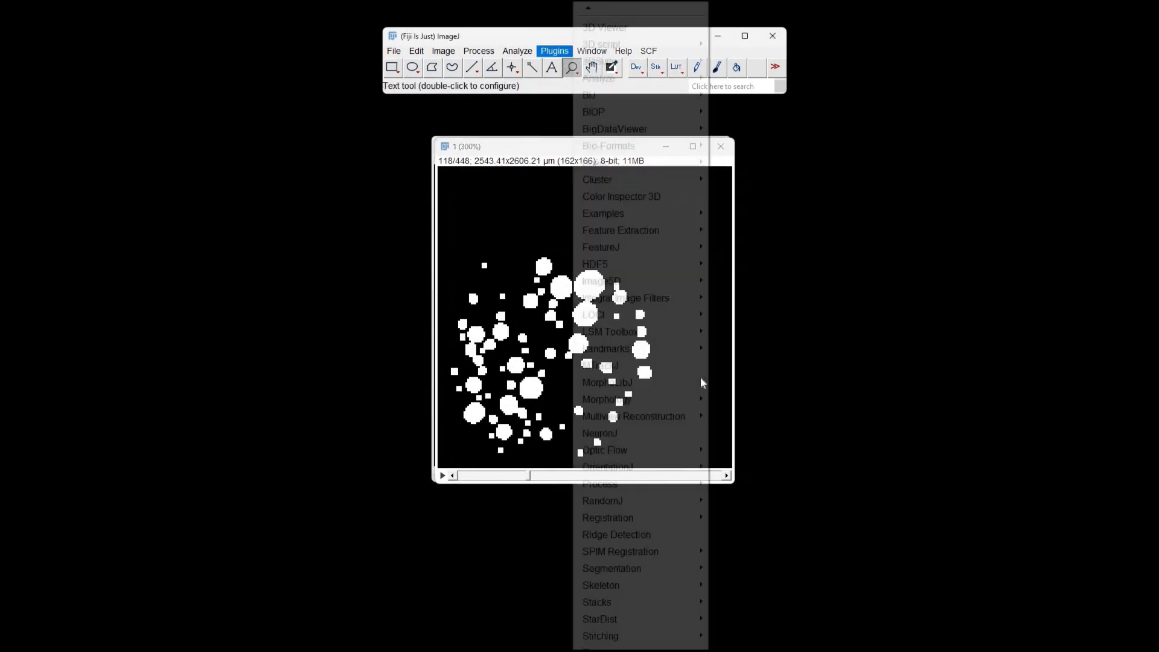
{"action": "mouse_move", "coordinate": [702, 385]}
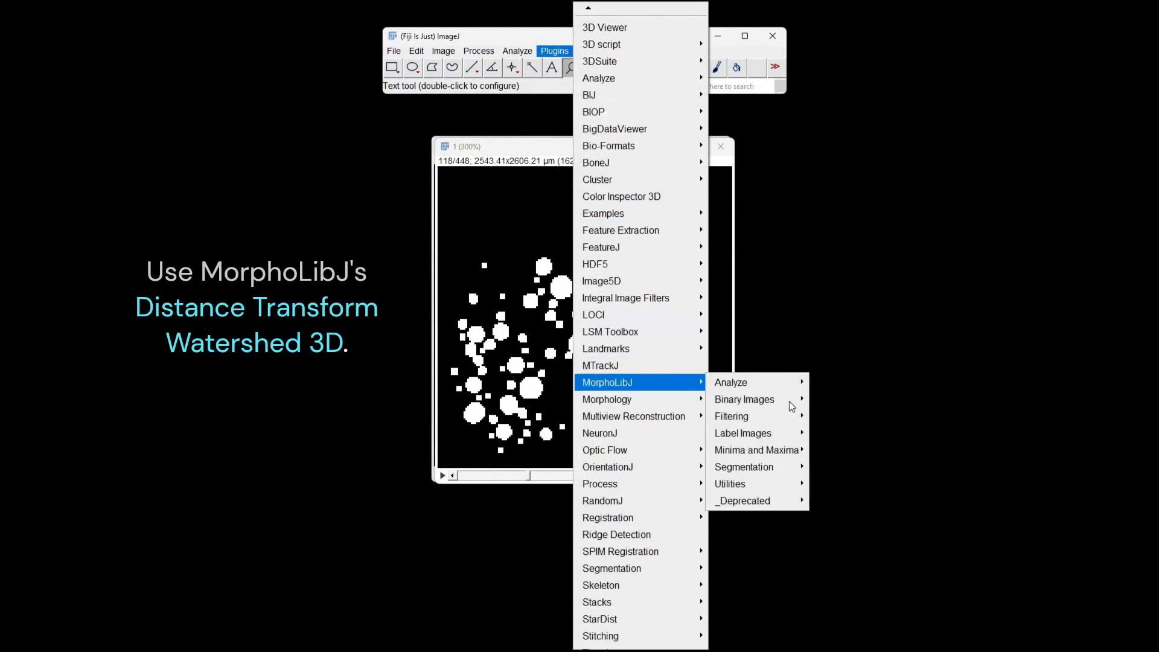
{"action": "mouse_move", "coordinate": [797, 400]}
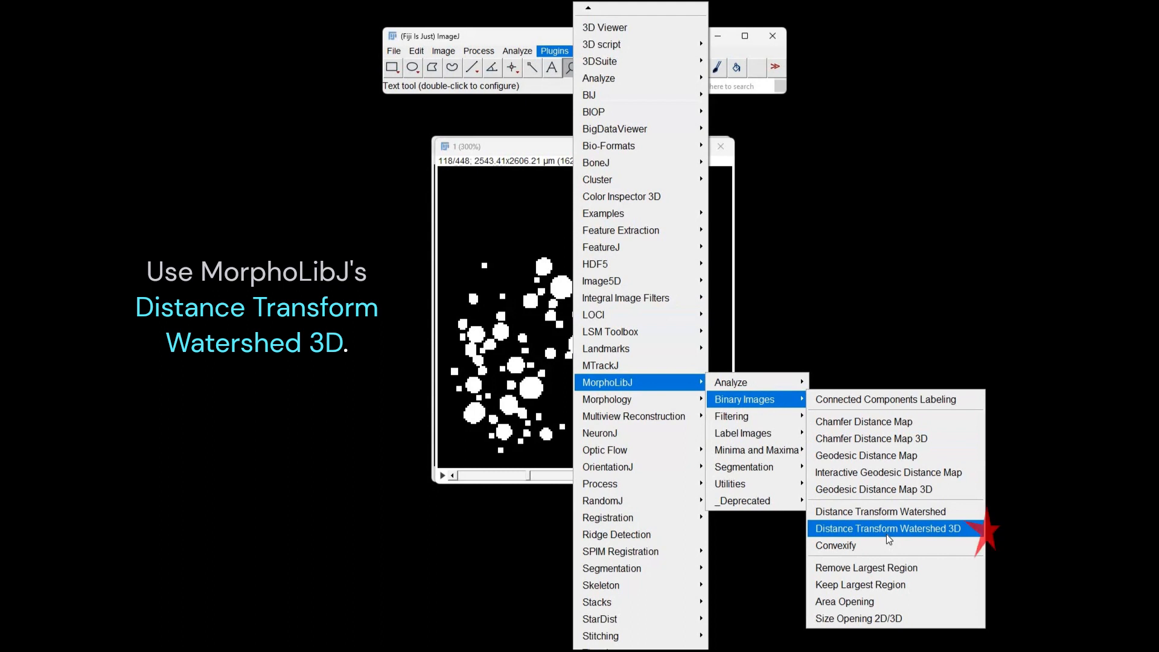
{"action": "left_click", "coordinate": [867, 520]}
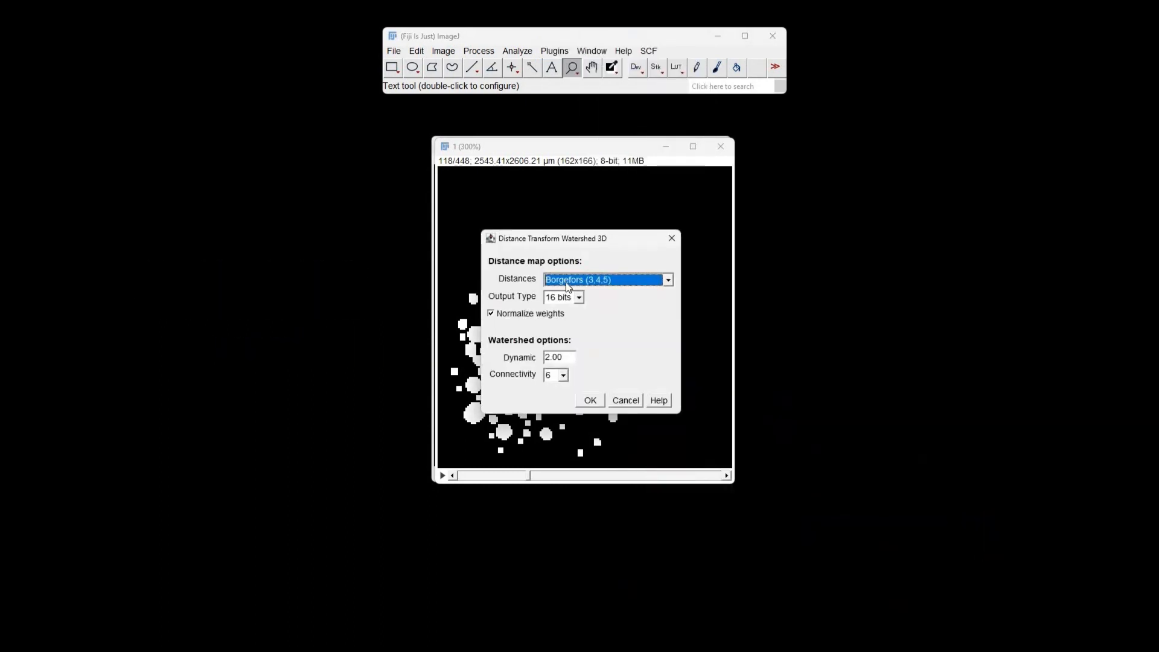
{"action": "left_click", "coordinate": [566, 282]}
{"action": "left_click", "coordinate": [566, 282]}
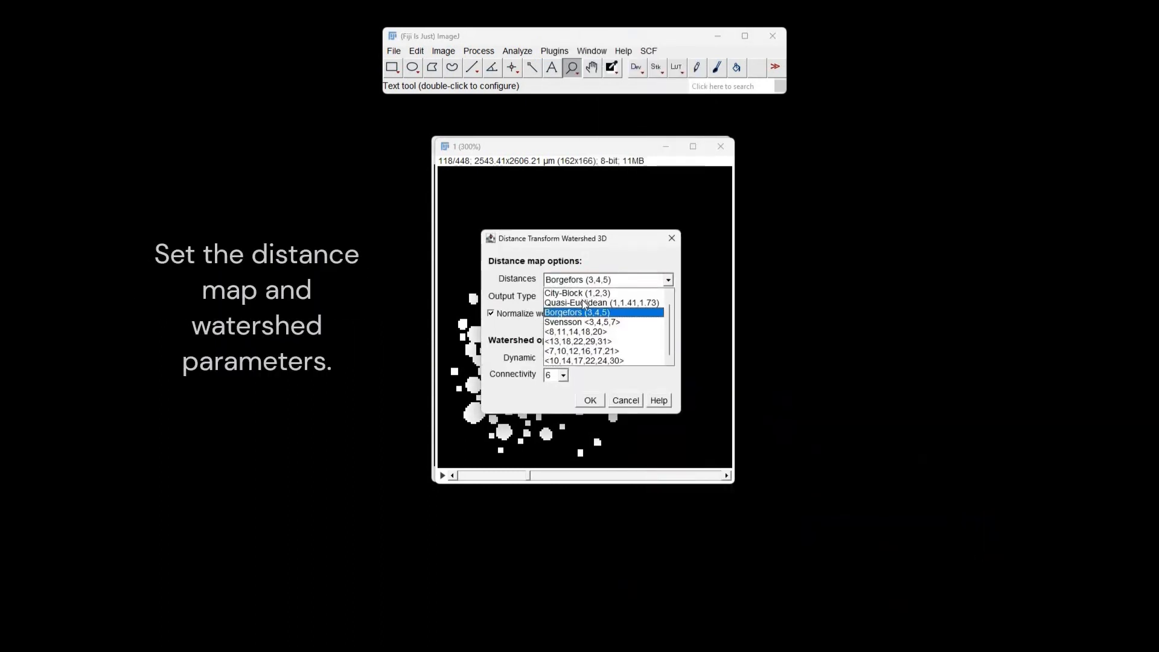
{"action": "left_click", "coordinate": [579, 298]}
{"action": "left_click", "coordinate": [560, 321]}
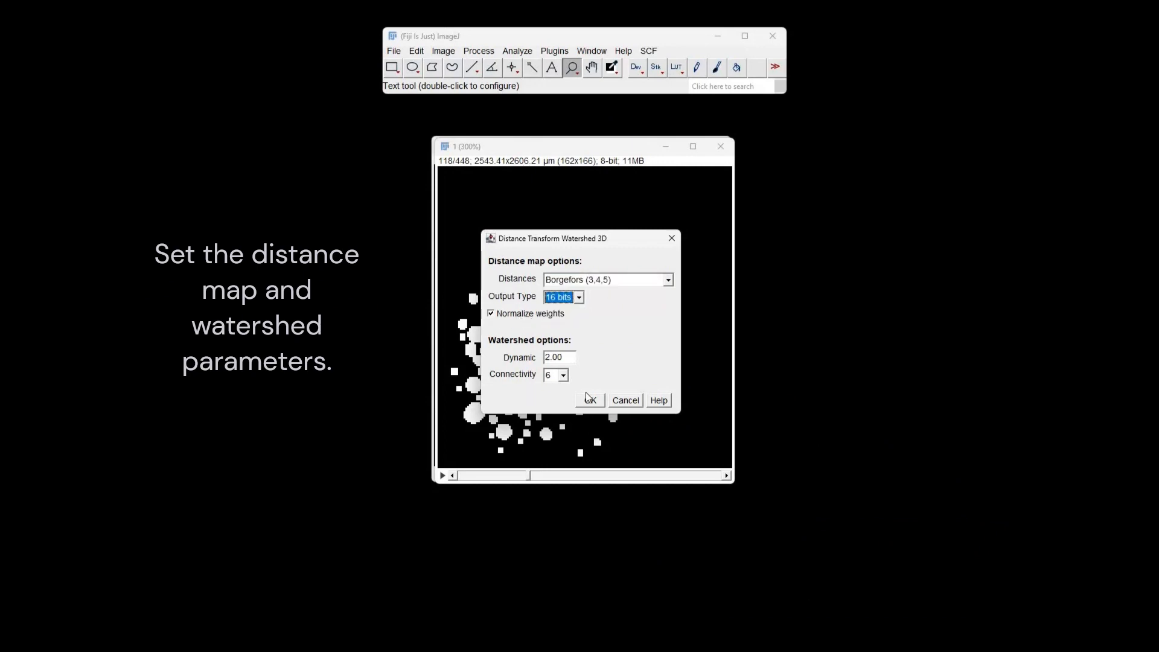
{"action": "left_click", "coordinate": [571, 359]}
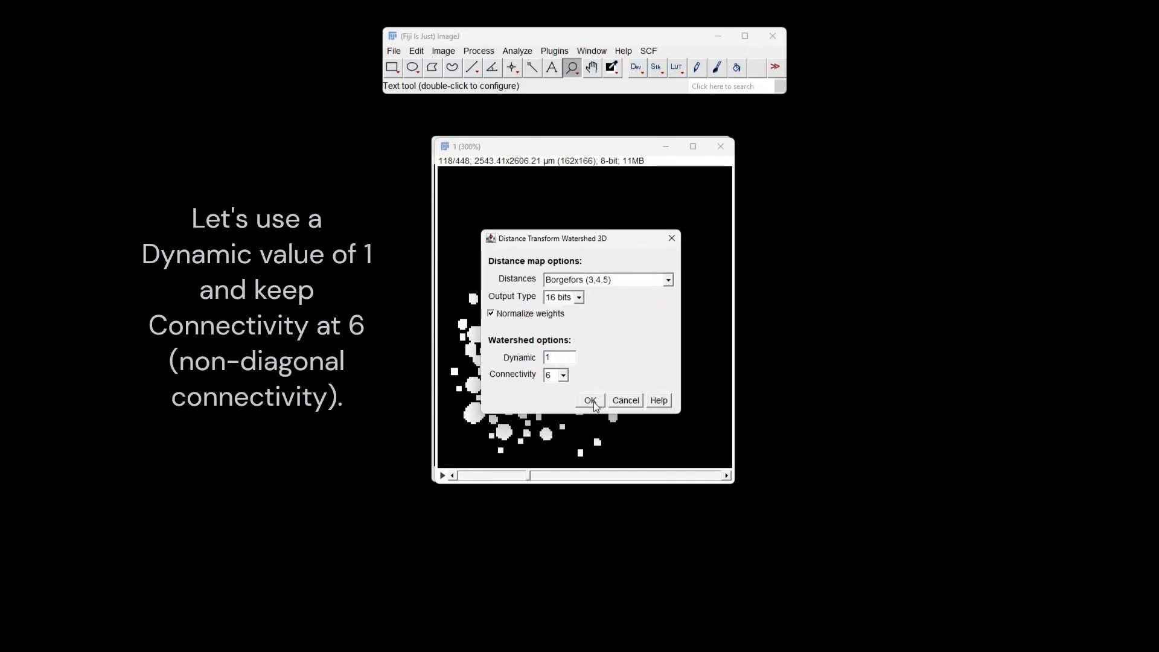
{"action": "key", "text": "Return"}
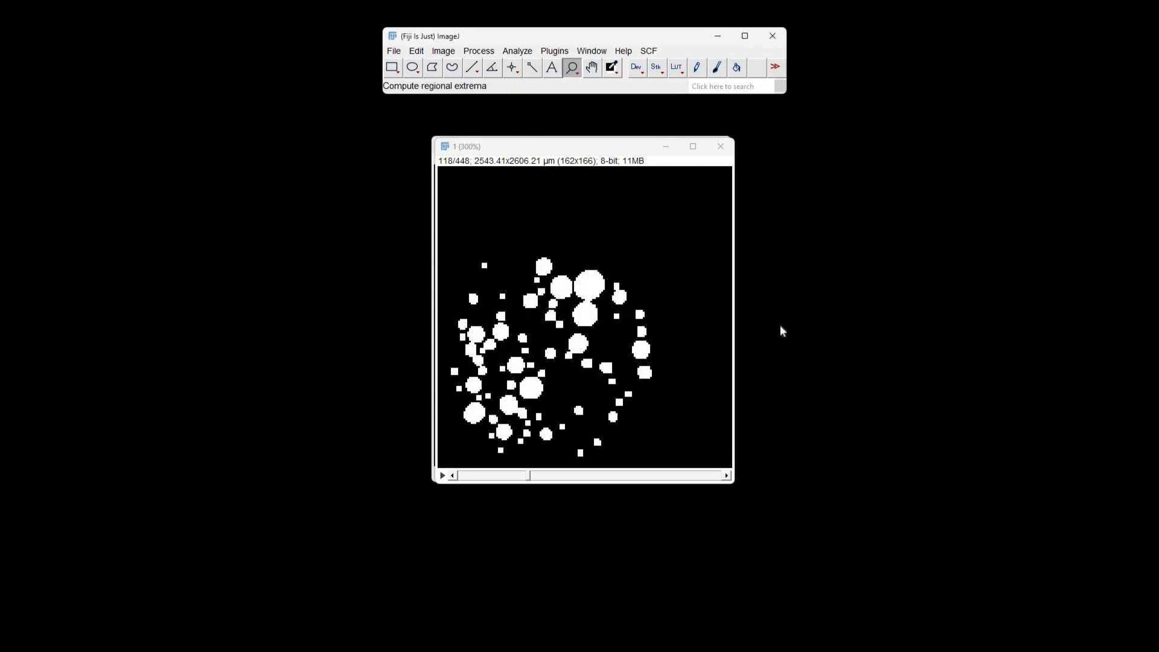
Apply a multicolour lookup table to the watershed label stack and play its enlarged slices to check the splitting
{"action": "left_click", "coordinate": [677, 67]}
{"action": "left_click", "coordinate": [719, 571]}
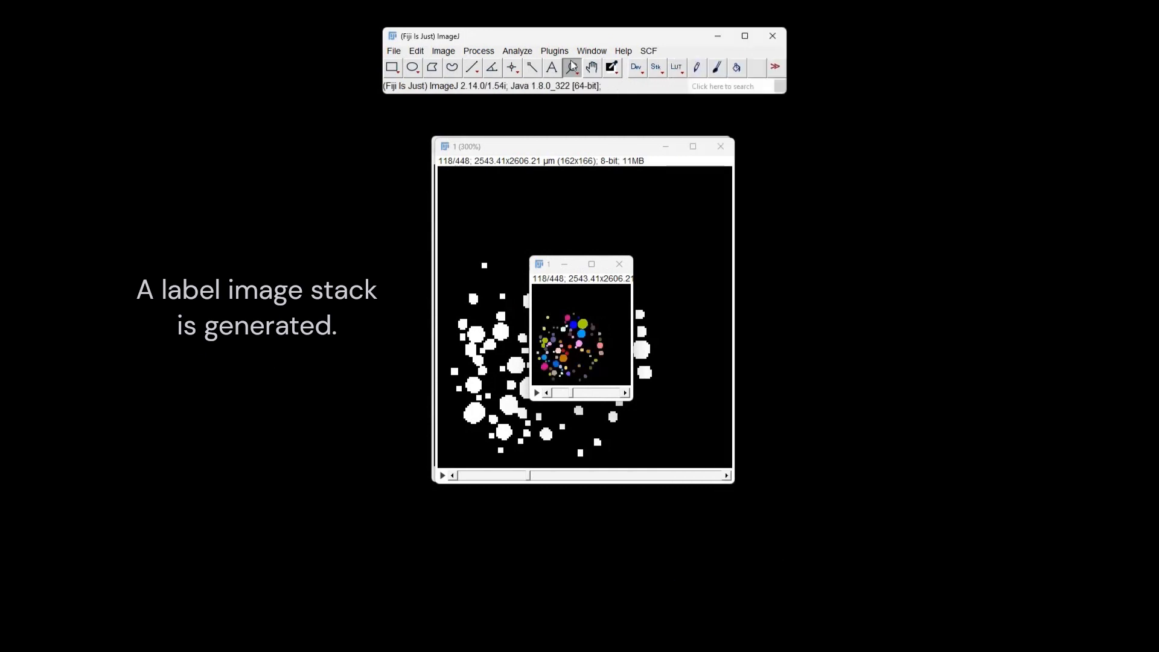
{"action": "triple_click", "coordinate": [591, 345]}
{"action": "left_click_drag", "start_coordinate": [615, 267], "coordinate": [543, 151]}
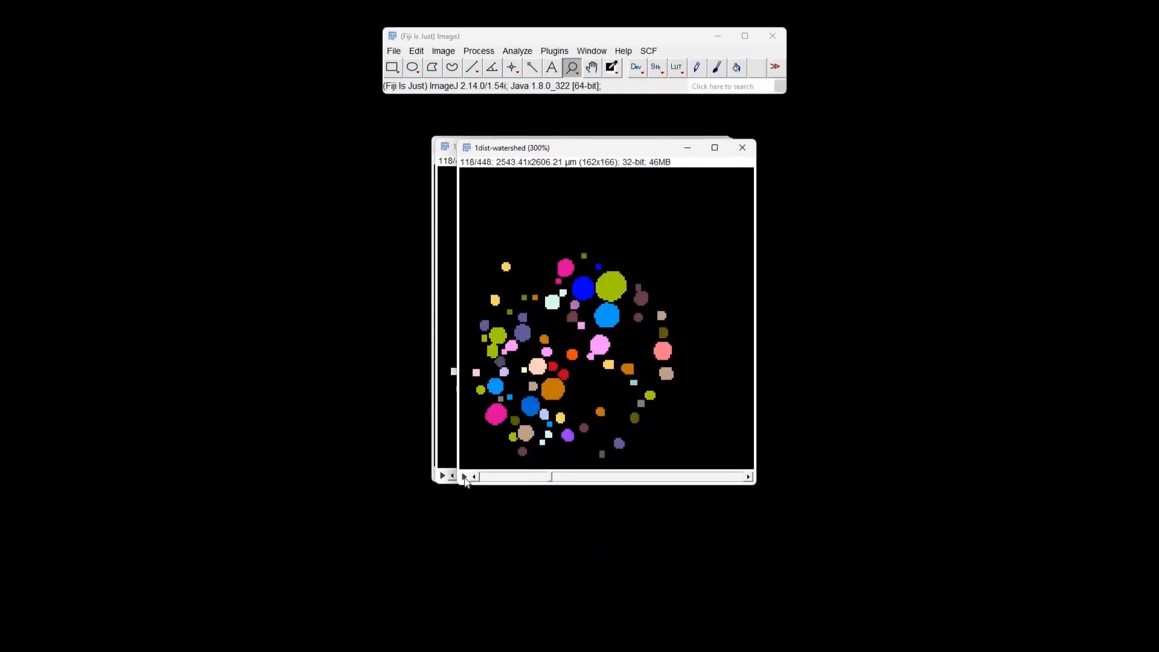
{"action": "left_click", "coordinate": [464, 477]}
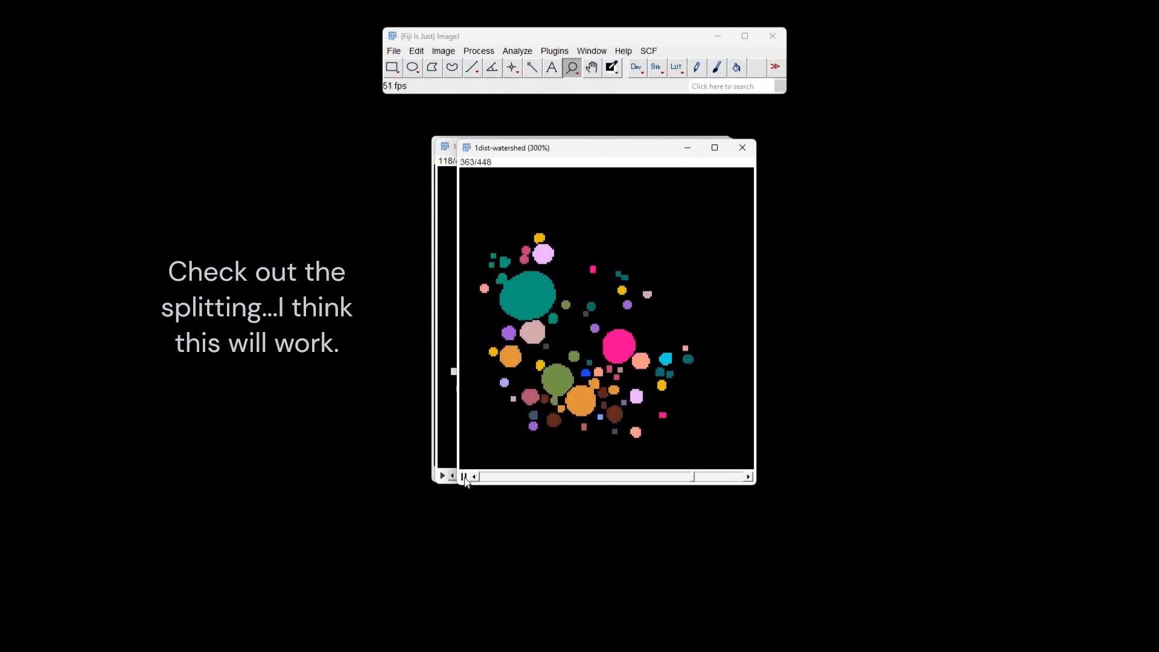
{"action": "left_click", "coordinate": [464, 477]}
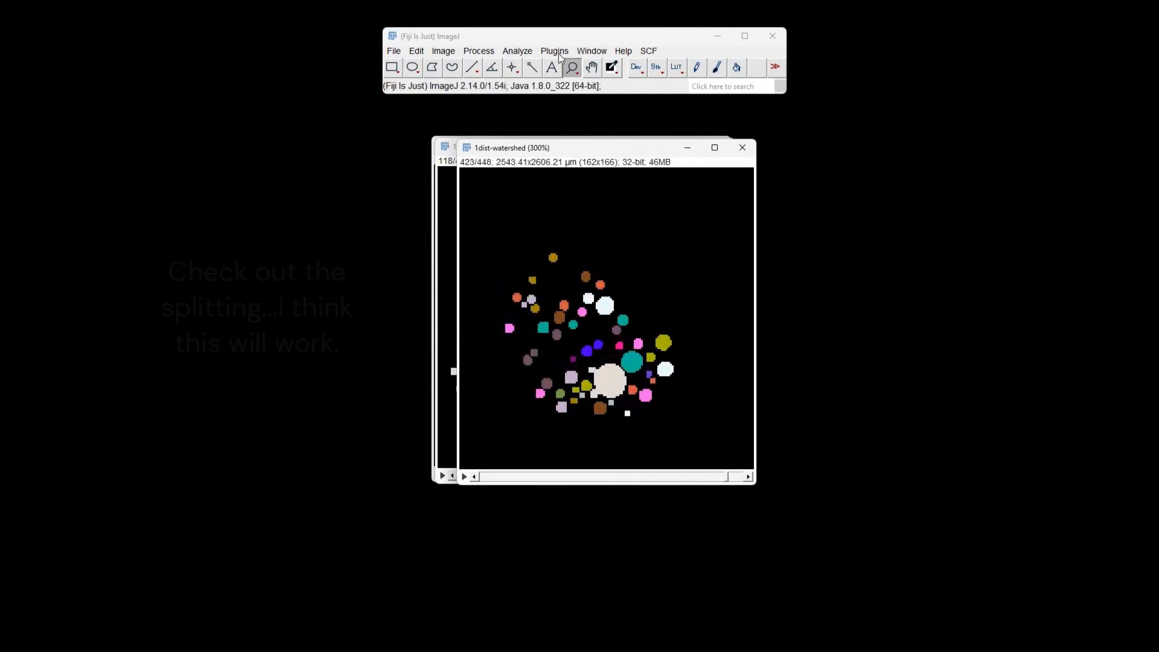
Add the 1dist-watershed label stack to 3DSuite's 3D Manager and check the number of objects in the Log
{"action": "left_click", "coordinate": [559, 53]}
{"action": "mouse_move", "coordinate": [628, 61]}
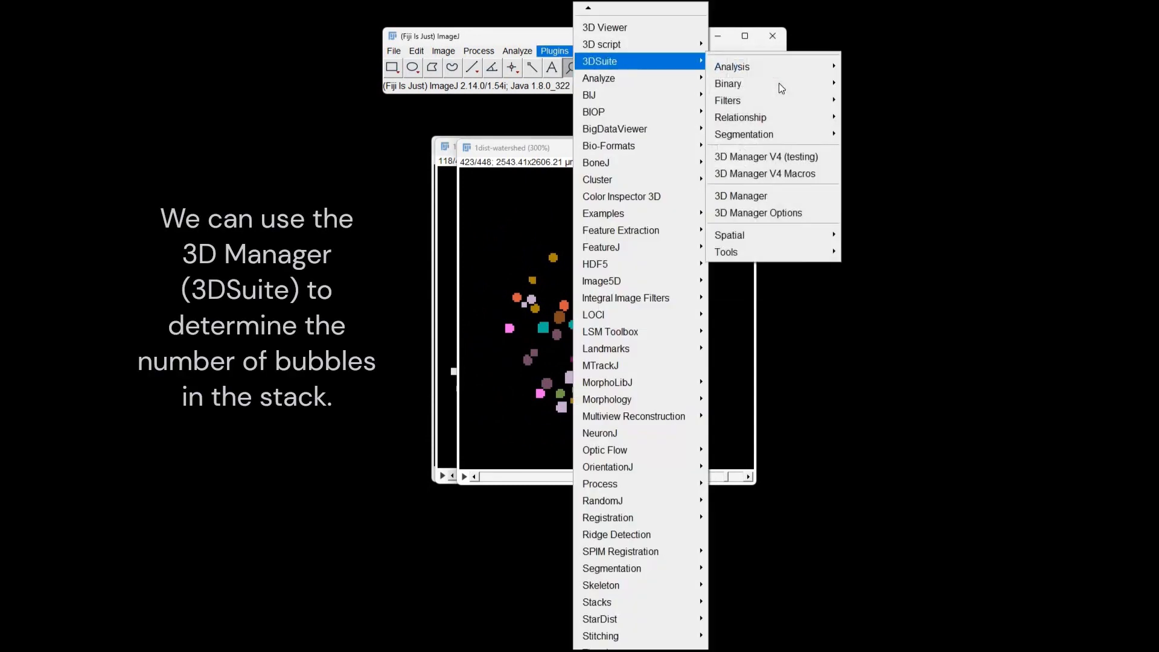
{"action": "left_click", "coordinate": [766, 200]}
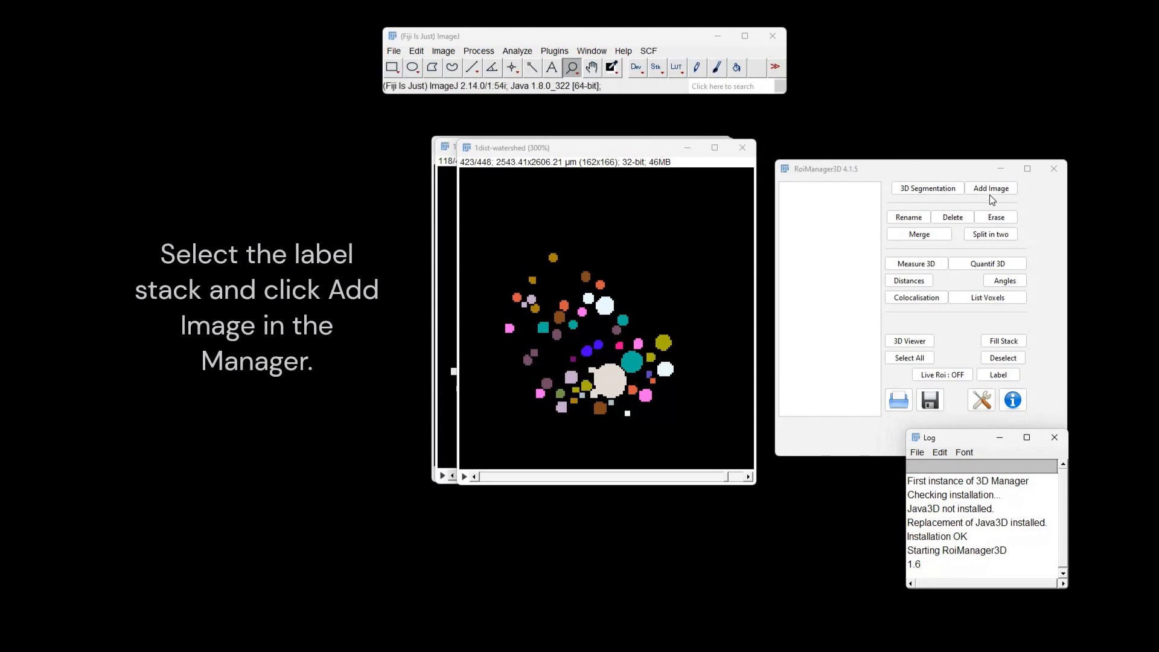
{"action": "left_click", "coordinate": [987, 191]}
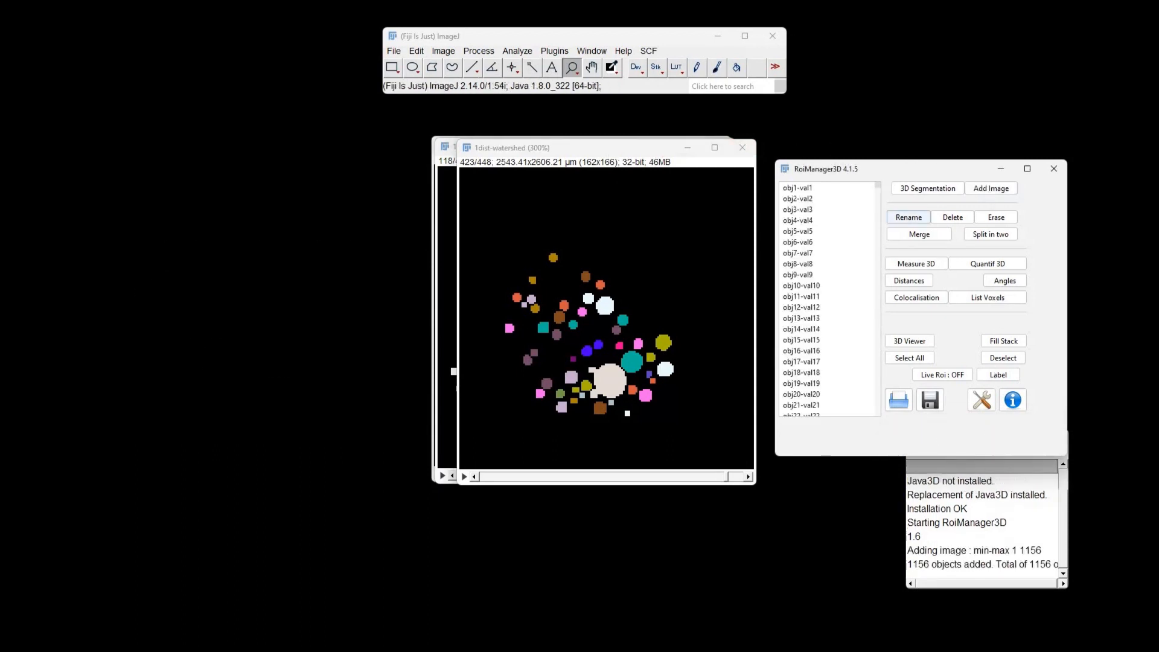
{"action": "left_click", "coordinate": [966, 466]}
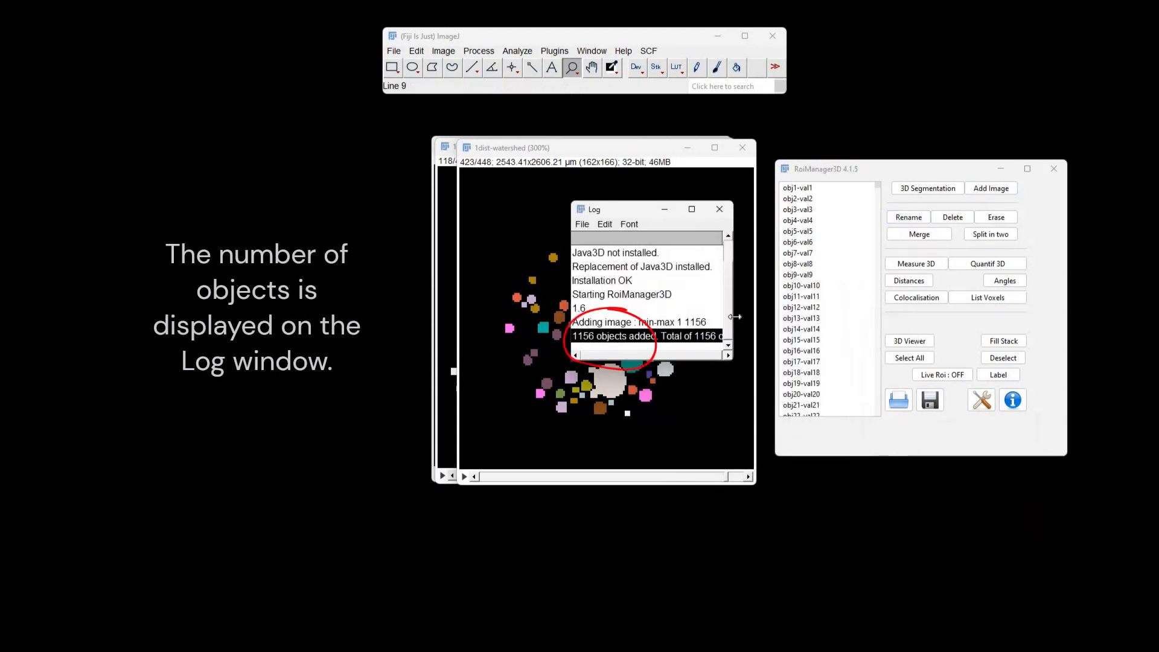
{"action": "left_click_drag", "start_coordinate": [827, 314], "coordinate": [806, 316]}
{"action": "left_click_drag", "start_coordinate": [650, 211], "coordinate": [662, 227]}
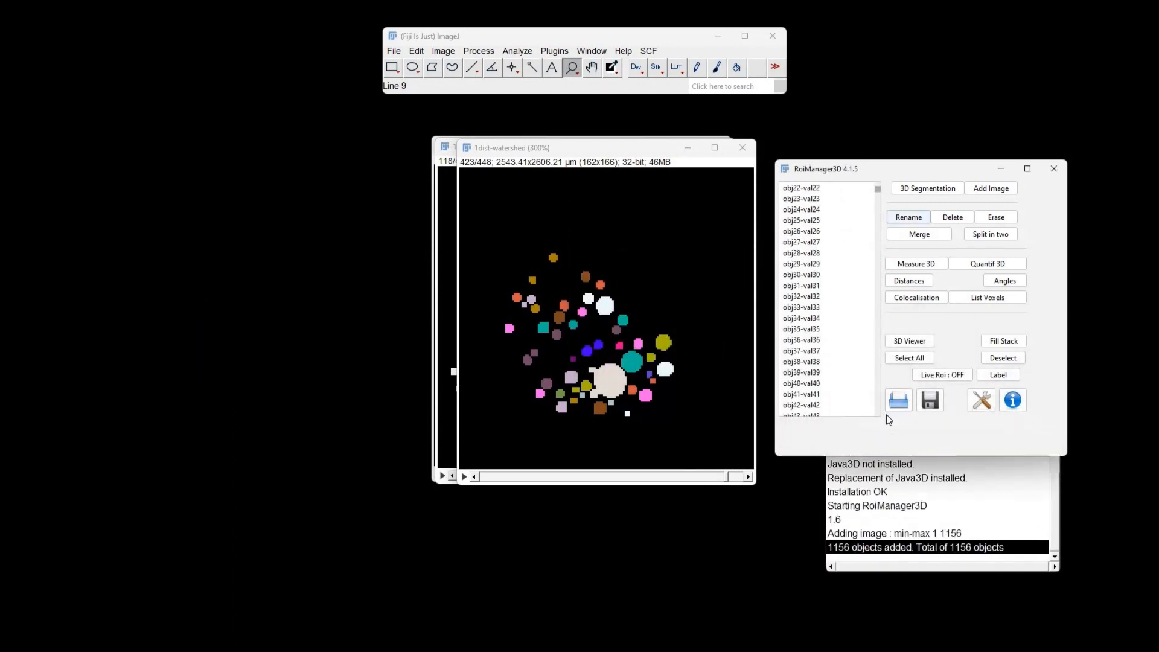
{"action": "left_click_drag", "start_coordinate": [877, 410], "coordinate": [877, 191]}
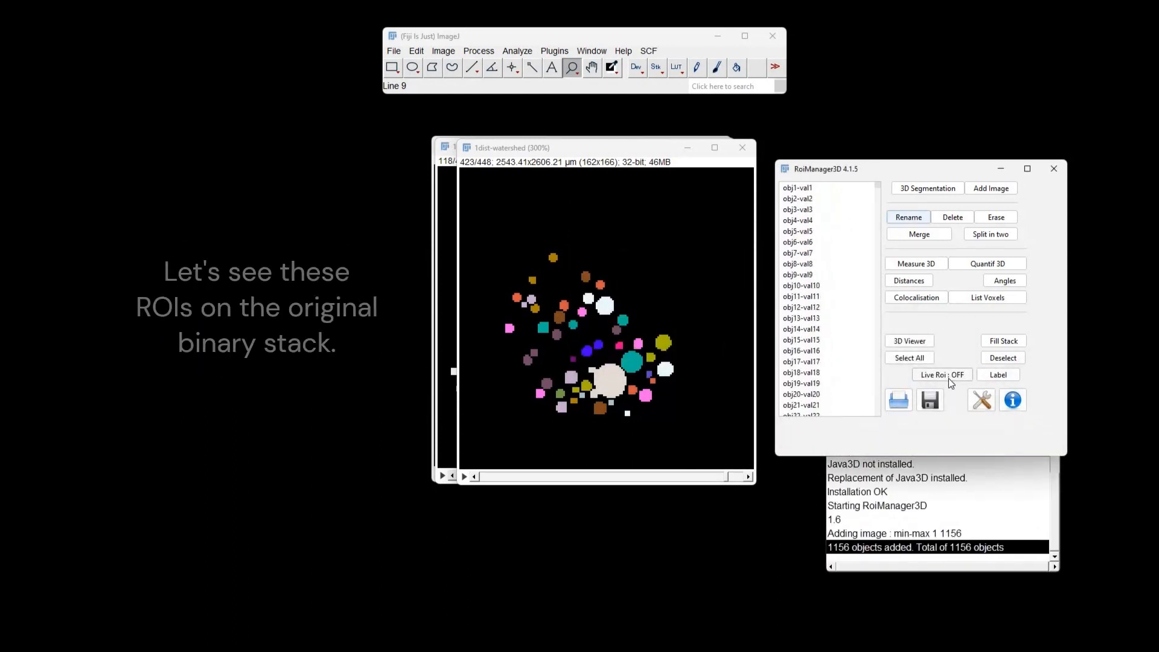
Turn on Live Roi for all 3D Manager objects and display their outlines on binary stack 1
{"action": "left_click", "coordinate": [948, 375]}
{"action": "left_click_drag", "start_coordinate": [574, 155], "coordinate": [627, 202]}
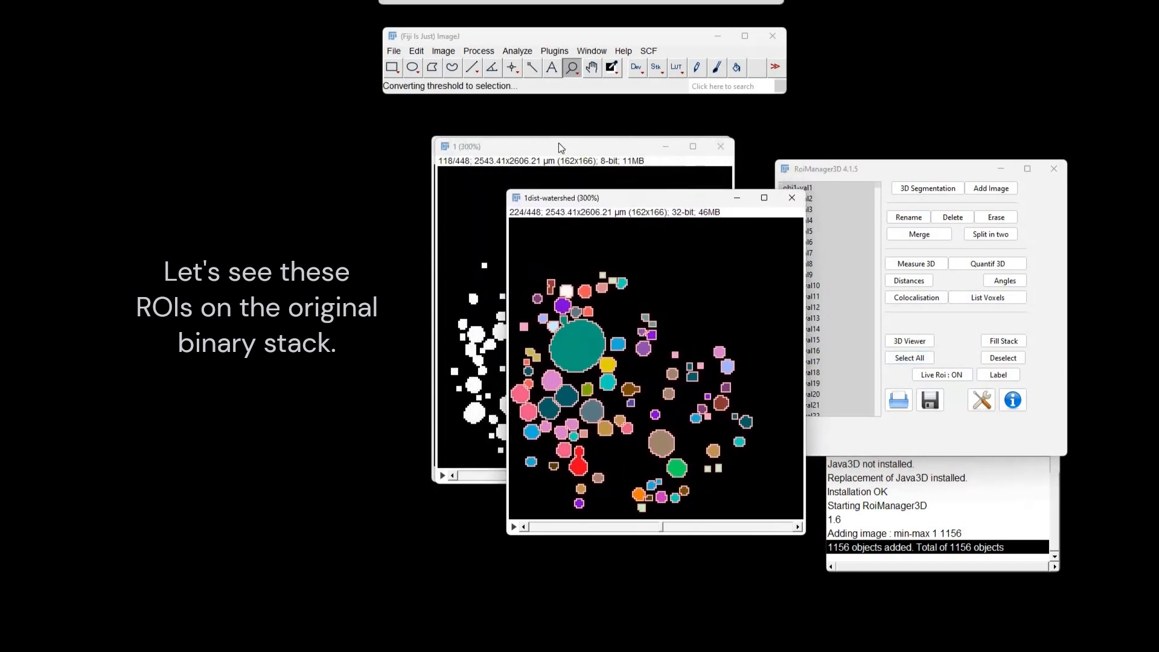
{"action": "left_click", "coordinate": [567, 151]}
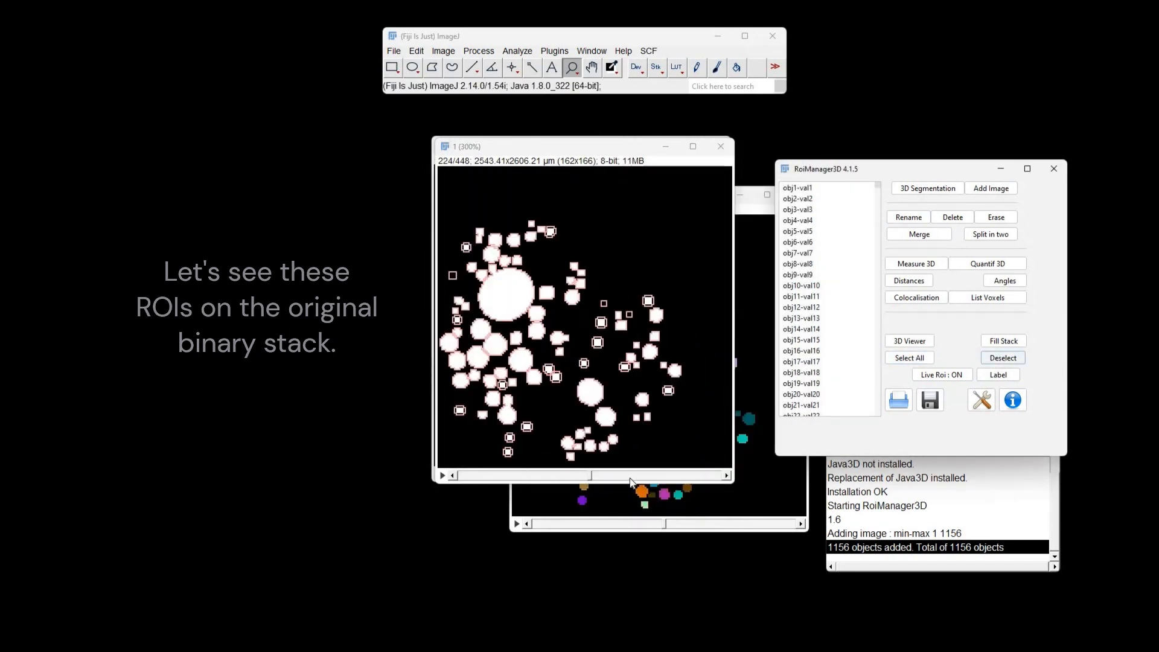
Check the object outlines across the slices of stack 1, and display only obj16-val16
{"action": "mouse_move", "coordinate": [590, 476]}
{"action": "left_mouse_down"}
{"action": "mouse_move", "coordinate": [719, 485]}
{"action": "mouse_move", "coordinate": [589, 488]}
{"action": "left_mouse_up"}
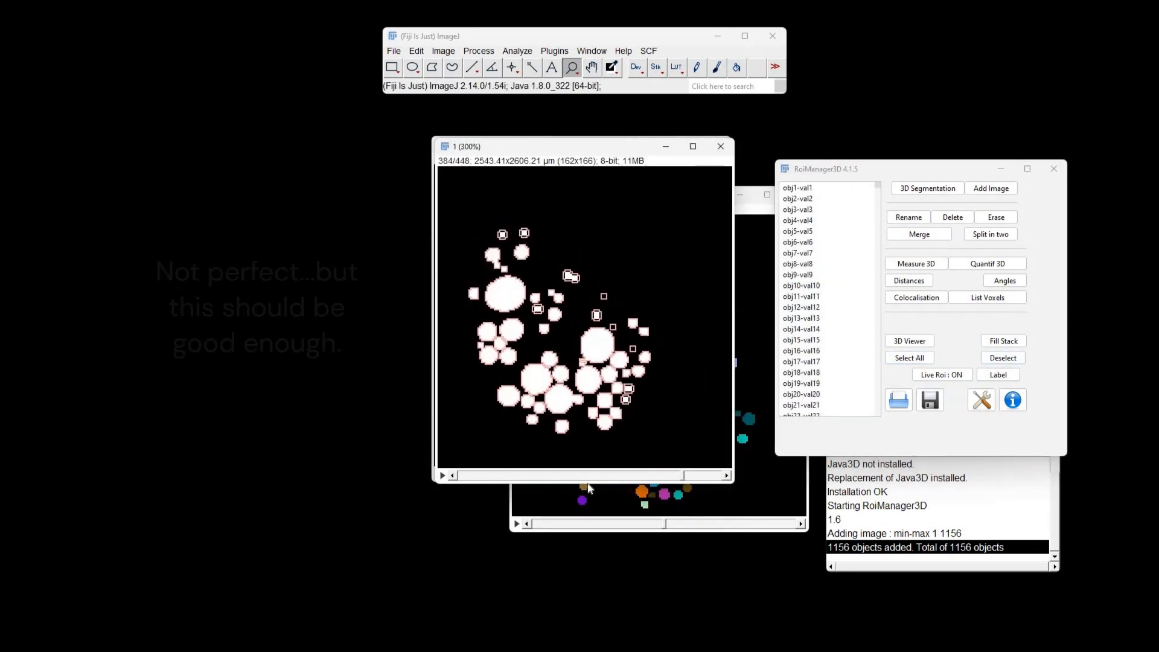
{"action": "left_click", "coordinate": [1003, 358]}
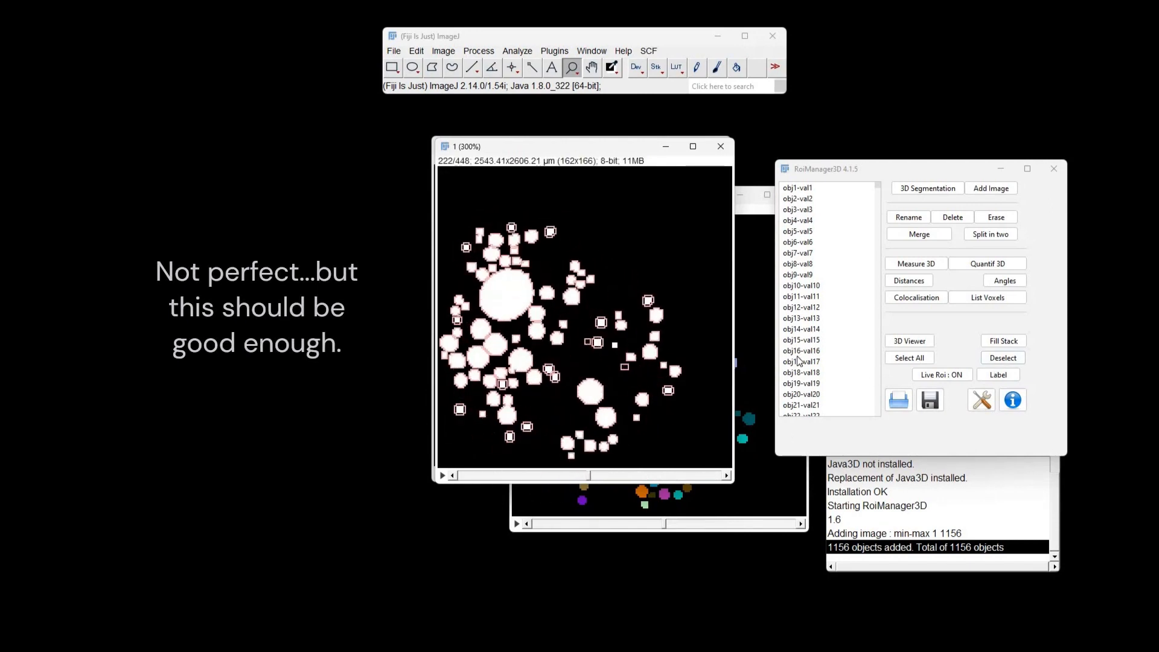
{"action": "left_click", "coordinate": [833, 355]}
Close the 1dist-watershed label stack and delete obj16-val16 from the 3D Manager
{"action": "left_click_drag", "start_coordinate": [556, 151], "coordinate": [492, 175]}
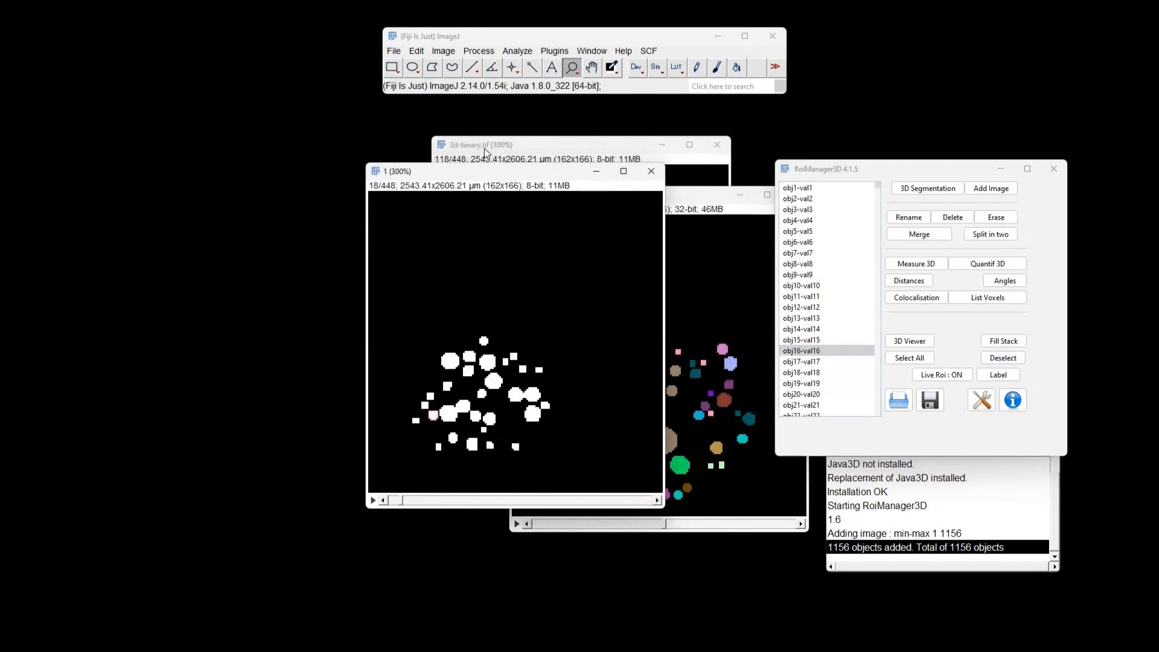
{"action": "left_click", "coordinate": [741, 213]}
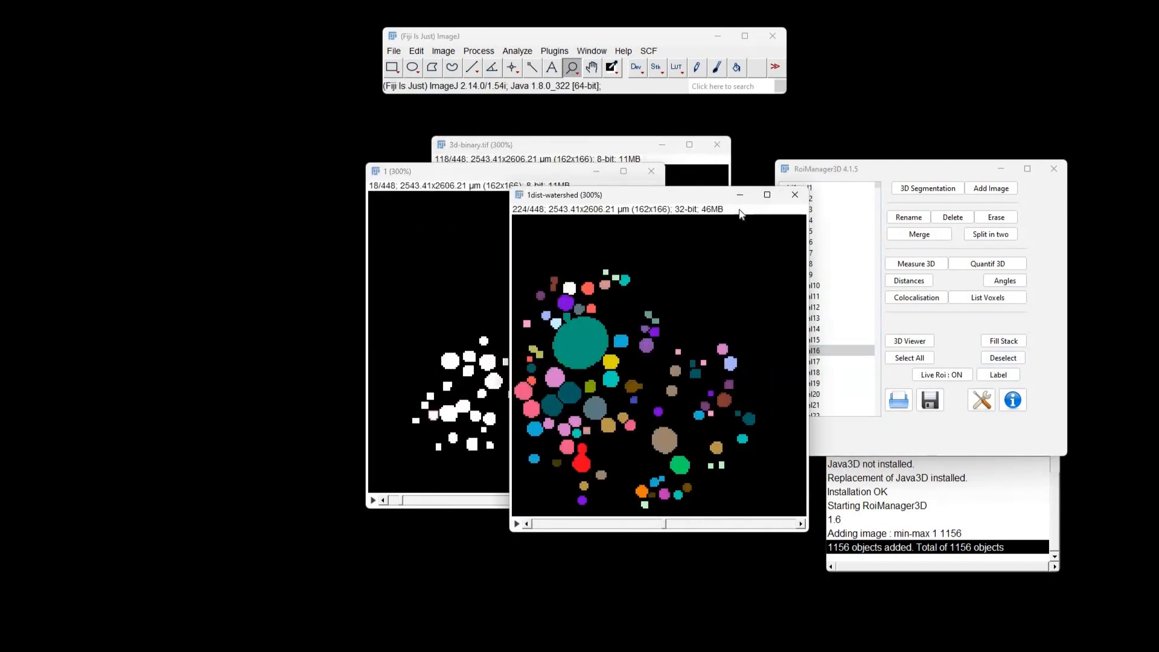
{"action": "left_click", "coordinate": [799, 198]}
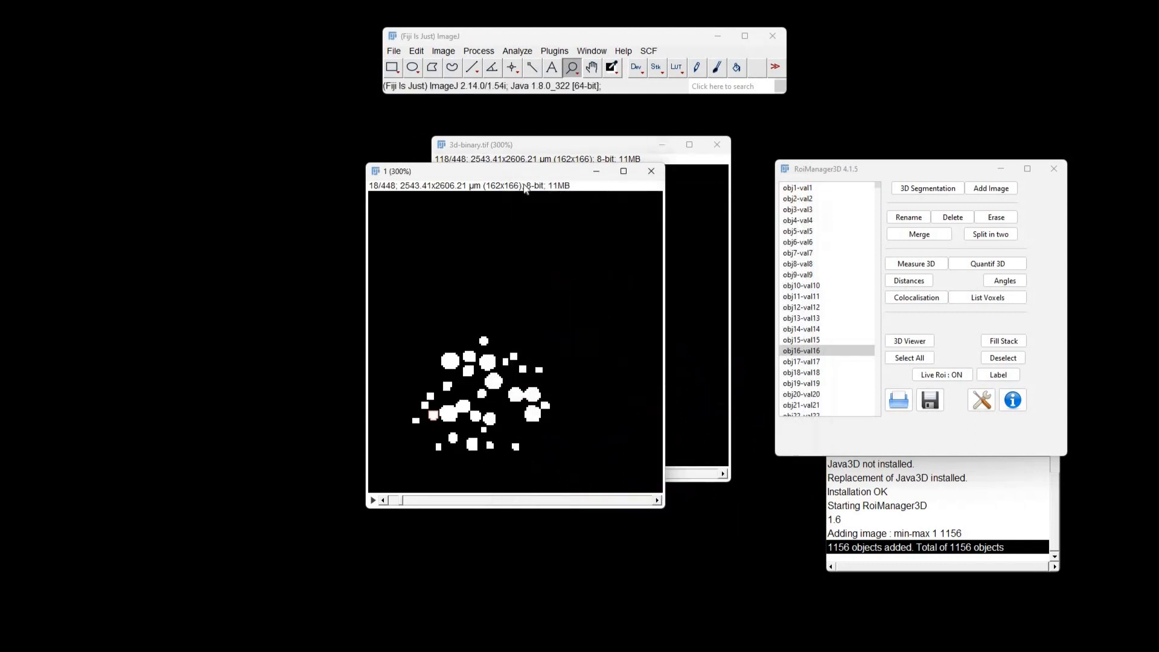
{"action": "left_click_drag", "start_coordinate": [547, 173], "coordinate": [593, 157]}
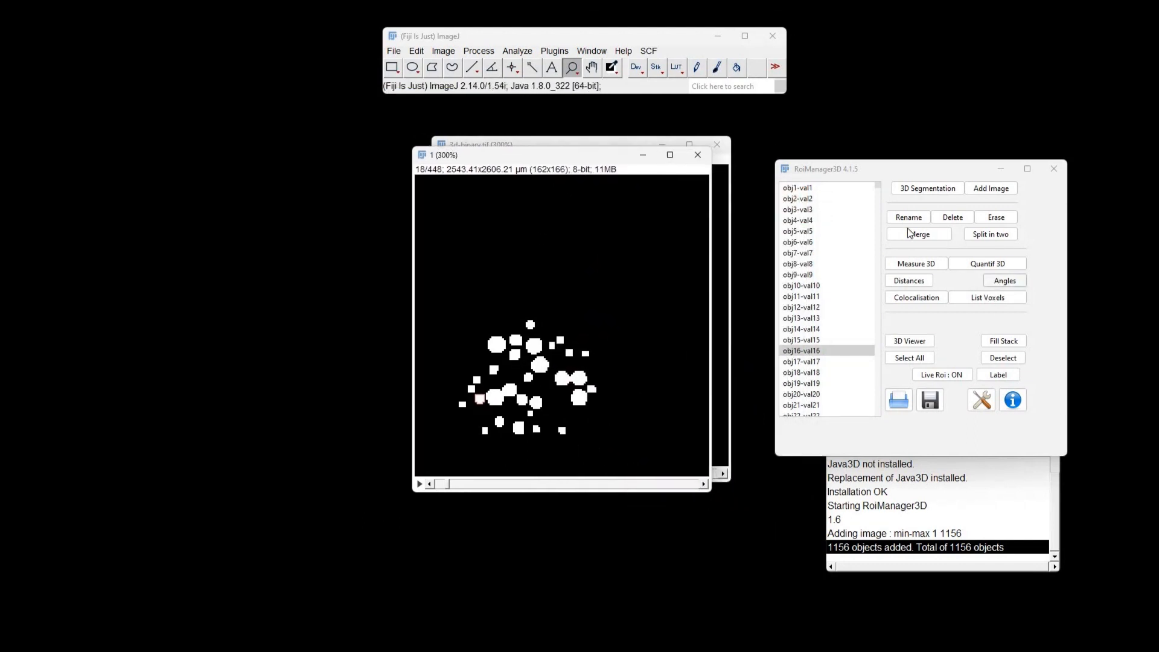
{"action": "left_click", "coordinate": [953, 219]}
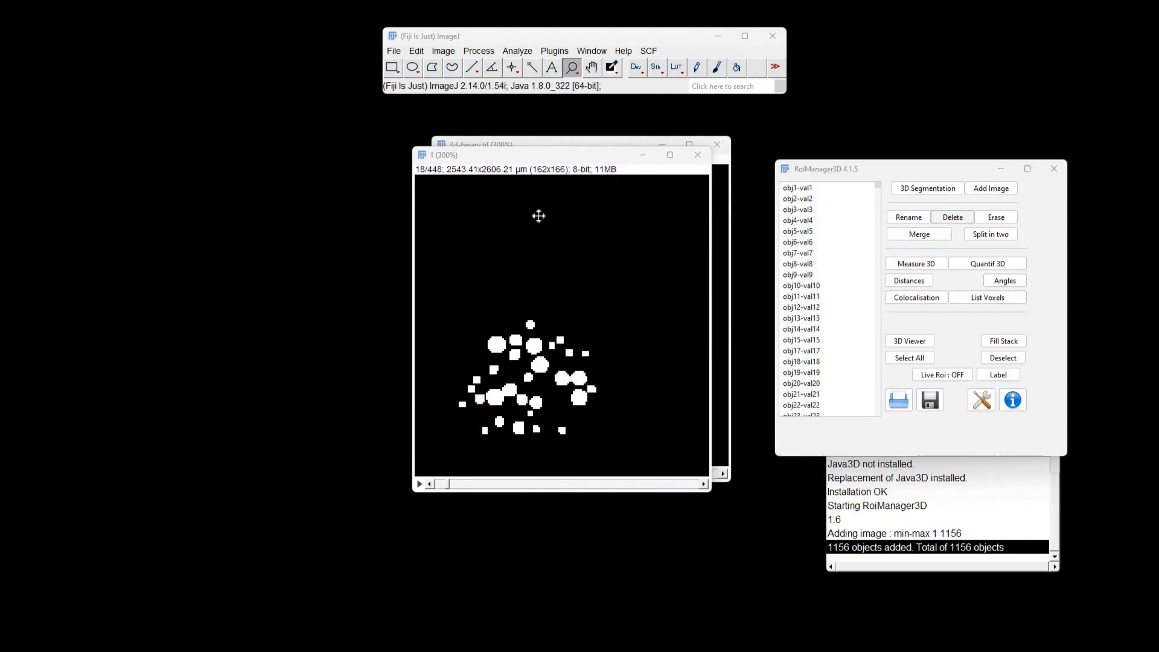
Run 3DSuite's 3D Watershed Split on binary mask 1 with Automatic seeds and a radius of 2 pixels
{"action": "left_click", "coordinate": [560, 52]}
{"action": "mouse_move", "coordinate": [641, 61]}
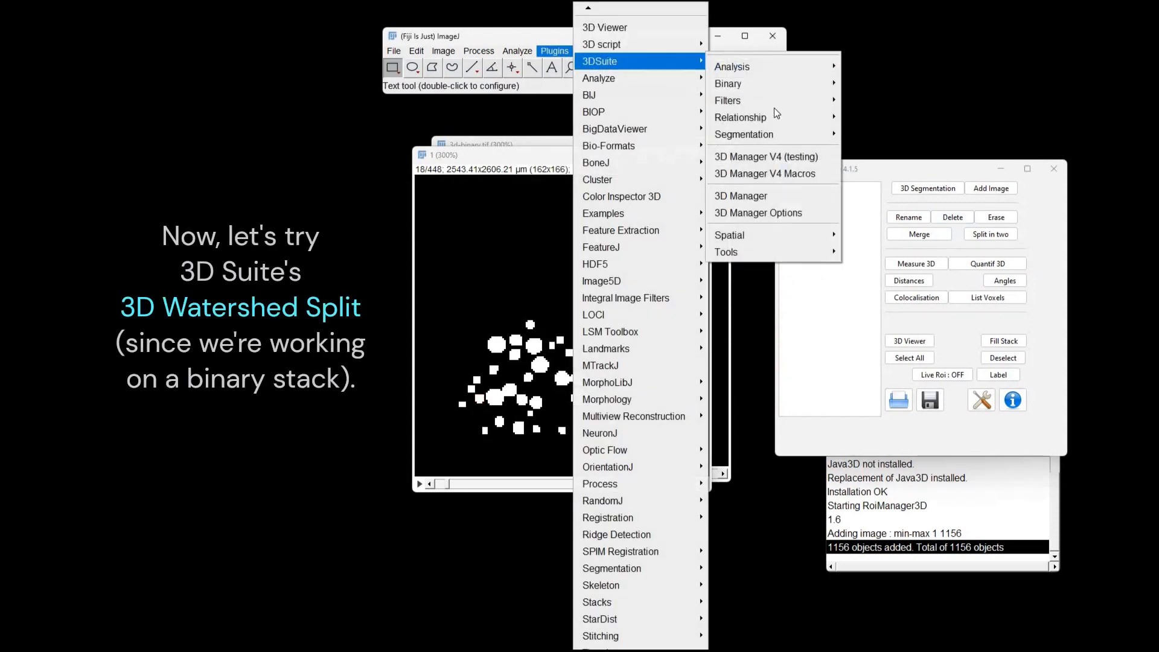
{"action": "mouse_move", "coordinate": [775, 134]}
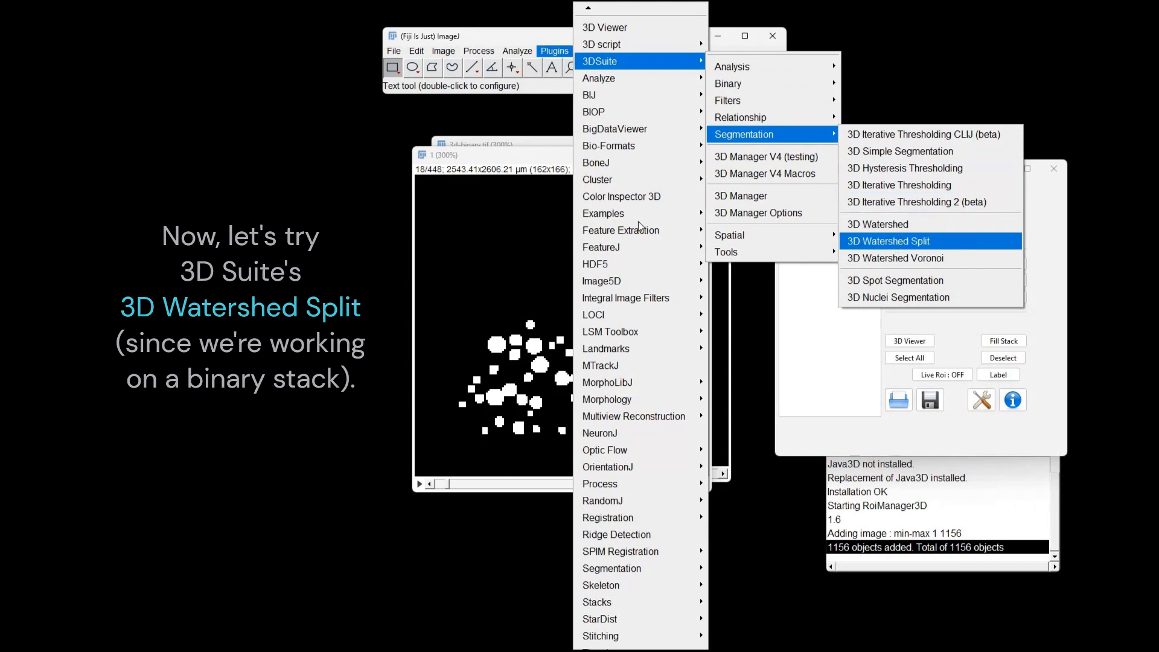
{"action": "left_click", "coordinate": [895, 241]}
{"action": "left_click", "coordinate": [632, 319]}
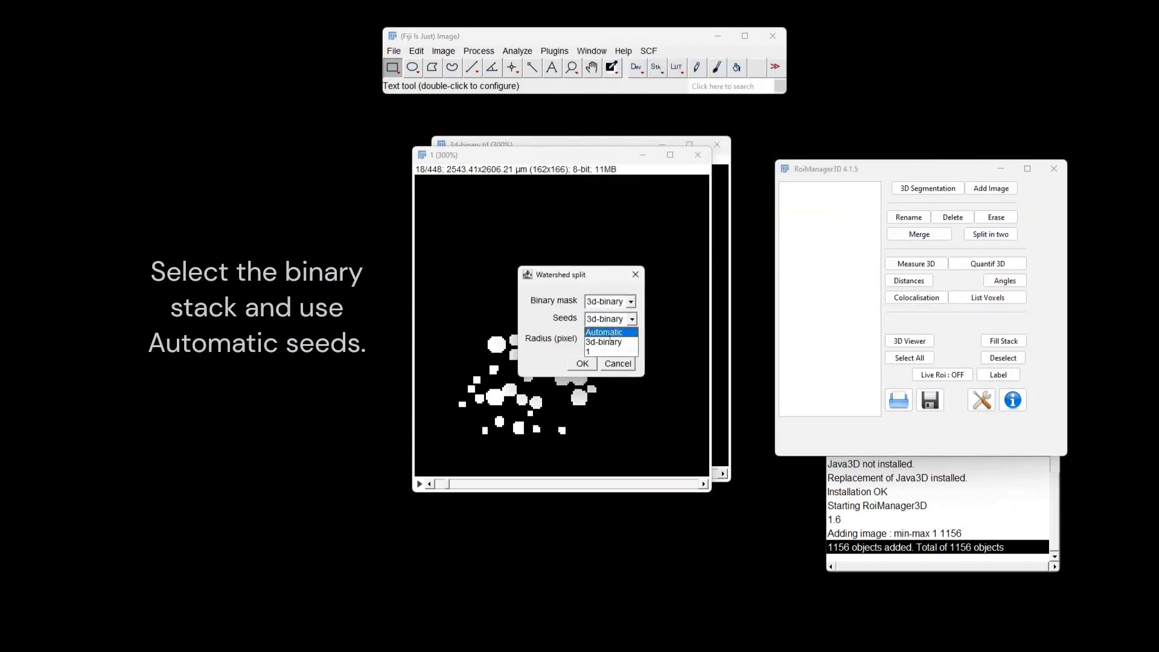
{"action": "left_click", "coordinate": [604, 362]}
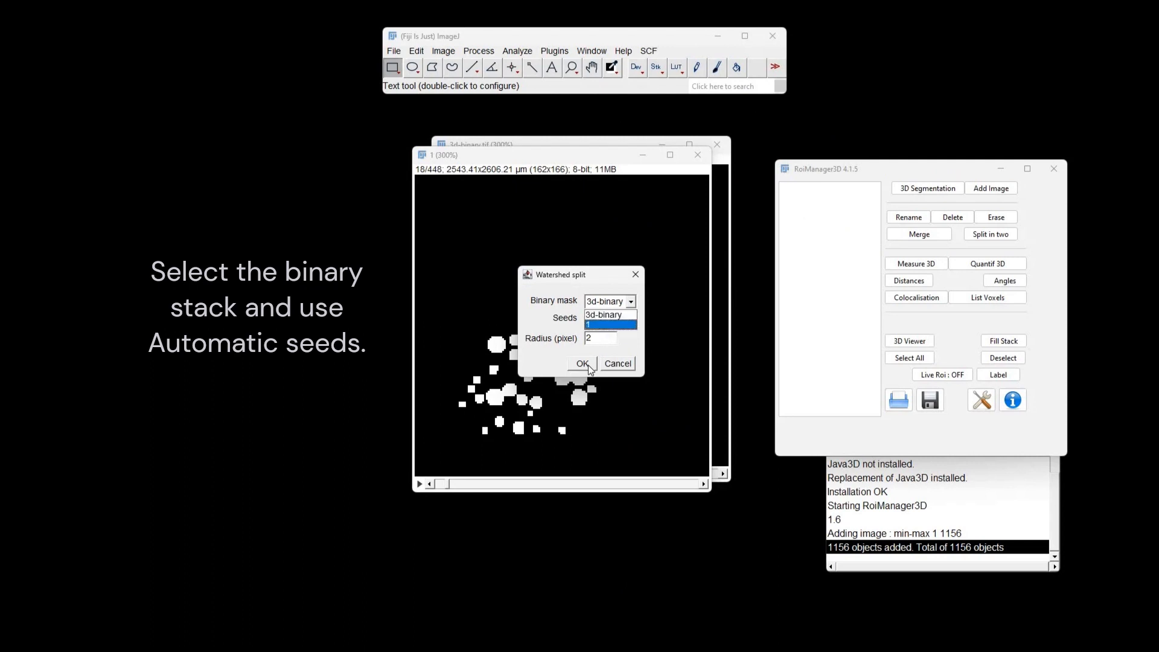
{"action": "key", "text": "Return"}
Apply the glasbey_on_dark lookup table to the Split label stack and play through its slices to inspect the separated objects
{"action": "left_click", "coordinate": [676, 67]}
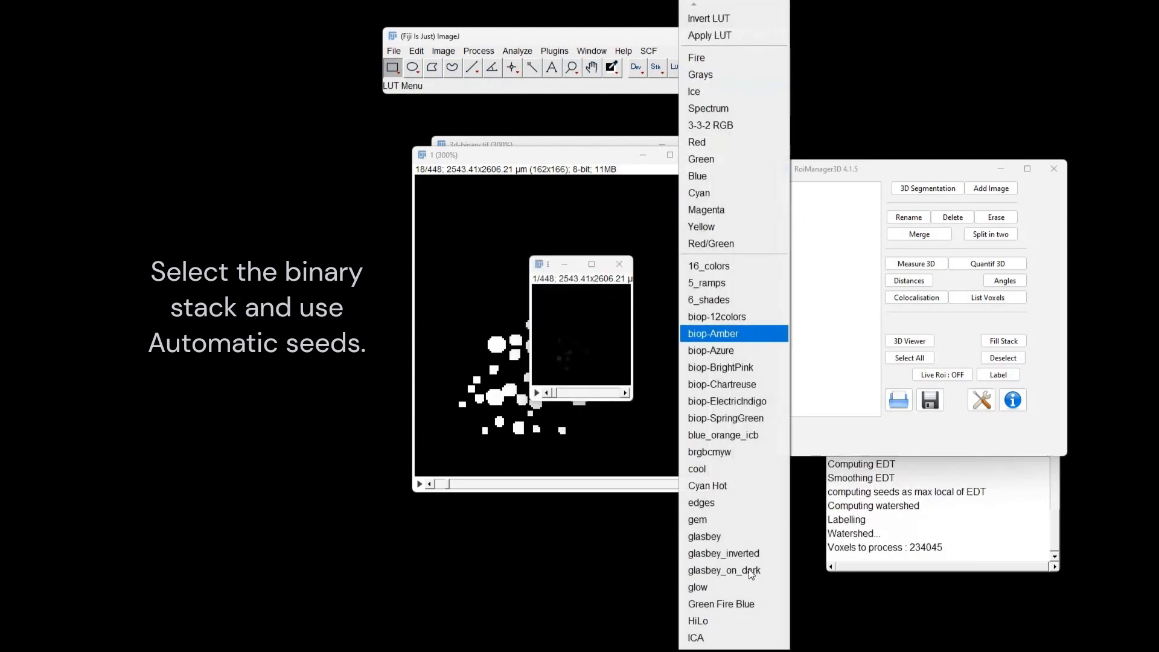
{"action": "left_click", "coordinate": [725, 570]}
{"action": "left_click", "coordinate": [572, 67]}
{"action": "left_click", "coordinate": [587, 357]}
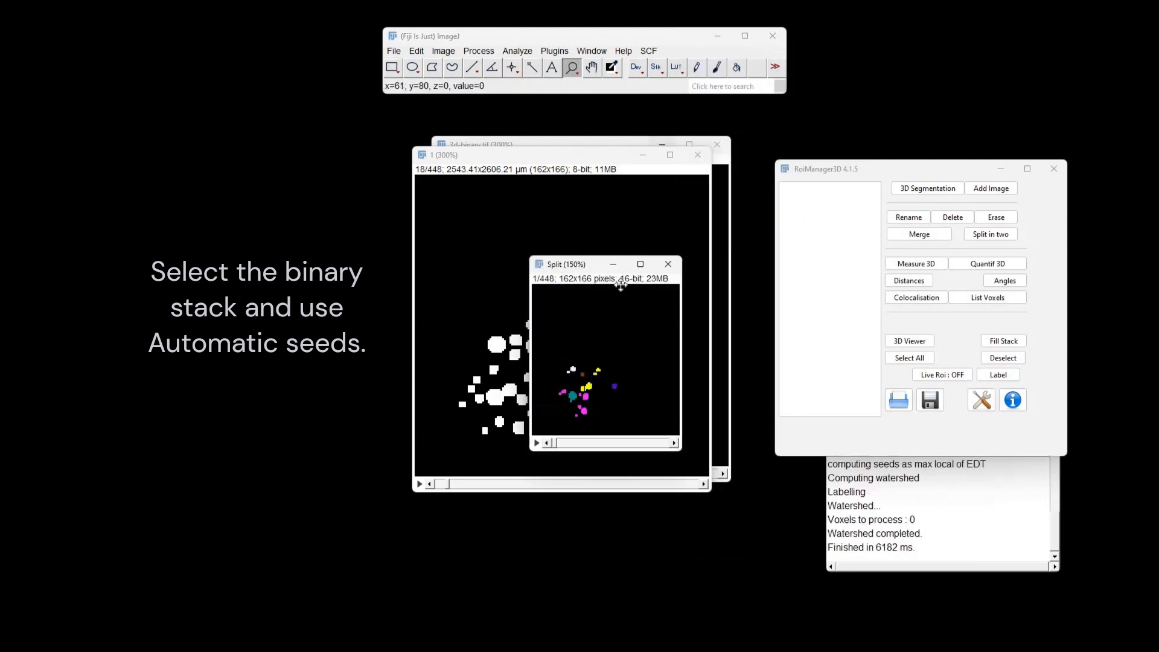
{"action": "left_click", "coordinate": [587, 357]}
{"action": "left_click", "coordinate": [587, 357]}
{"action": "left_click_drag", "start_coordinate": [623, 264], "coordinate": [537, 136]}
{"action": "left_click", "coordinate": [450, 466]}
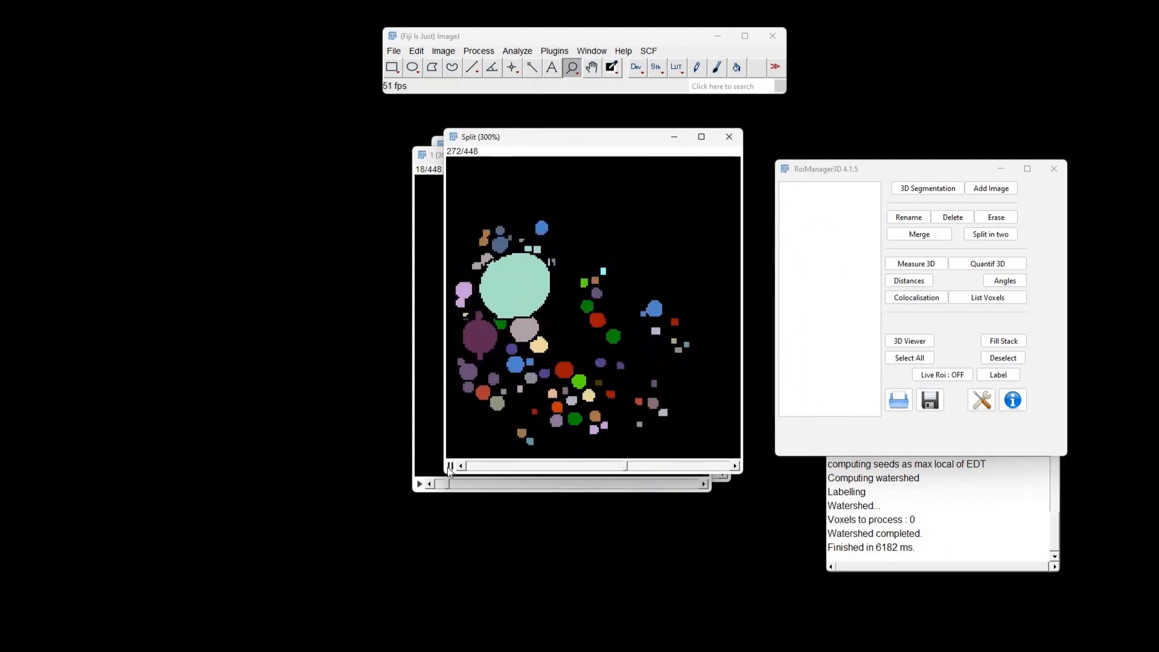
{"action": "left_click", "coordinate": [450, 466]}
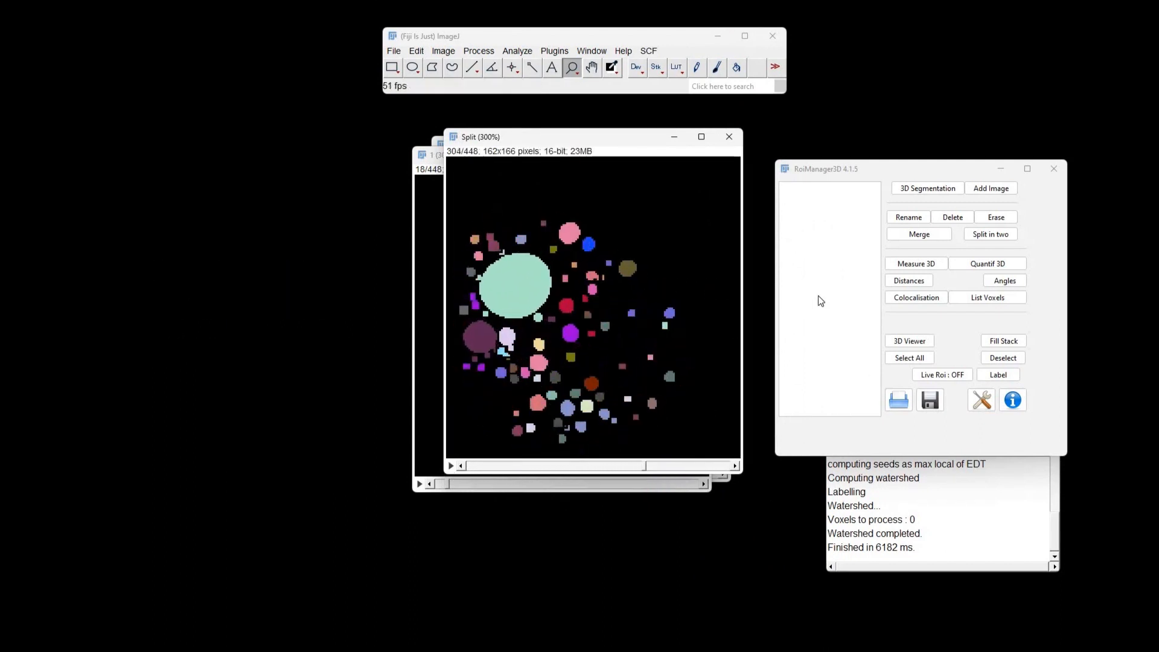
Add the Split label stack to the 3D Manager and check the number of added objects in the Log
{"action": "left_click", "coordinate": [996, 191]}
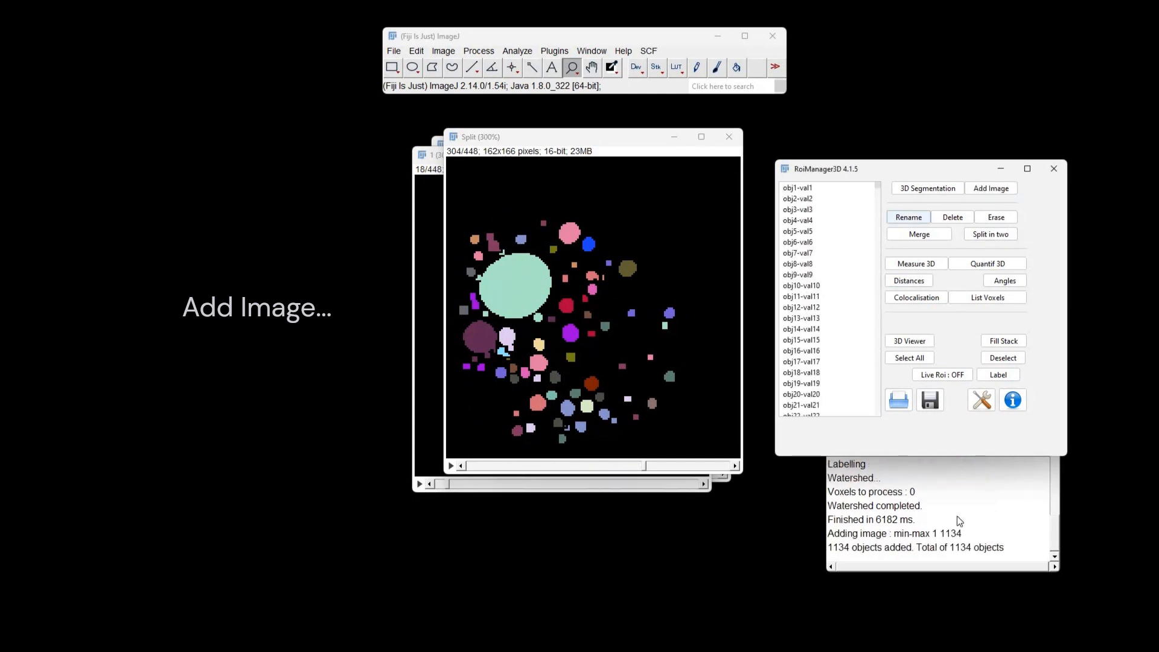
{"action": "left_click", "coordinate": [872, 549]}
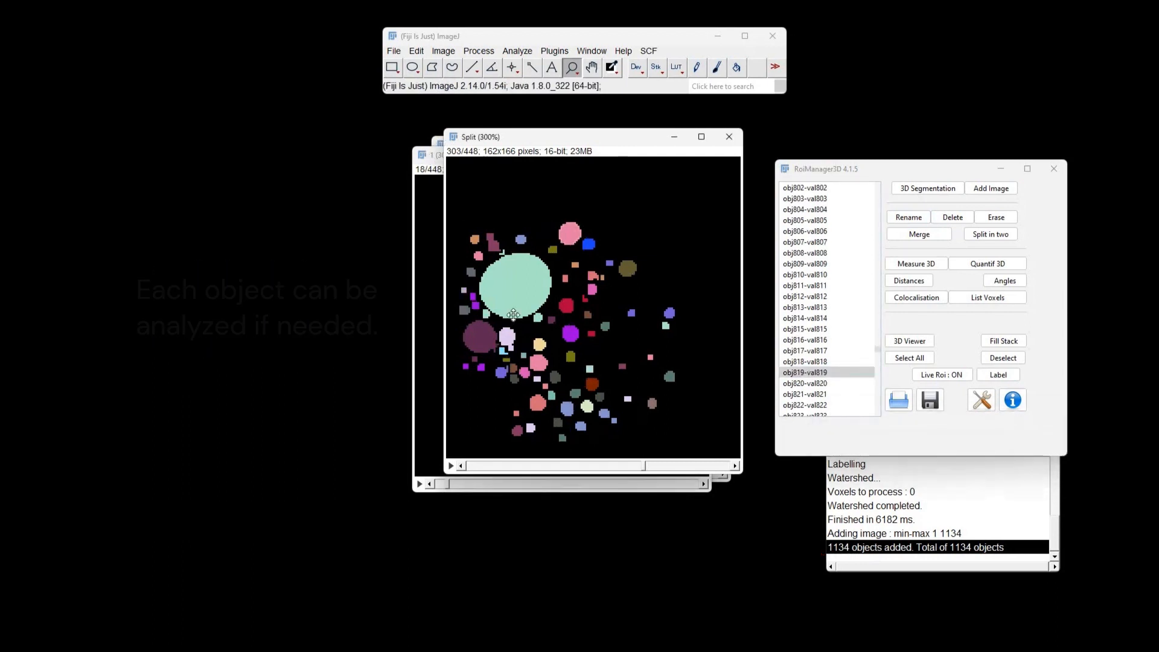
Bring binary stack 1 to the front and delete all objects from the 3D Manager
{"action": "left_click", "coordinate": [515, 320]}
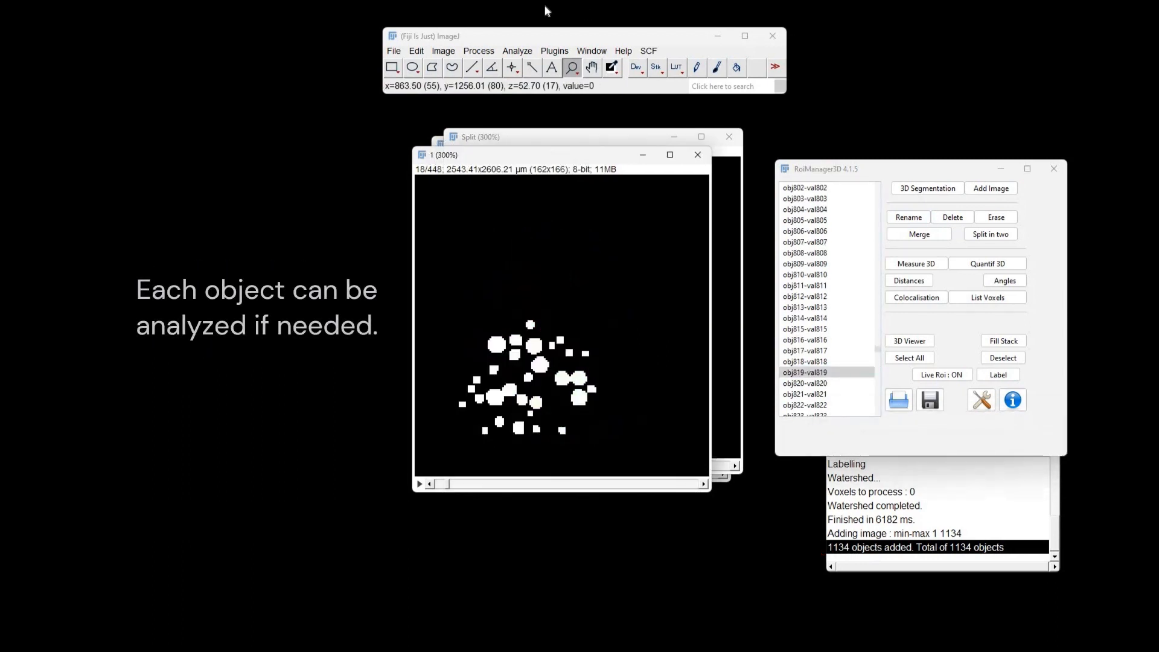
{"action": "left_click", "coordinate": [960, 219]}
{"action": "left_click", "coordinate": [539, 214]}
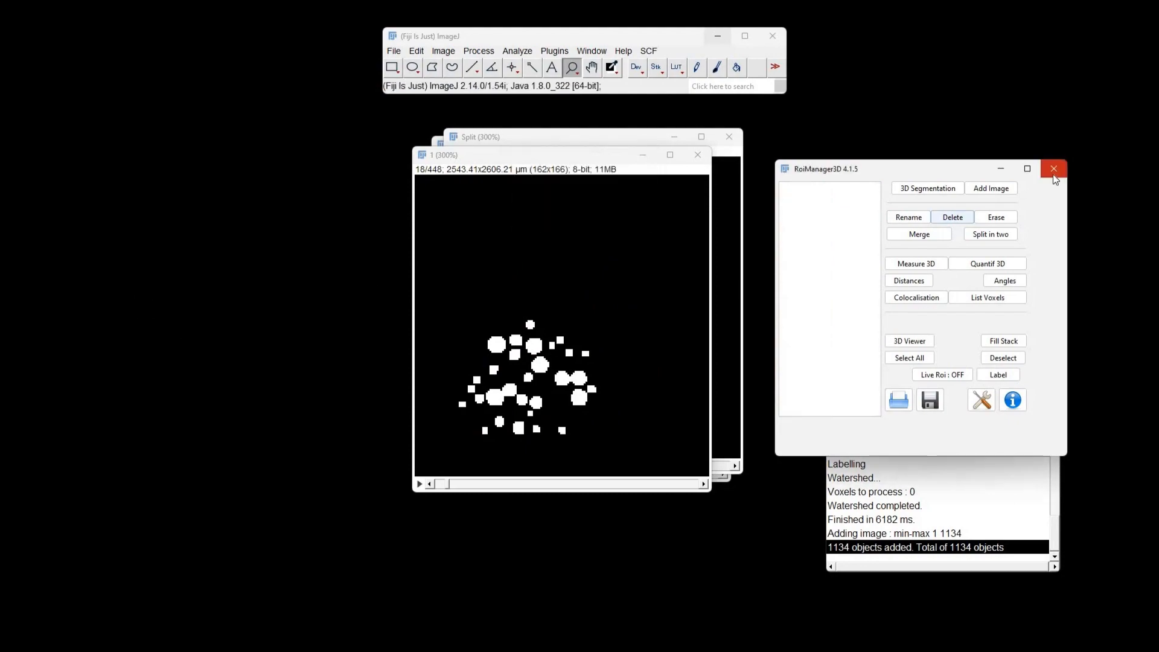